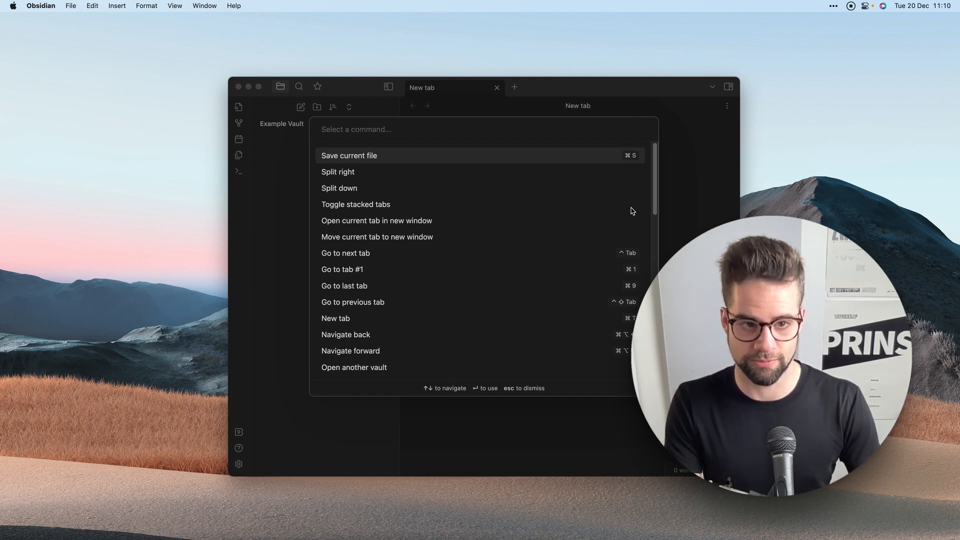
Step: Switch the interface to light mode
type("light")
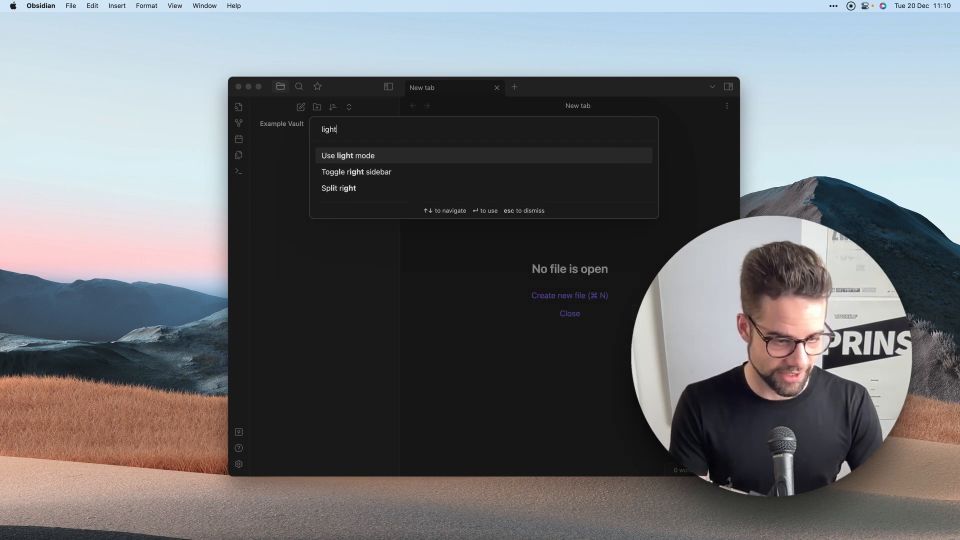
key("Return")
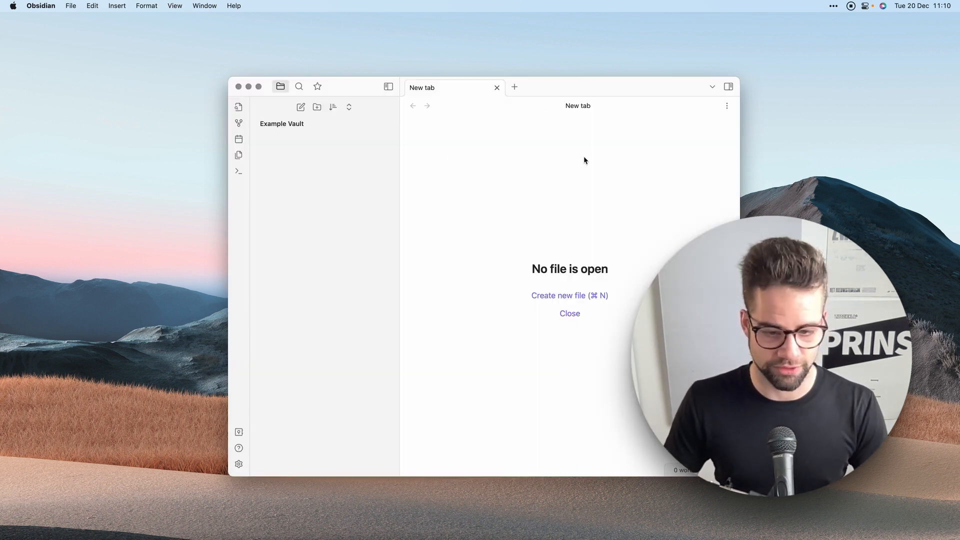
Step: Switch to the browser and copy the full title of the article about building an AI chatbot
key("ctrl+Right")
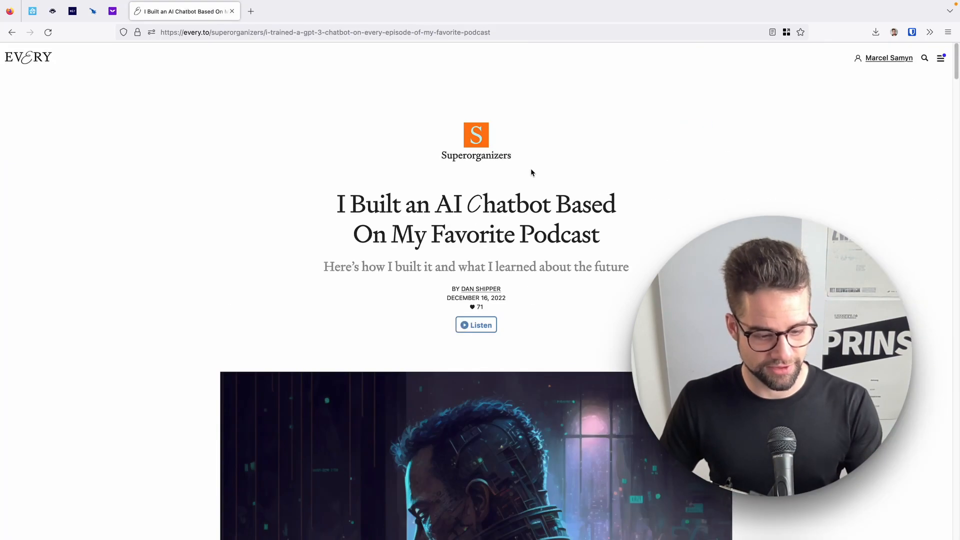
triple_click(376, 206)
triple_click(414, 209)
key("super+c")
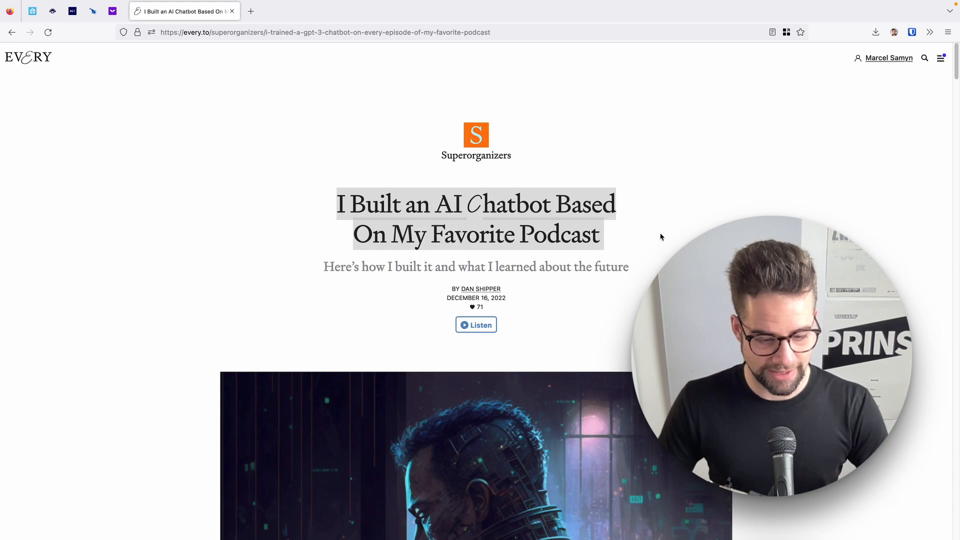
Step: Return to Obsidian and create a note titled "I Built an AI Chatbot Based On My Favorite Podcast" from the copied title
key("ctrl+Left")
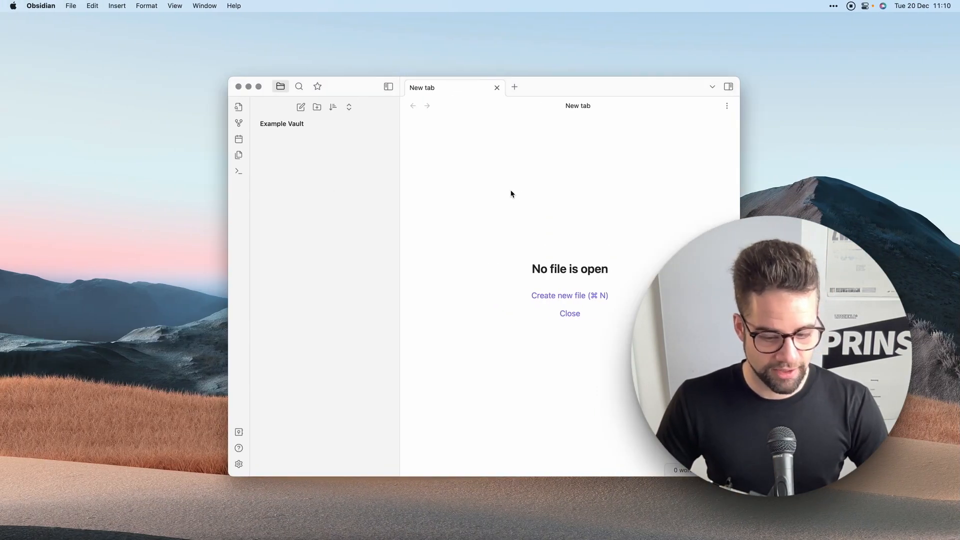
left_click(510, 192)
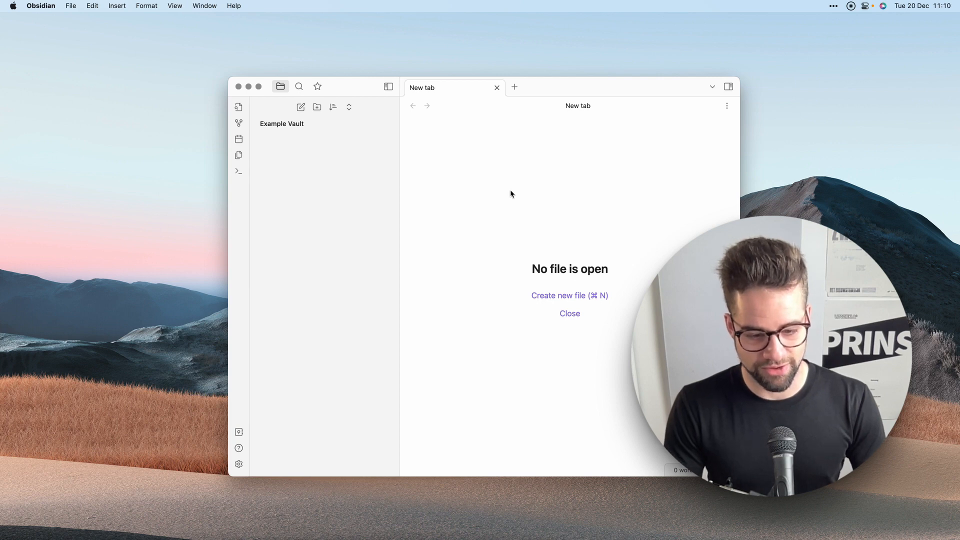
key("cmd+o")
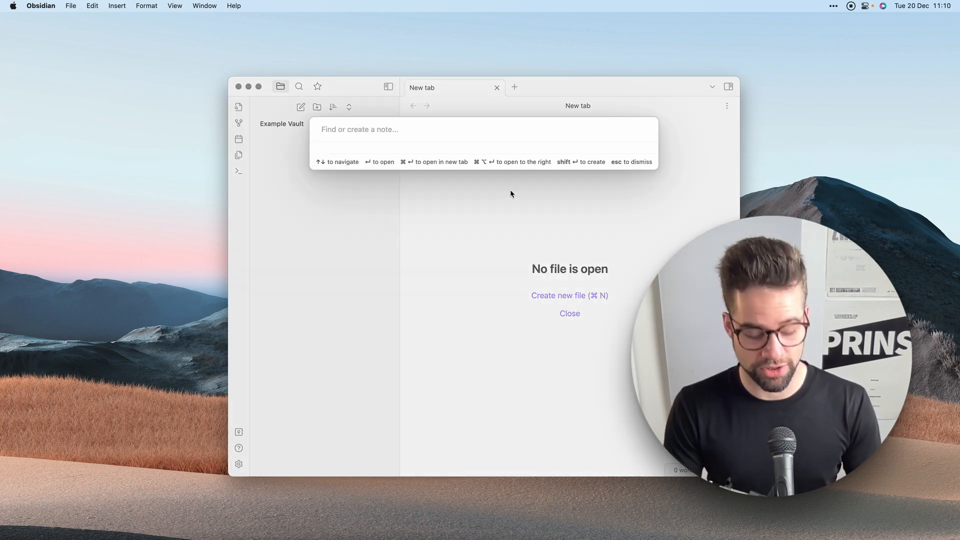
key("super+v")
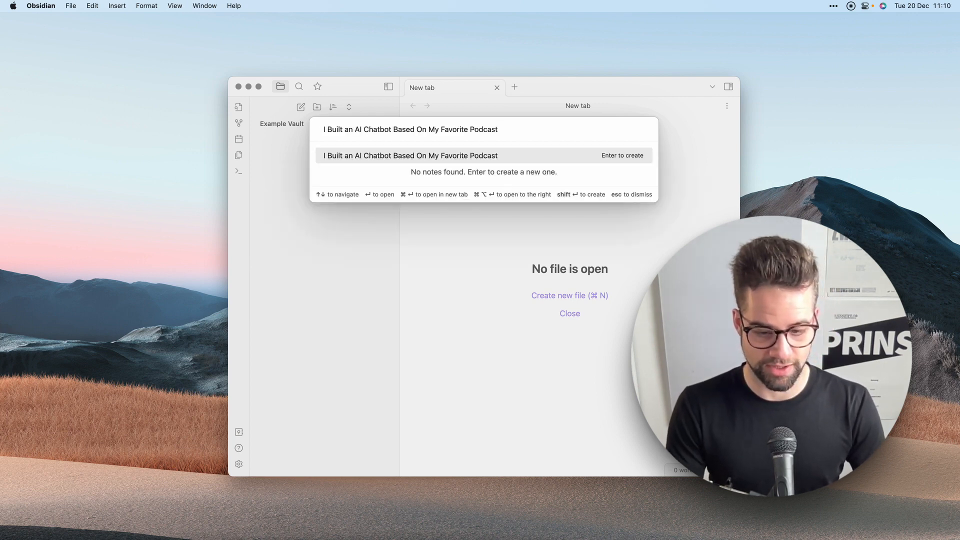
key("Return")
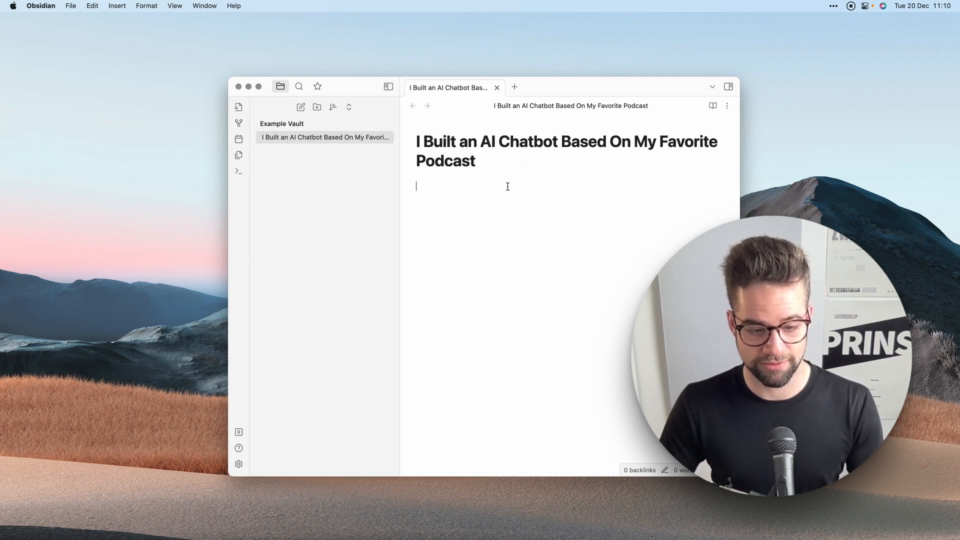
Step: Copy the article paragraph starting "On the organizational side" from the browser and paste it into the Obsidian note
key("super+Tab")
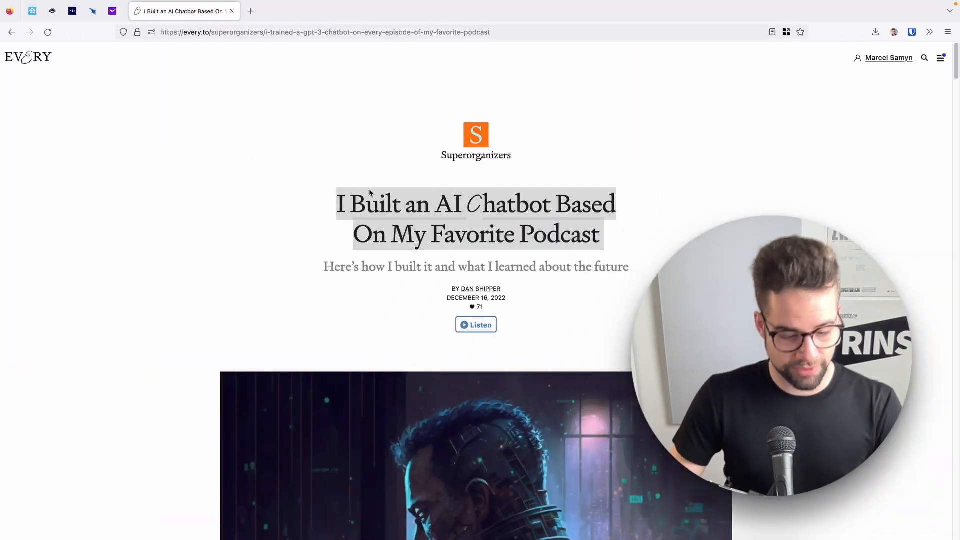
scroll(370, 193, "down", 12)
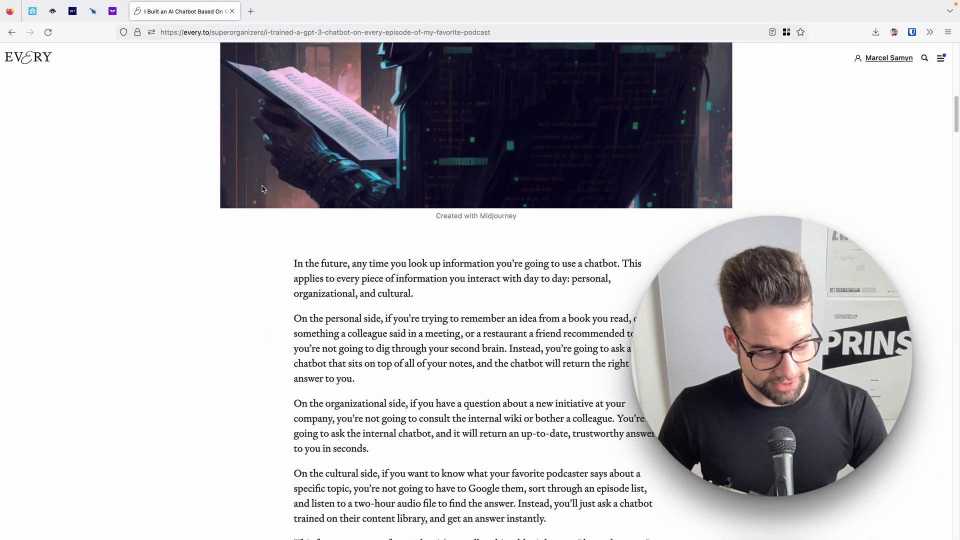
scroll(264, 190, "down", 2)
triple_click(338, 353)
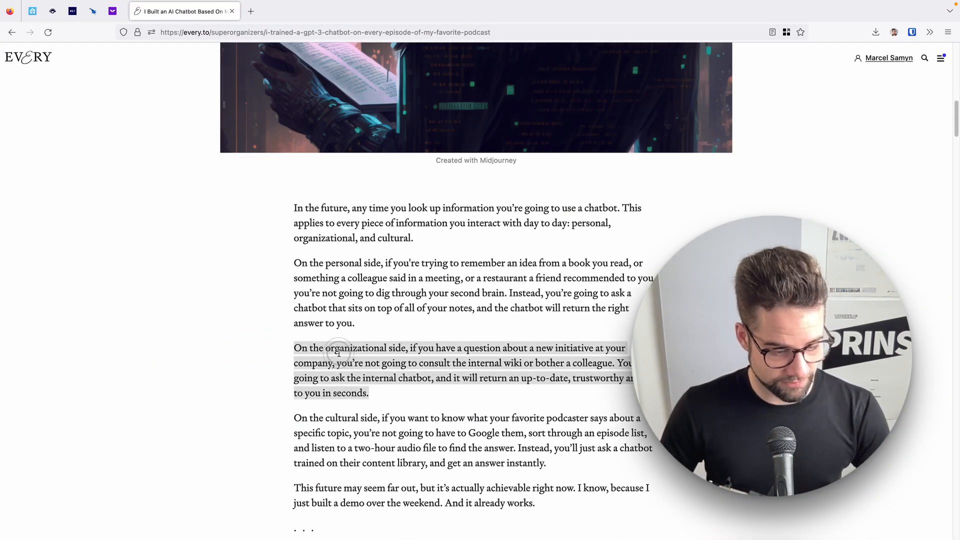
key("super+c")
key("super+Tab")
key("super+v")
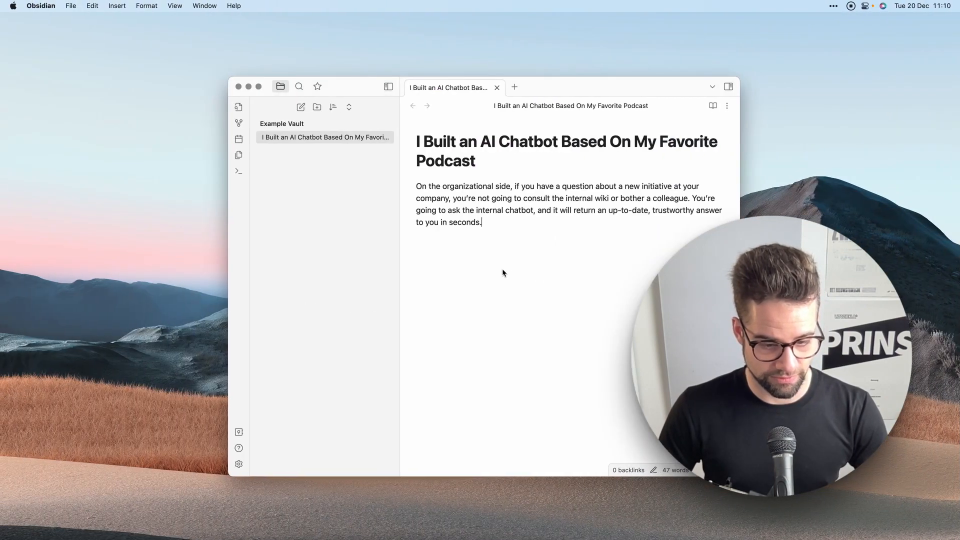
Step: Copy the article paragraph starting "Here's a quick example" from the browser and paste it below the first excerpt in Obsidian
key("super+Tab")
scroll(354, 206, "down", 18)
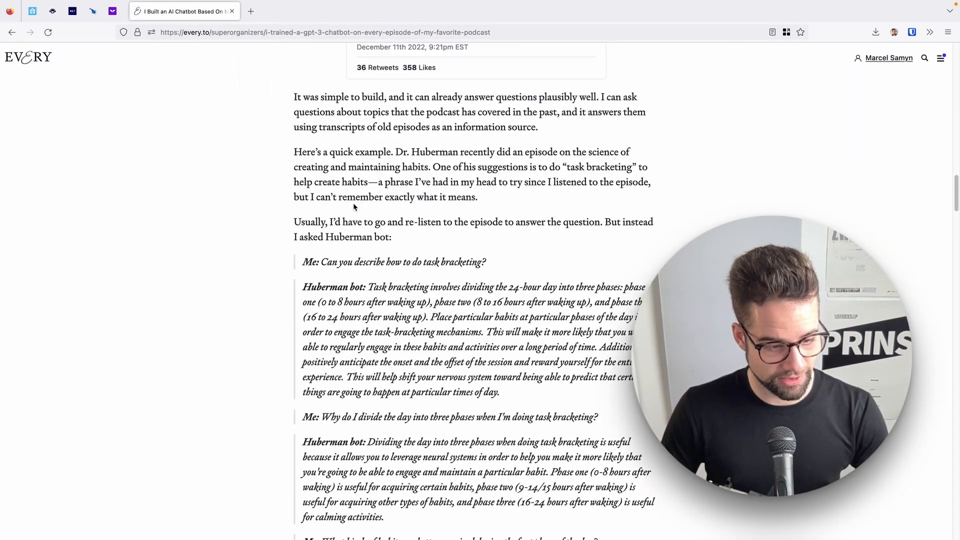
triple_click(370, 174)
key("super+c")
key("super+Tab")
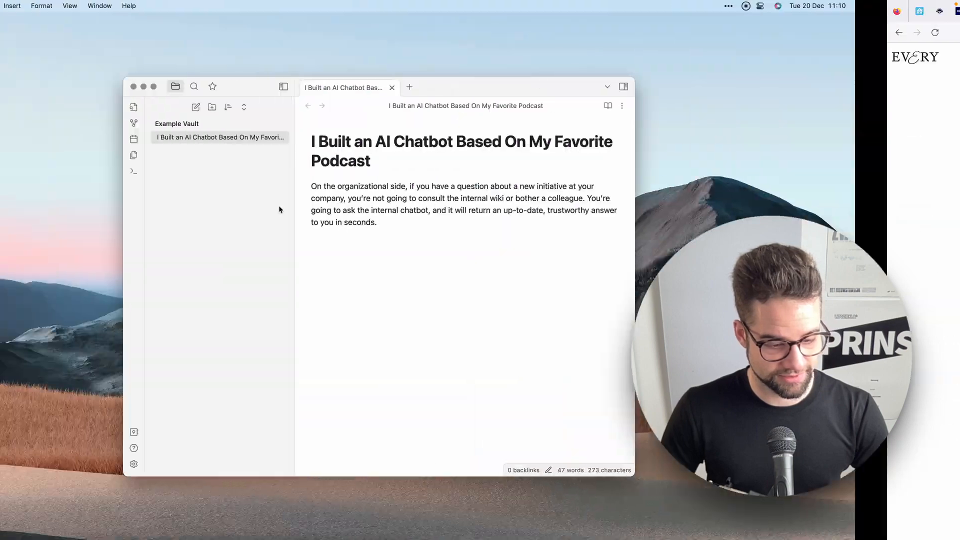
key("super+v")
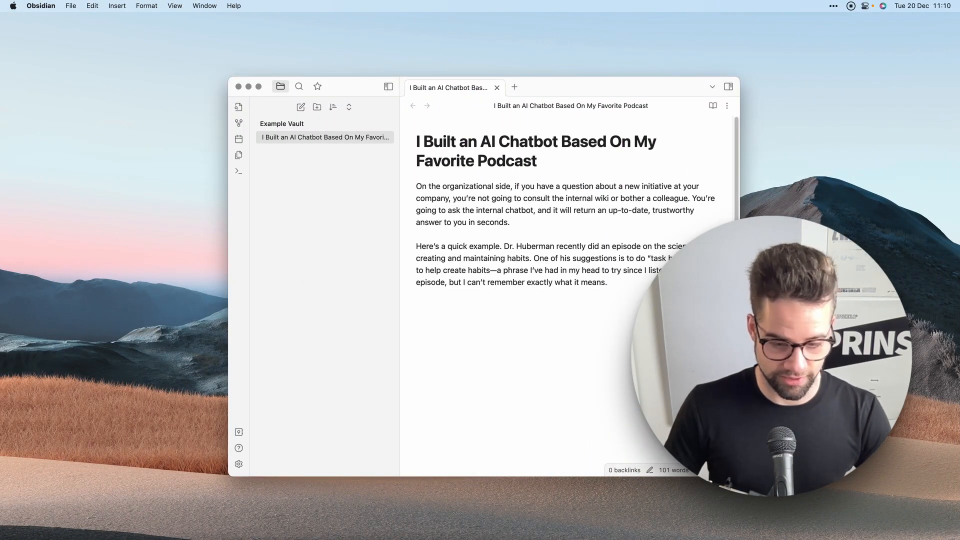
Step: Copy the article paragraph starting "It's easy to dismiss this technology" from the browser and paste it at the end of the Obsidian note
key("super+Tab")
scroll(575, 359, "down", 15)
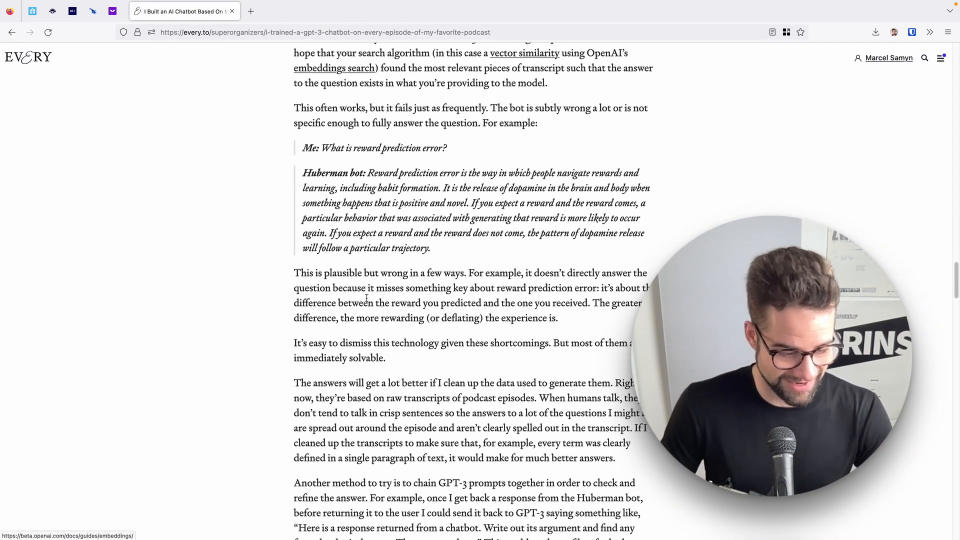
scroll(372, 297, "down", 5)
triple_click(367, 175)
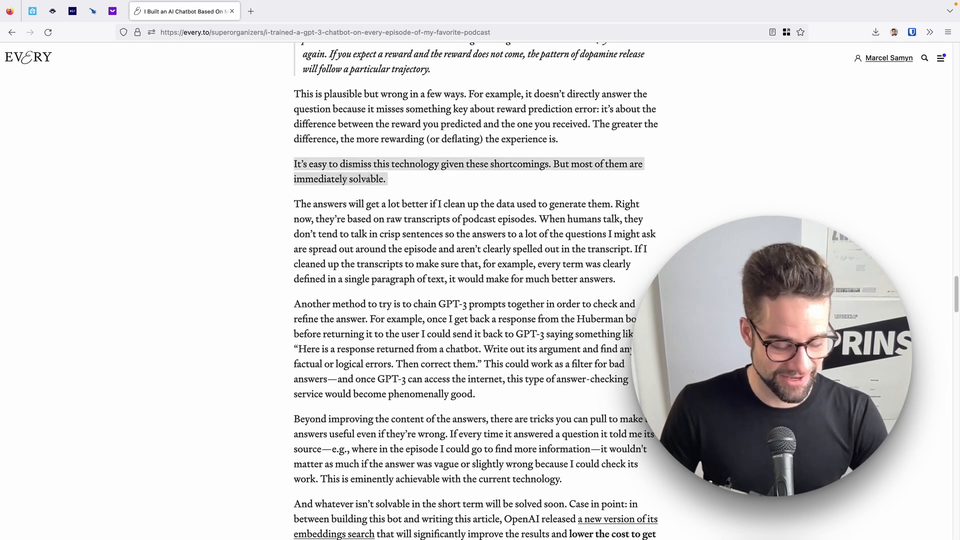
key("super+Tab")
key("super+v")
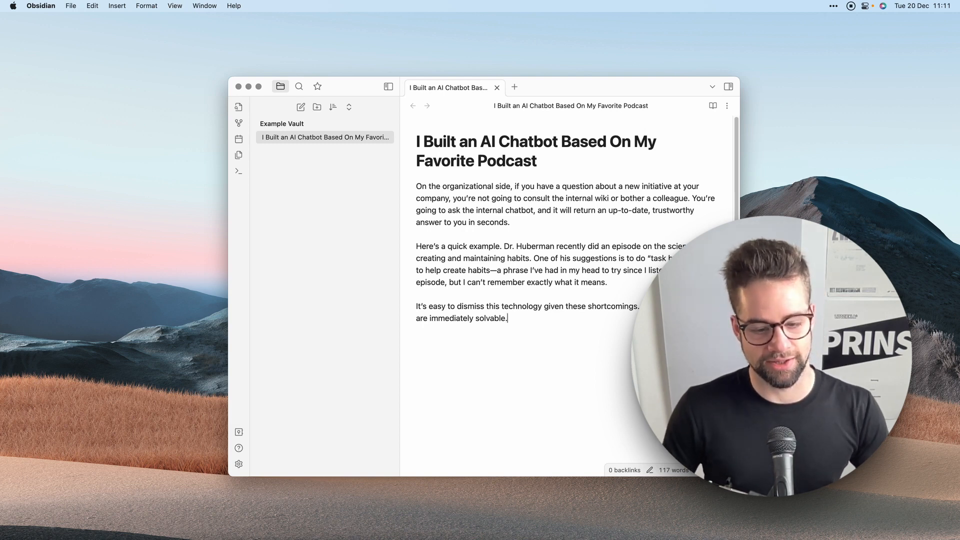
Step: Insert a tags:: line with the tag #source/article above the first excerpt, separated from it by a blank line
left_click(417, 186)
key("Return")
key("Return")
key("Up")
key("Up")
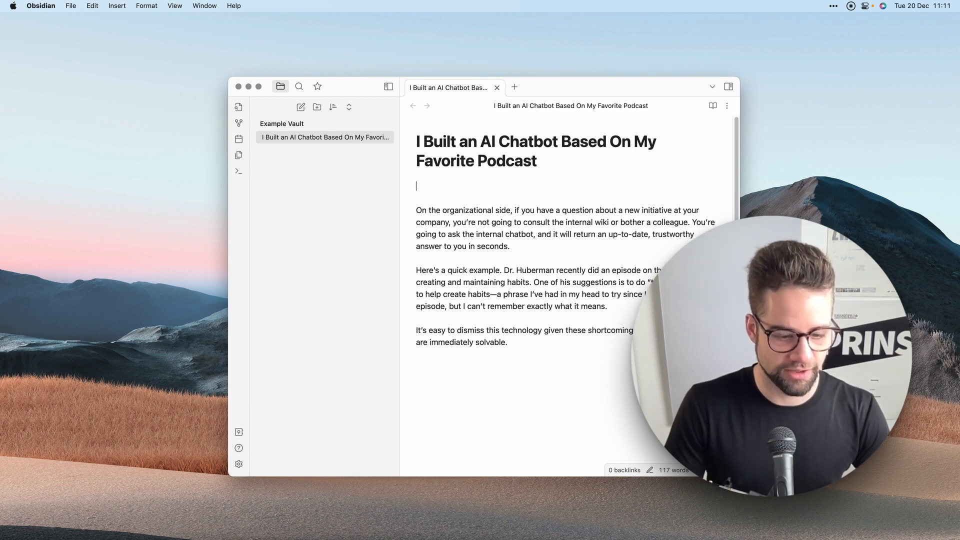
type("tags::")
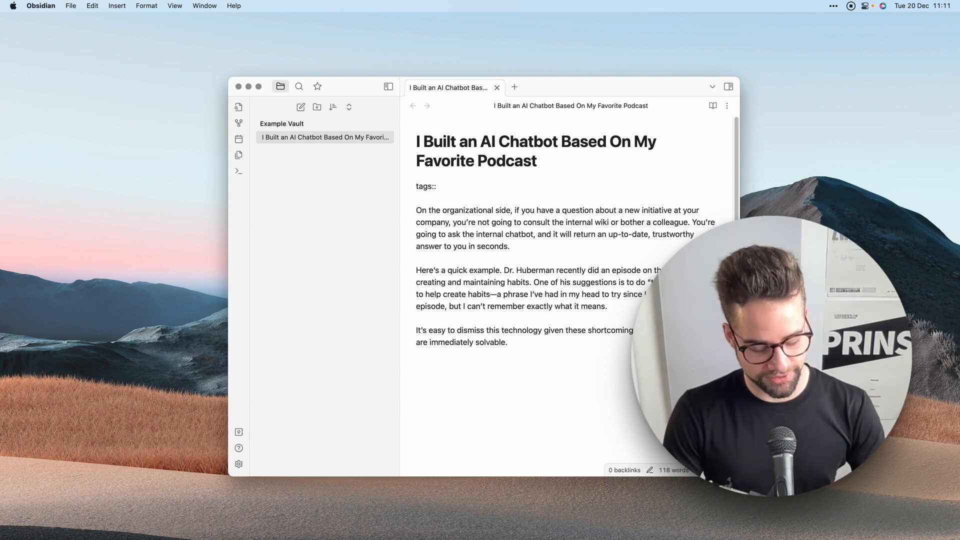
type("#source")
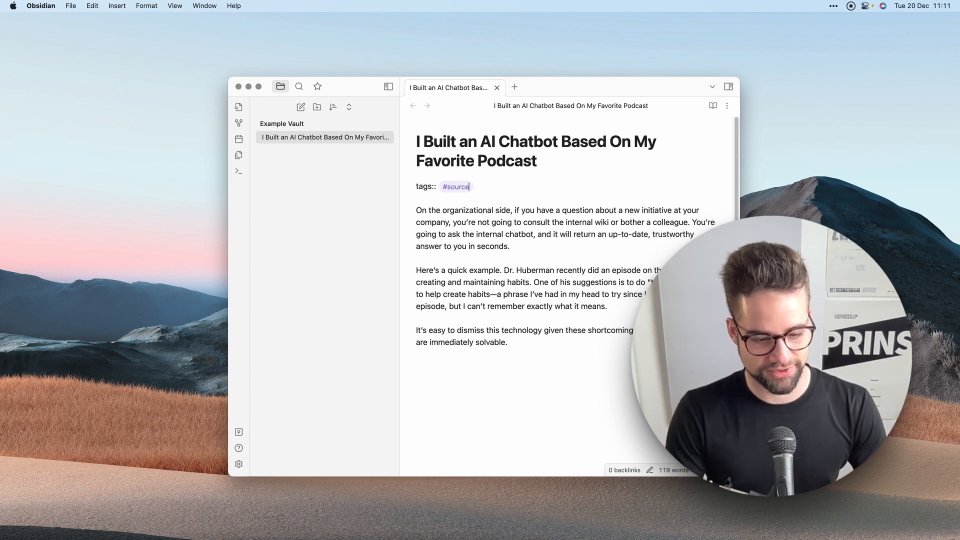
type("/article")
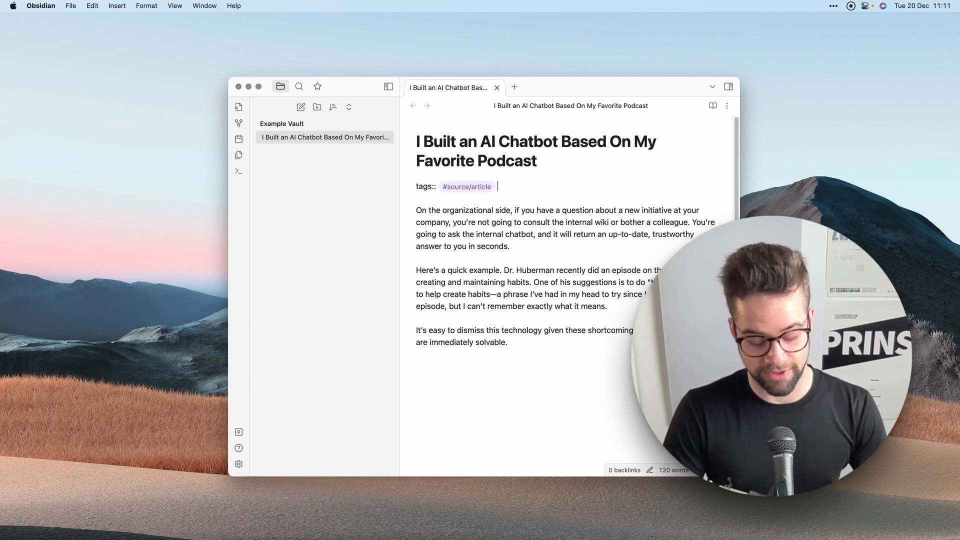
Step: Add internal links to AI, Podcasting and Joe Rogan AI Chatbot after the #source/article tag
type("[[")
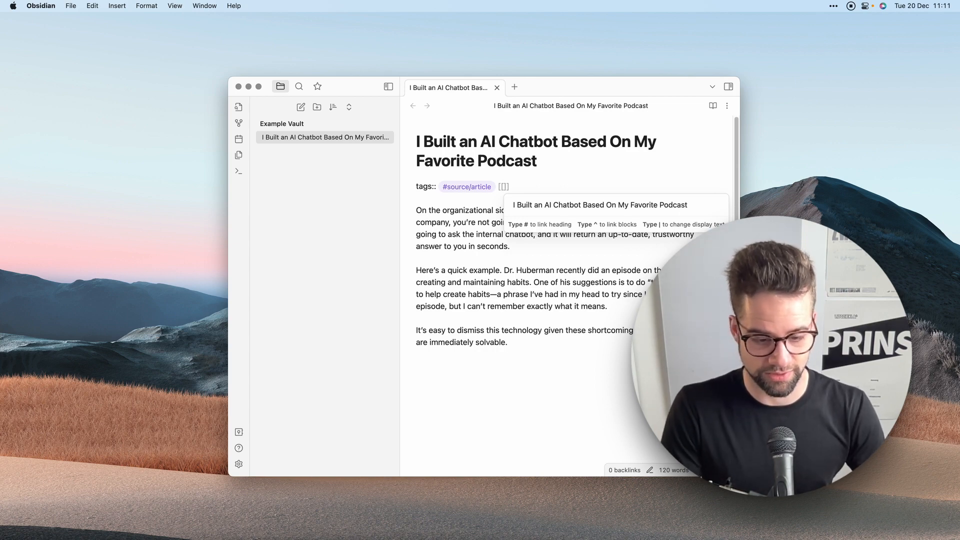
type("AI")
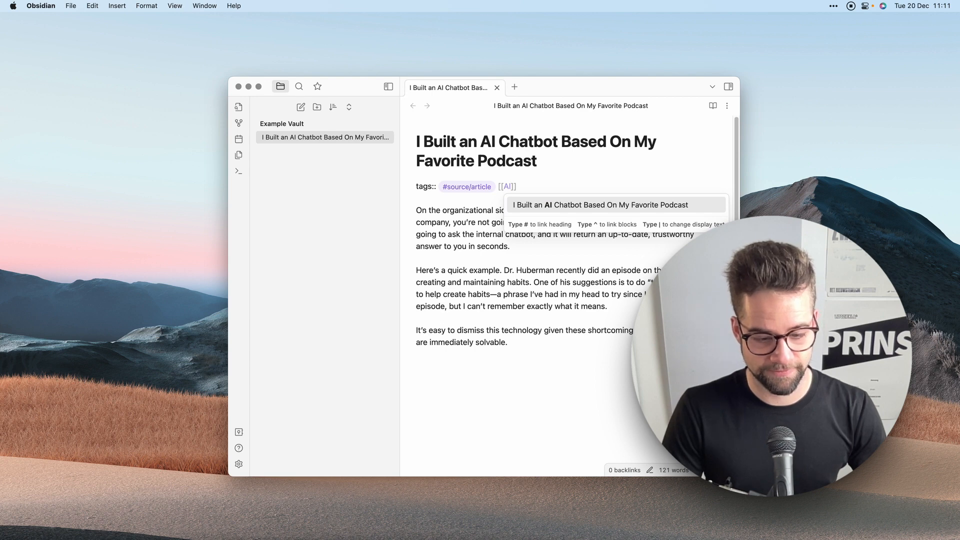
key("Escape")
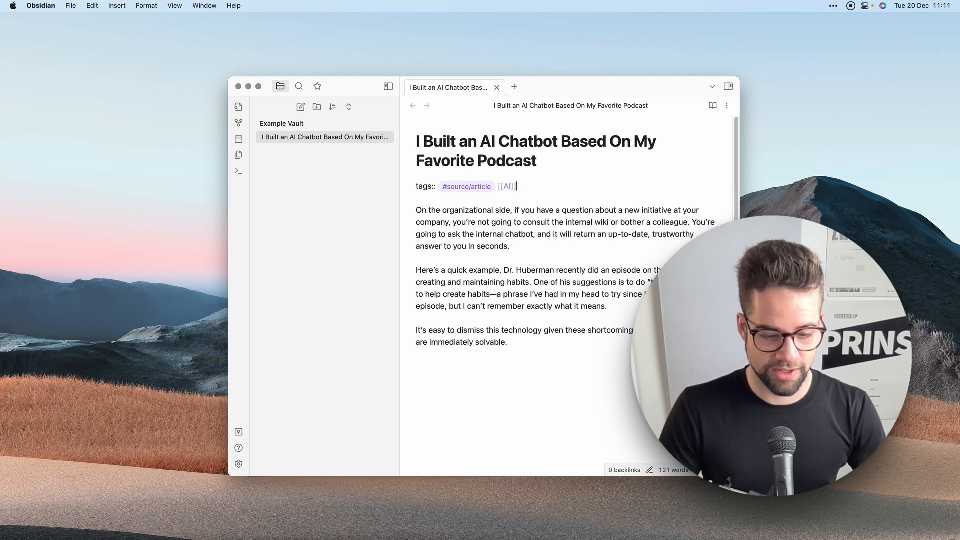
type("[[P")
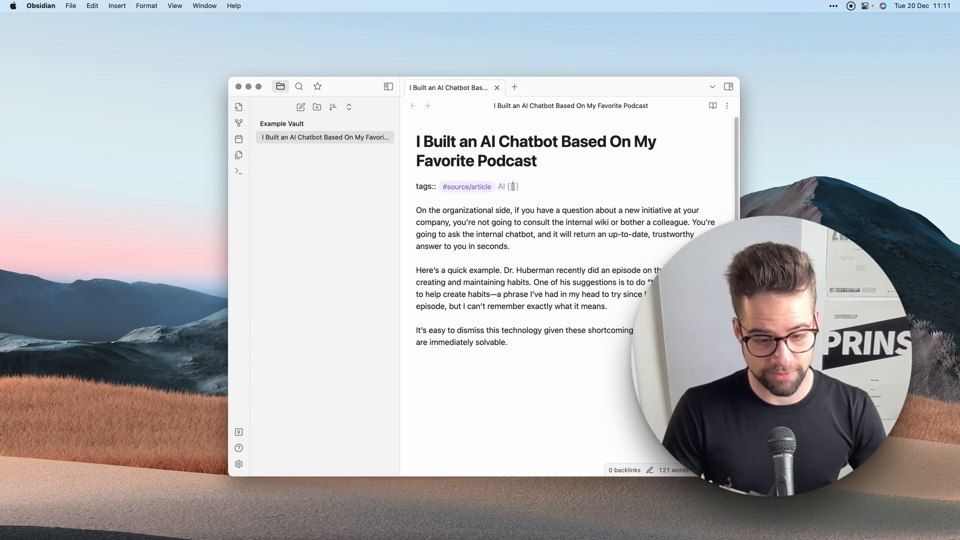
type("odcasting")
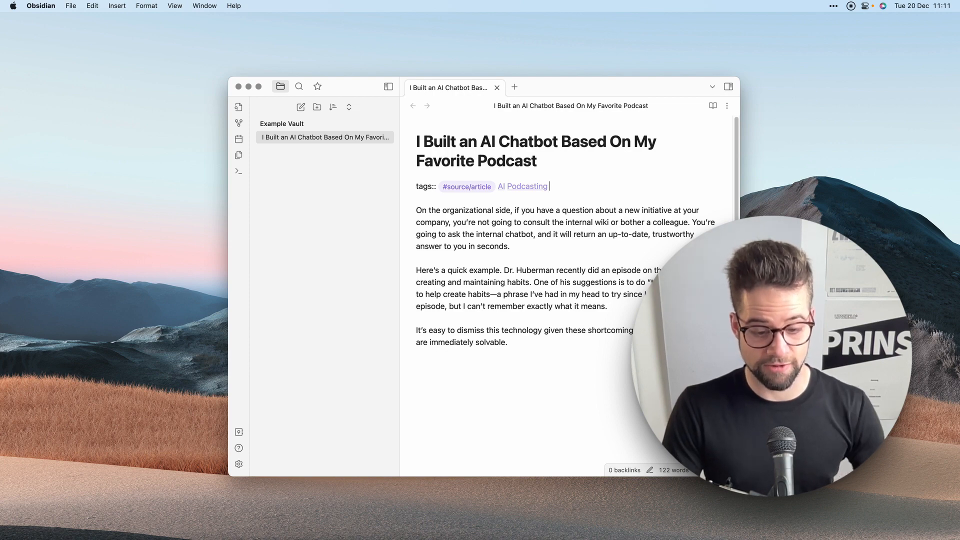
type("]] [[")
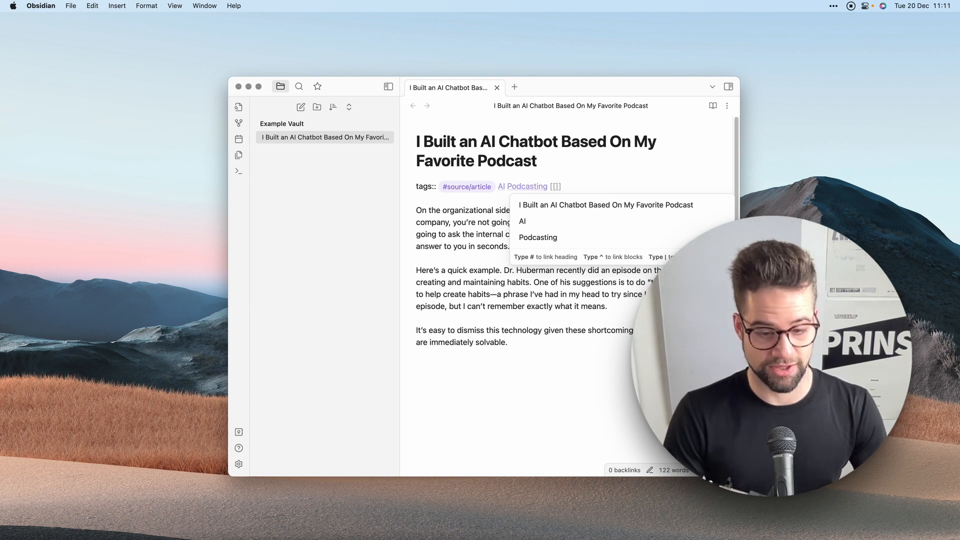
type("Joe Rogan AI")
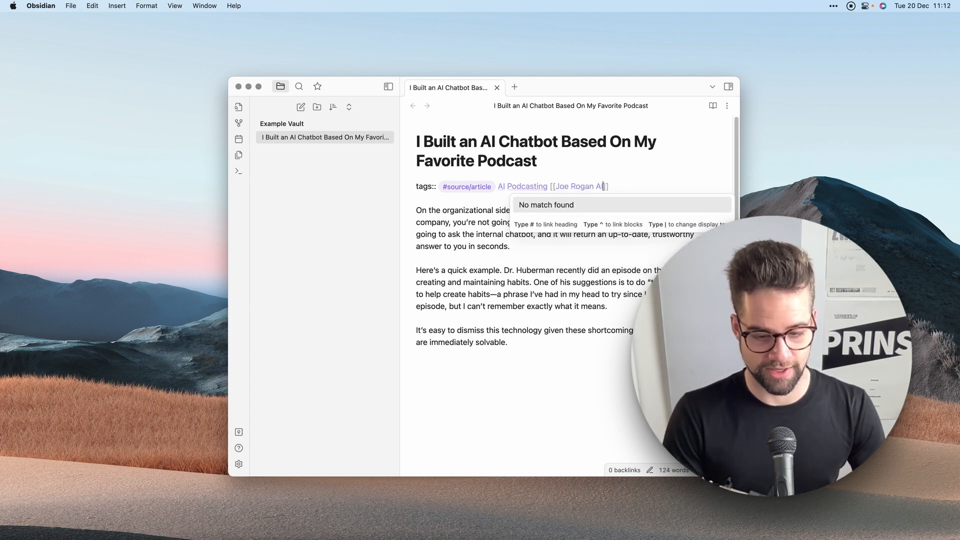
type(" Chatbot")
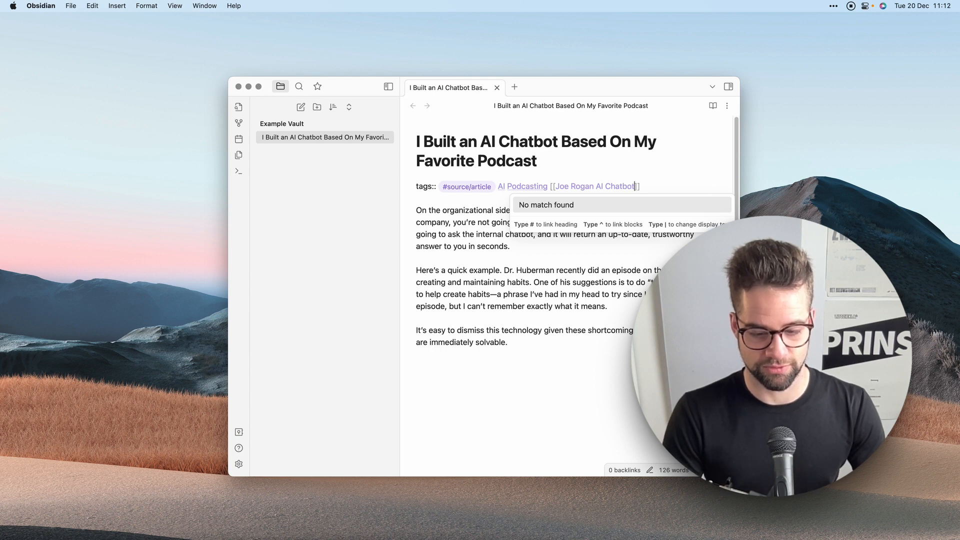
key("Return")
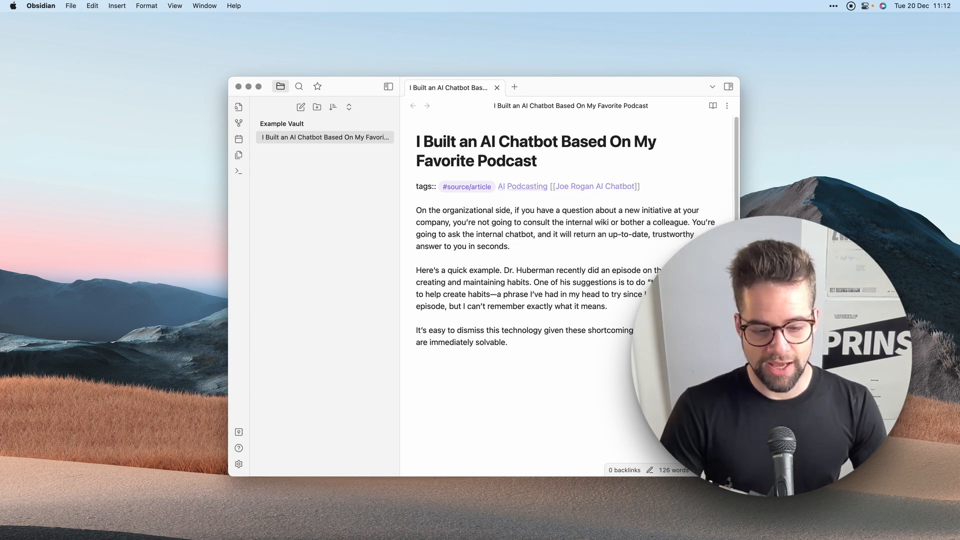
Step: Add an author:: line below the tags line with an internal link to the author named in the browser article
key("Down")
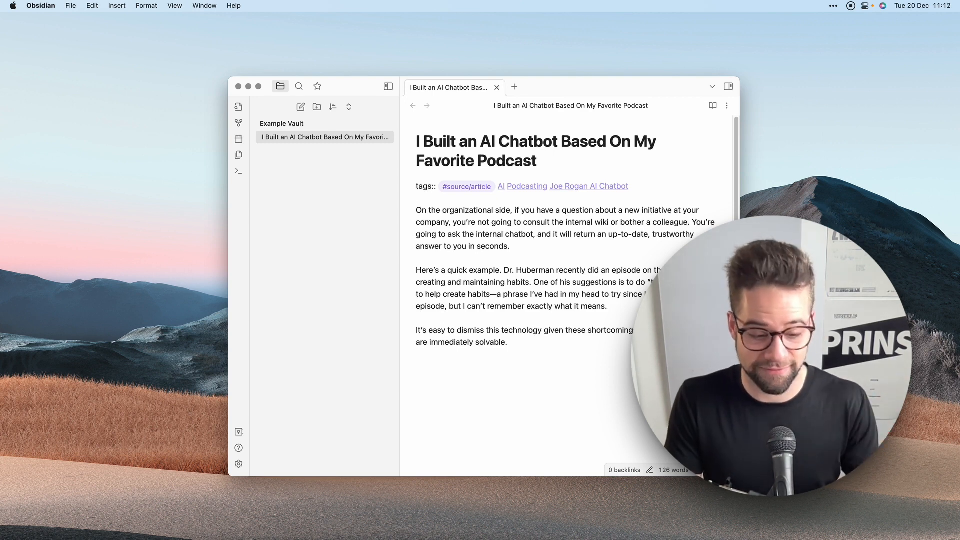
key("Return")
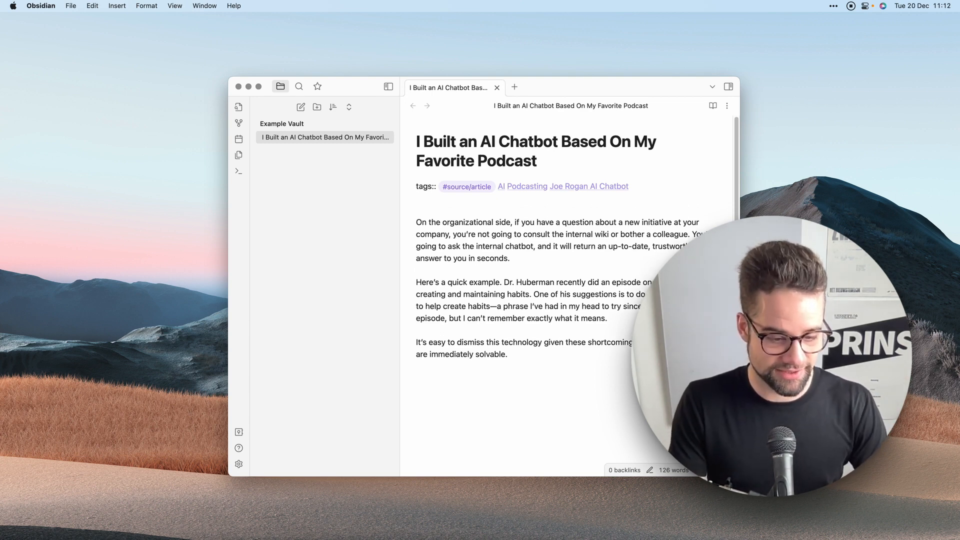
type("author::")
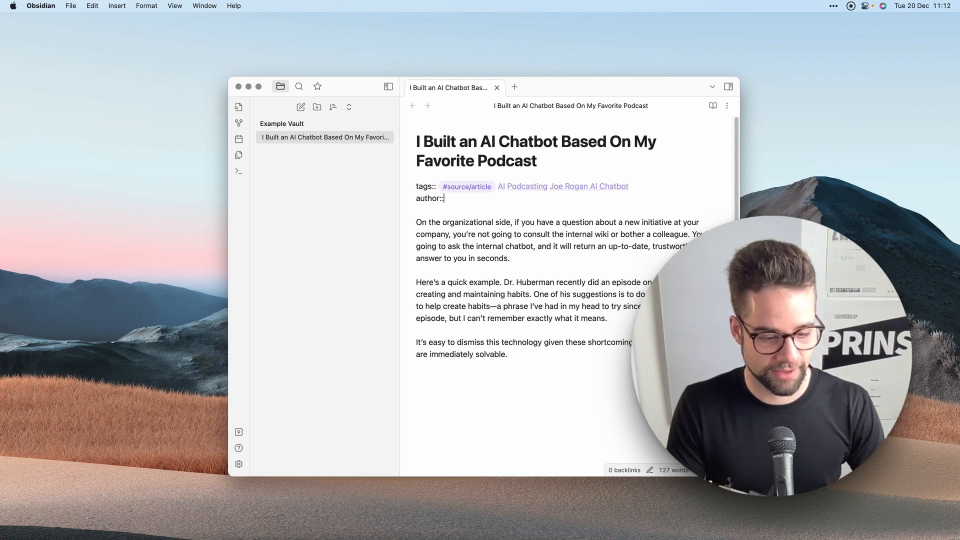
key("super+Tab")
scroll(466, 165, "up", 8)
scroll(466, 164, "up", 20)
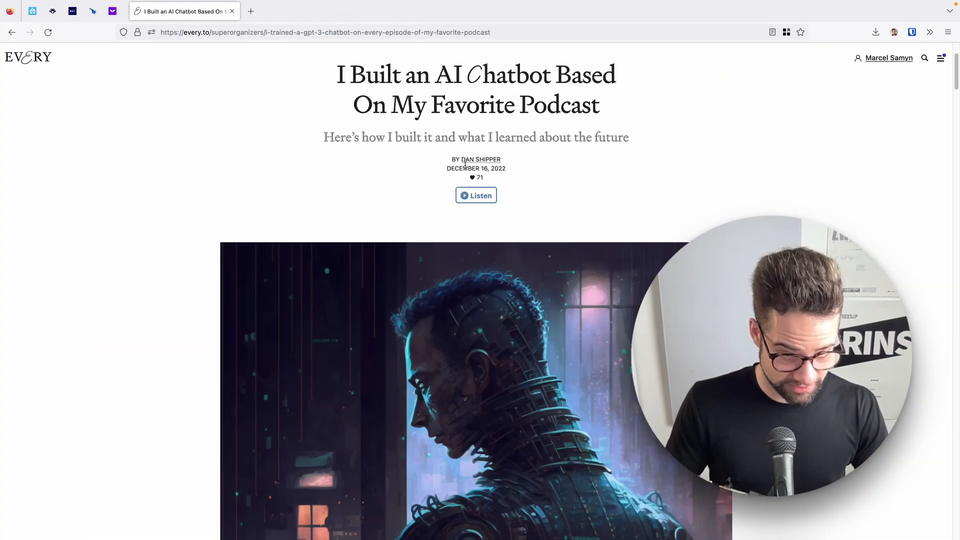
key("ctrl+Left")
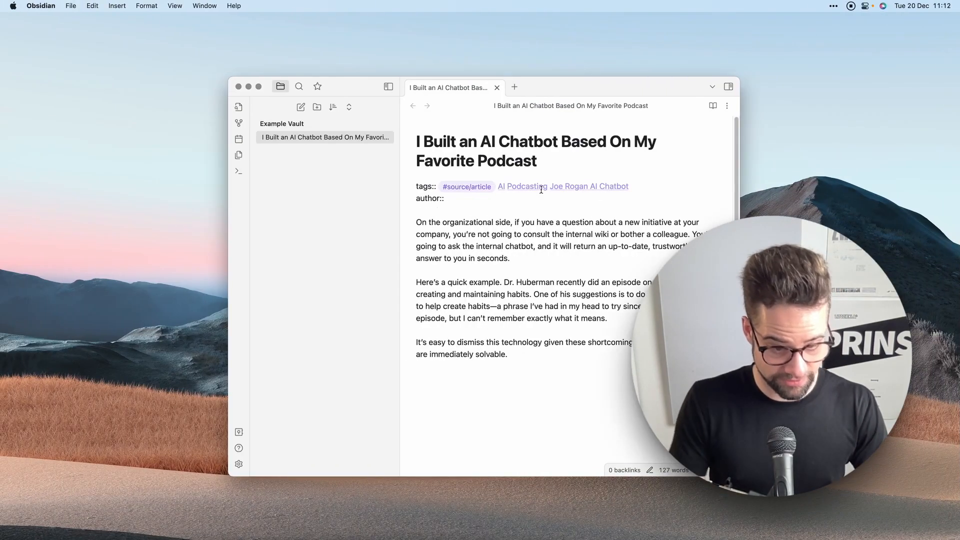
type("[[Dan S")
type("hipper")
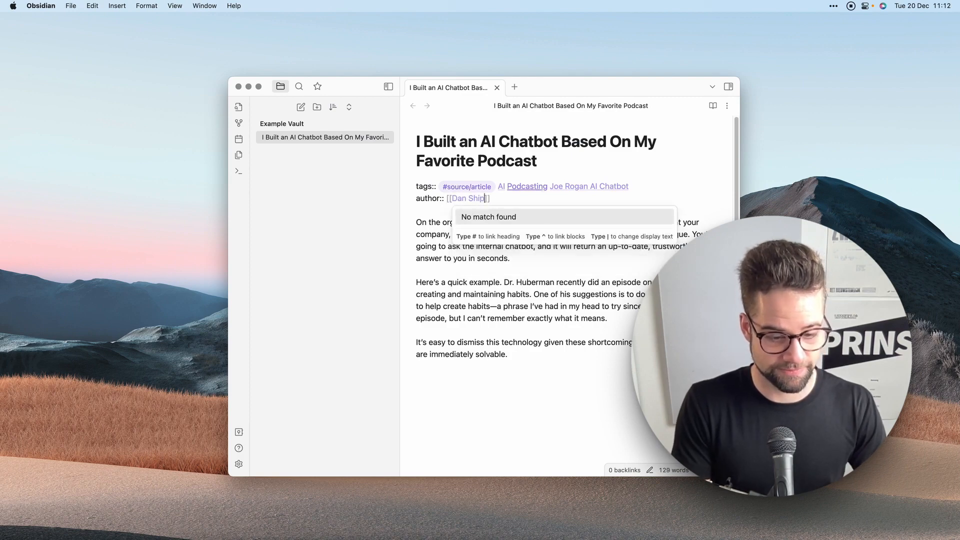
key("End")
Step: Add the word Source below the author line and link it to the article's web address copied from the browser
key("Return")
type("source::")
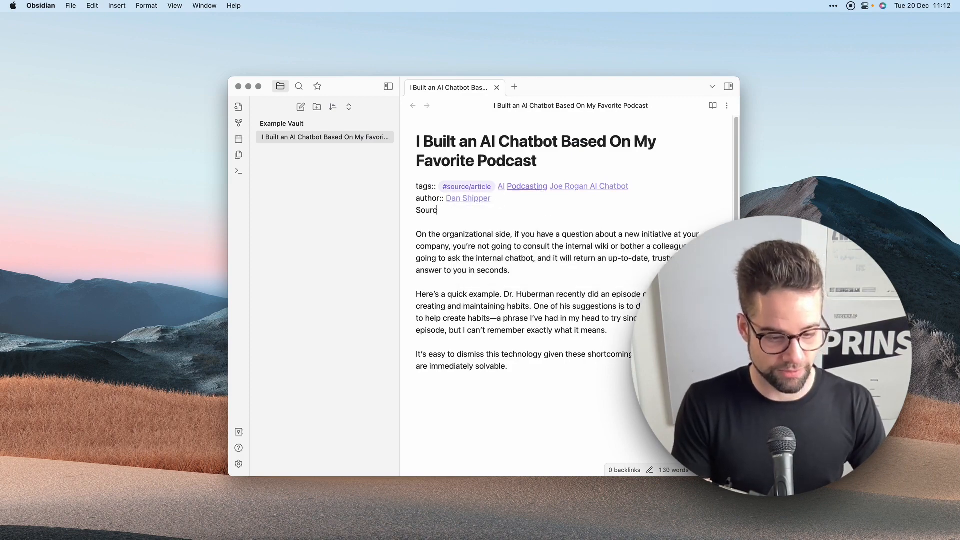
key("ctrl+Right")
double_click(362, 30)
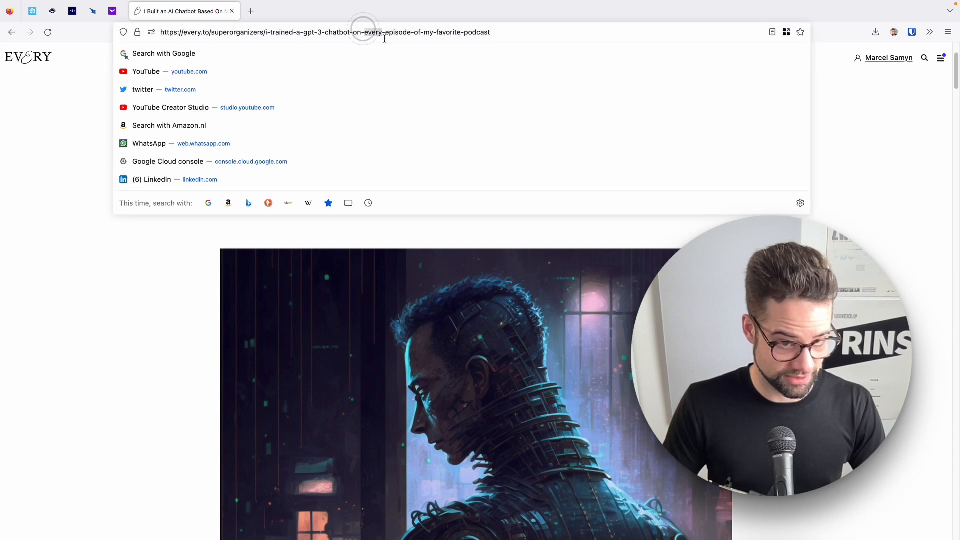
key("super+a")
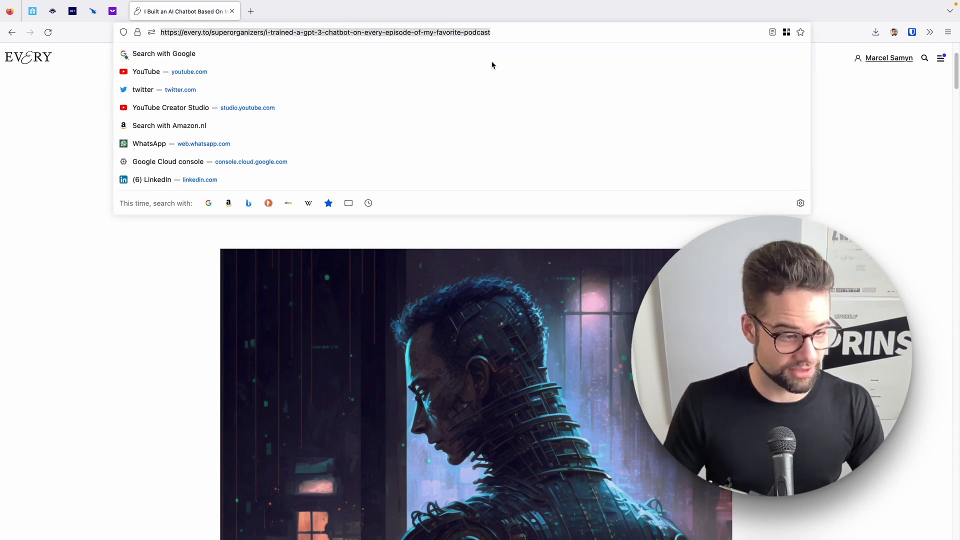
key("super+c")
key("ctrl+Left")
double_click(437, 212)
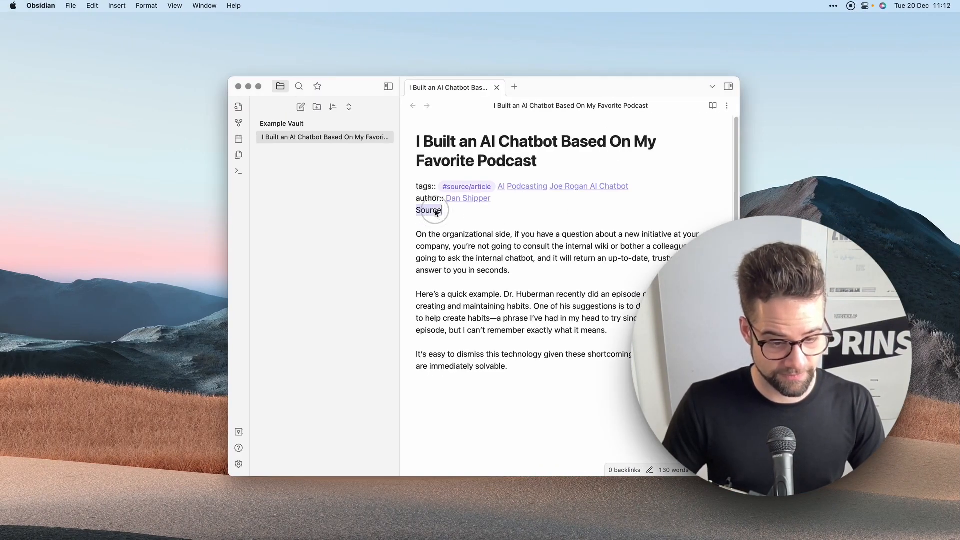
key("super+k")
key("super+v")
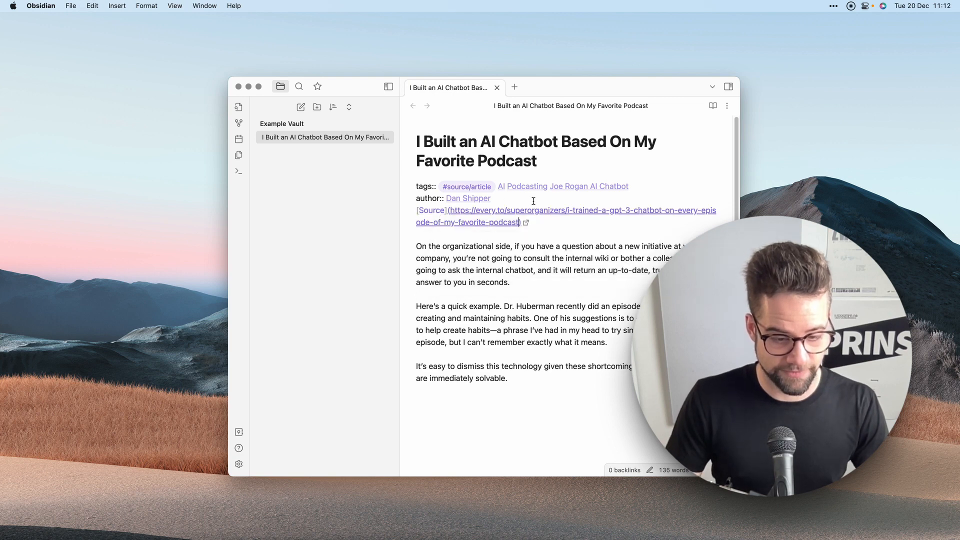
left_click(488, 222)
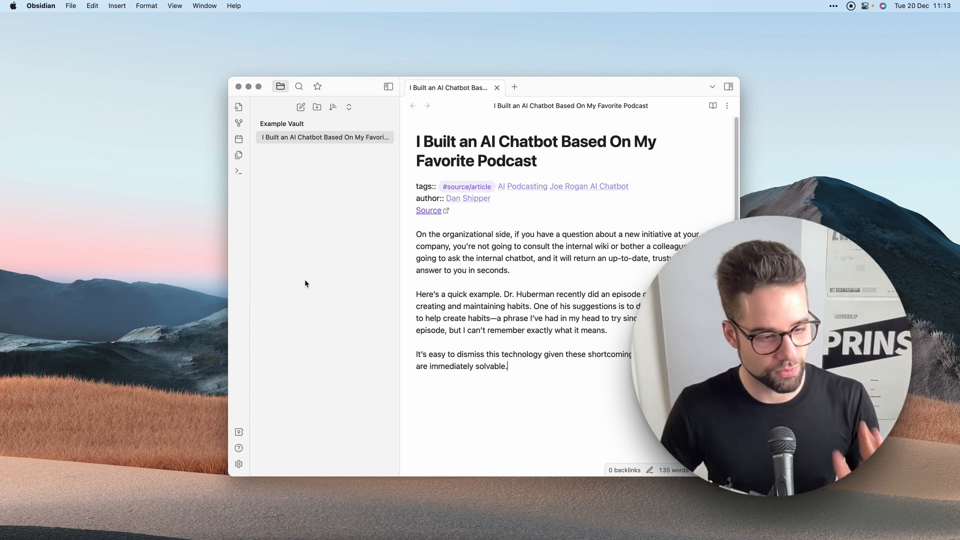
Step: Create a folder named 1 Projects in the vault
left_click(316, 108)
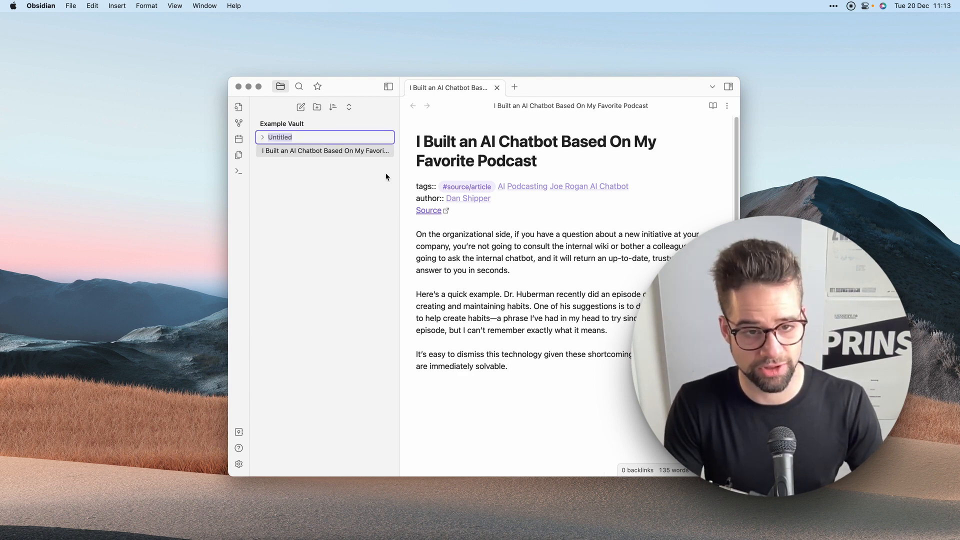
type("1 P")
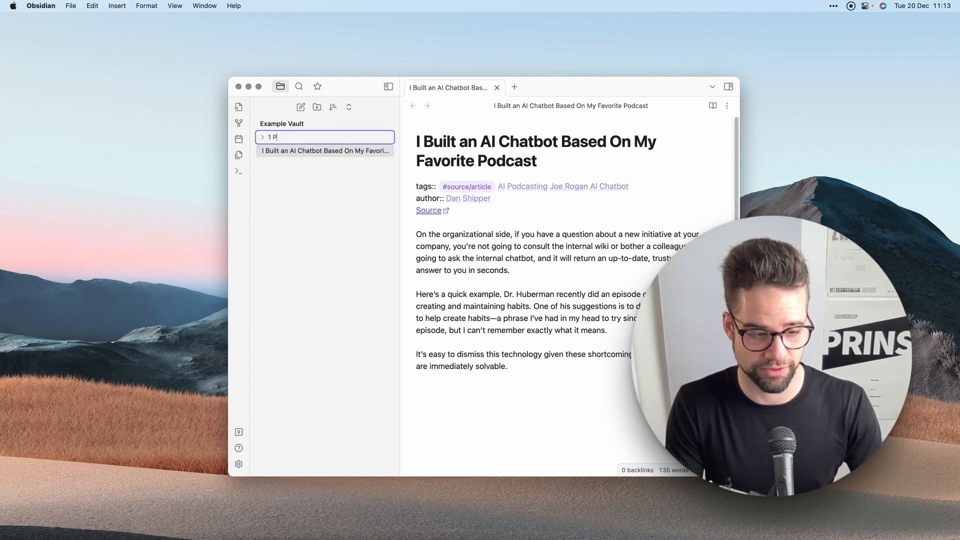
type("rojects")
key("Return")
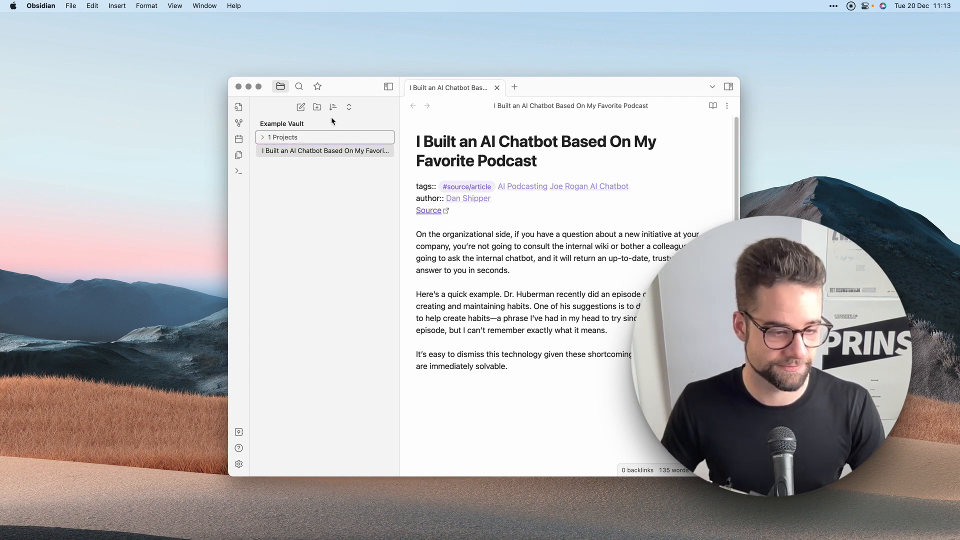
Step: Create a second vault folder named 2 Resources
left_click(317, 107)
type("2 Resour")
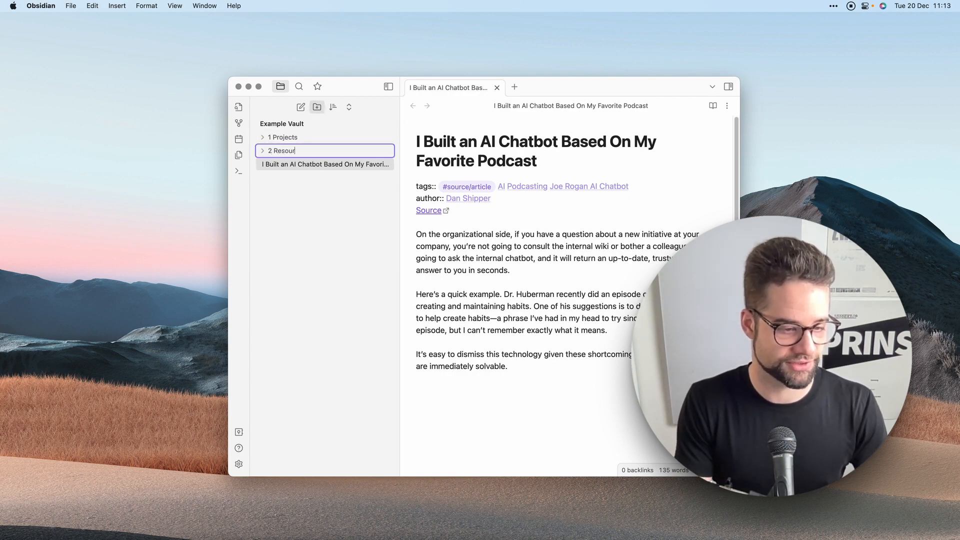
type("ces")
key("Return")
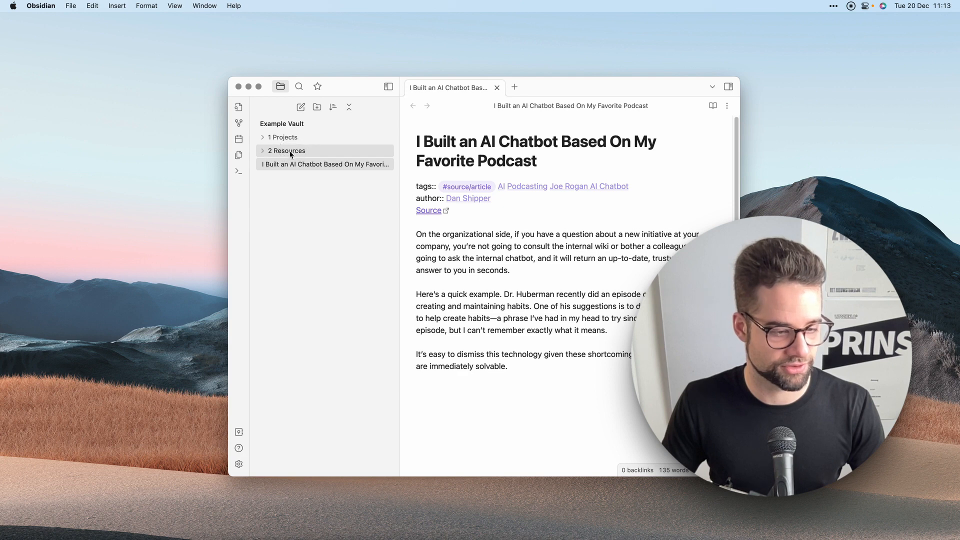
Step: Rename the 2 Resources folder as 2 Areas
right_click(290, 154)
left_click(300, 190)
left_click(292, 153)
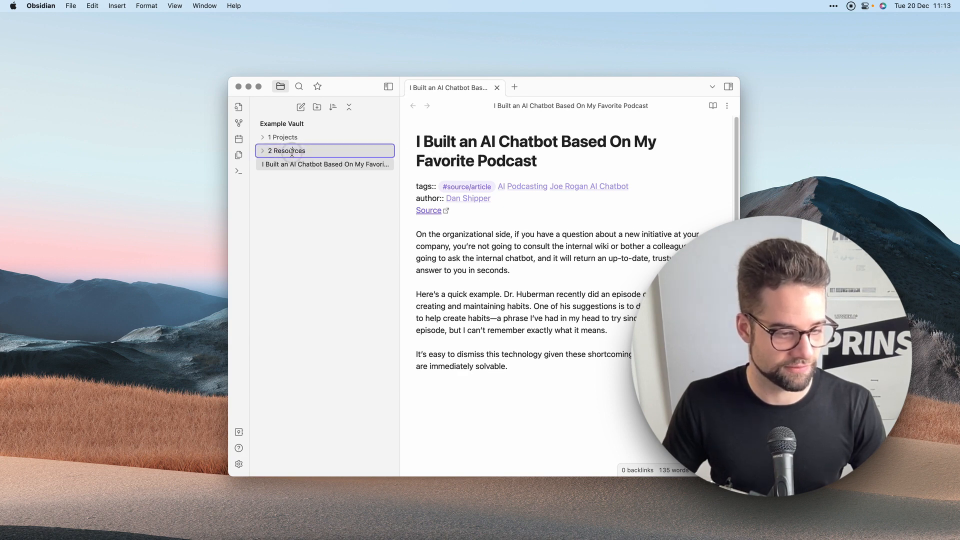
double_click(293, 152)
type("Areas")
key("Return")
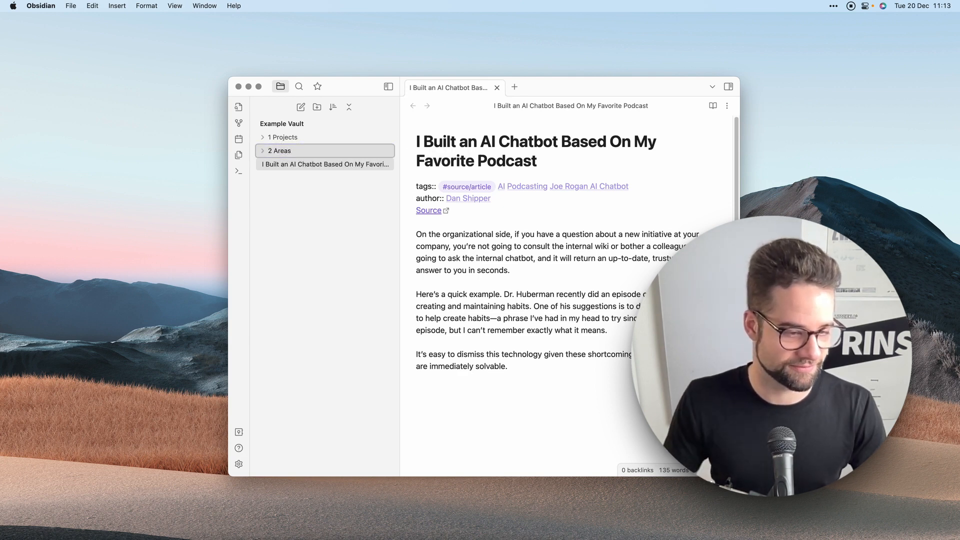
Step: Create two more vault folders named 3 Resources and 4 Archive
left_click(318, 108)
type("3 ")
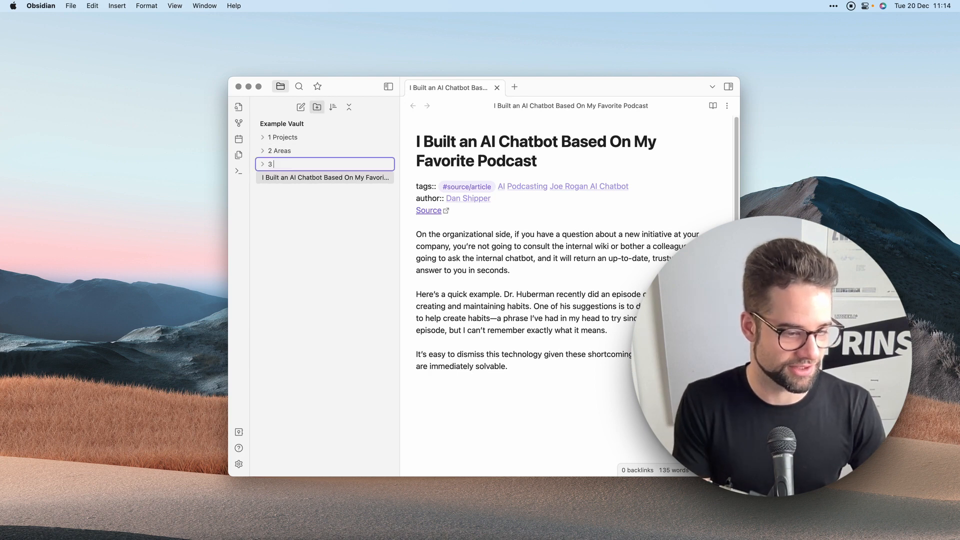
type("Resources")
key("Return")
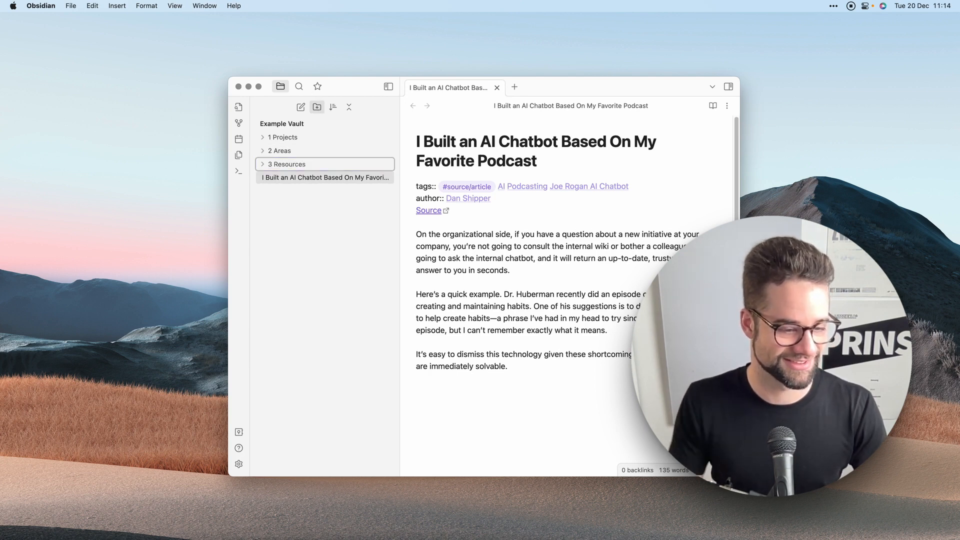
left_click(319, 108)
type("4 Archiv")
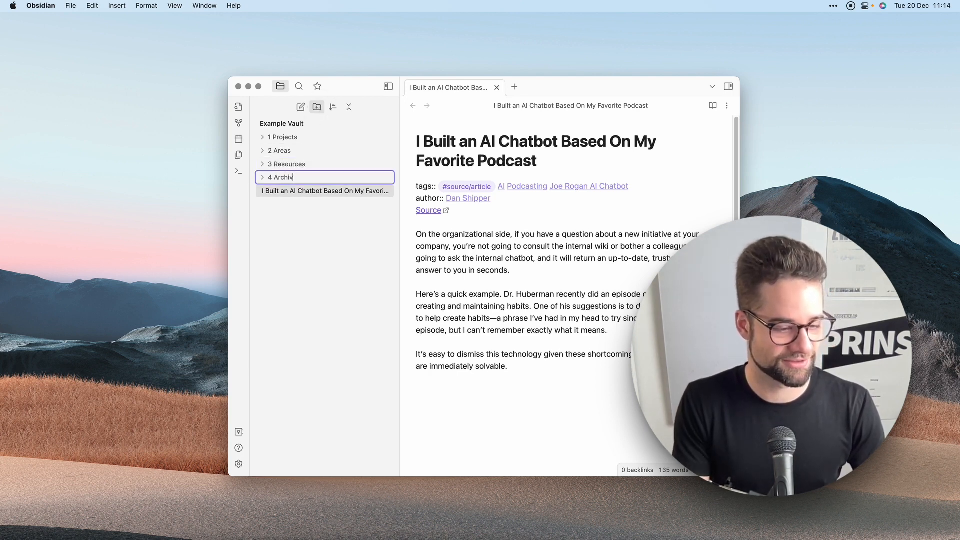
type("e")
key("Return")
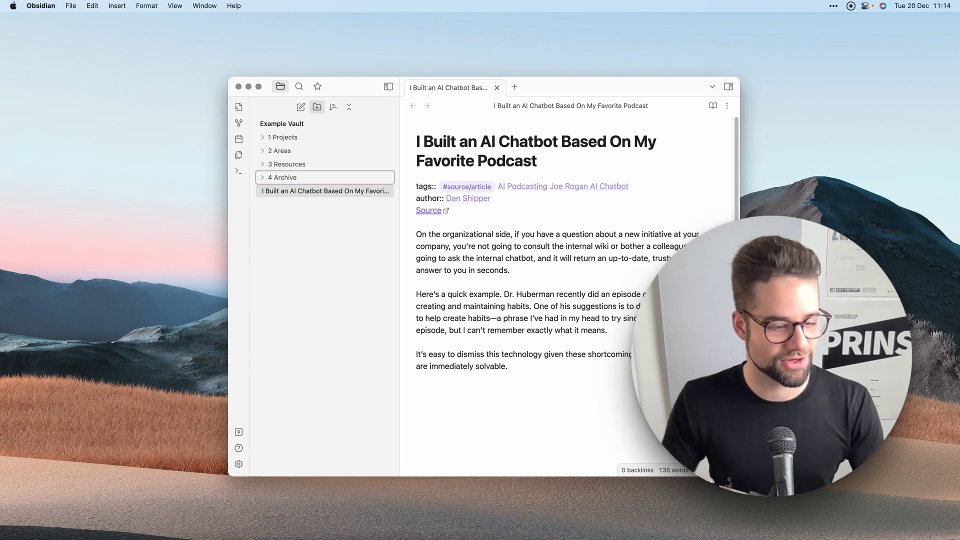
Step: Expand the 1 Projects, 2 Areas and 3 Resources folders
left_click(276, 139)
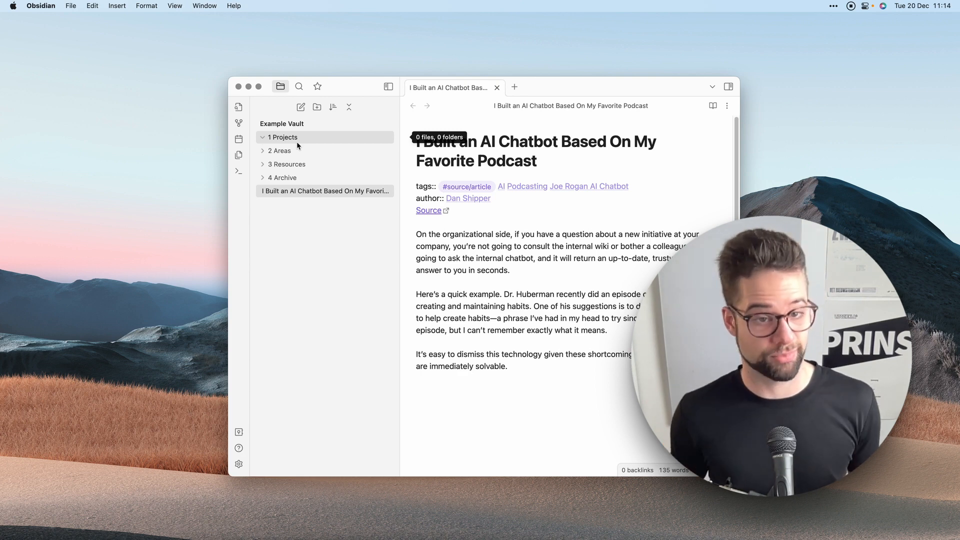
left_click(316, 151)
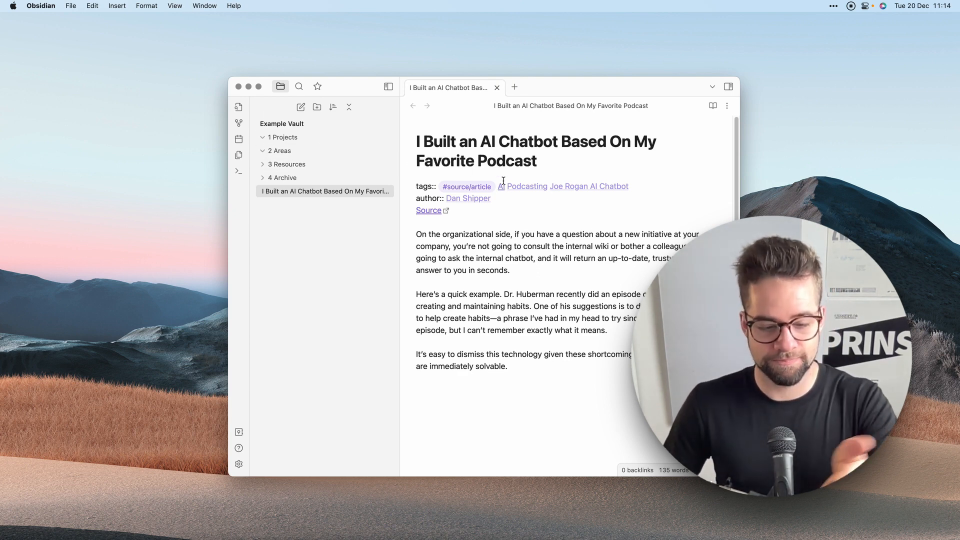
left_click(302, 167)
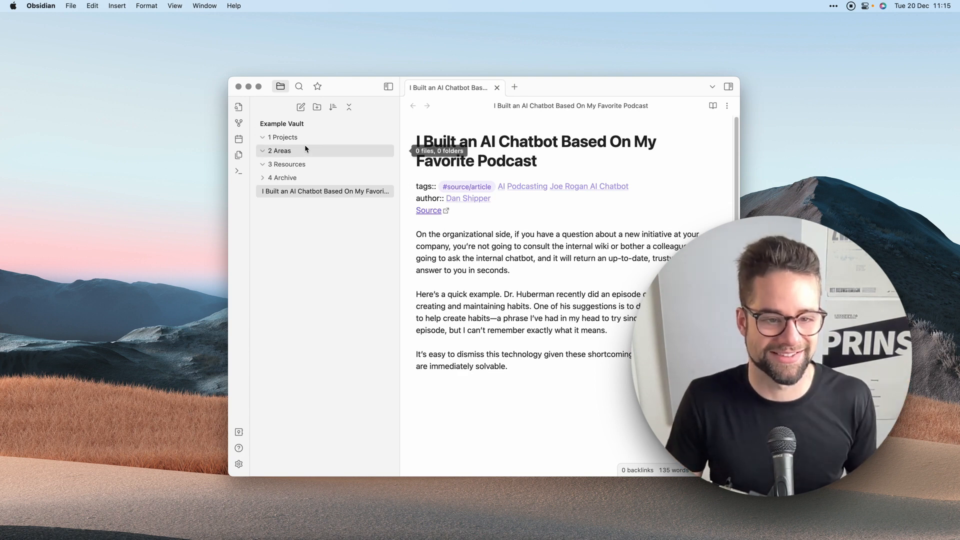
Step: Create a vault folder named 0 Inbox
left_click(320, 110)
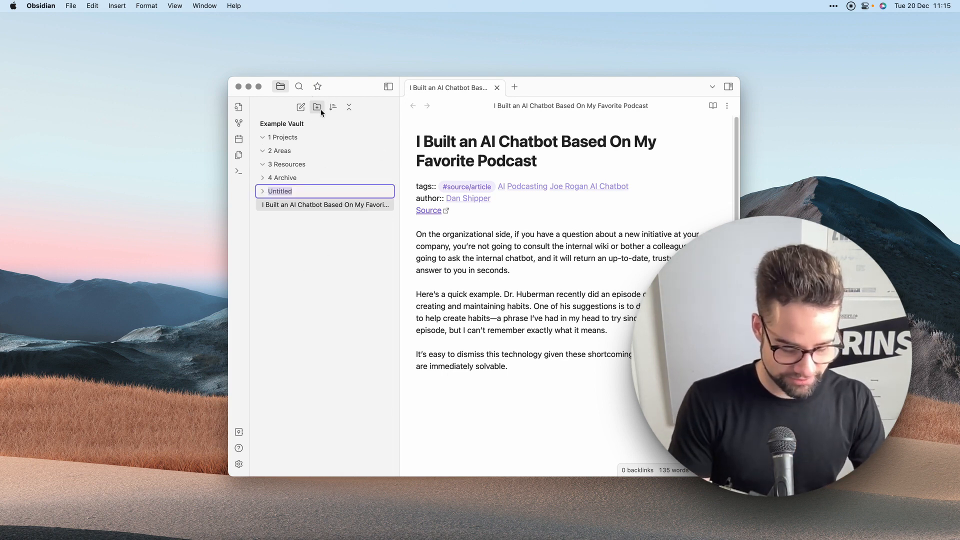
type("0 Inbox")
key("Return")
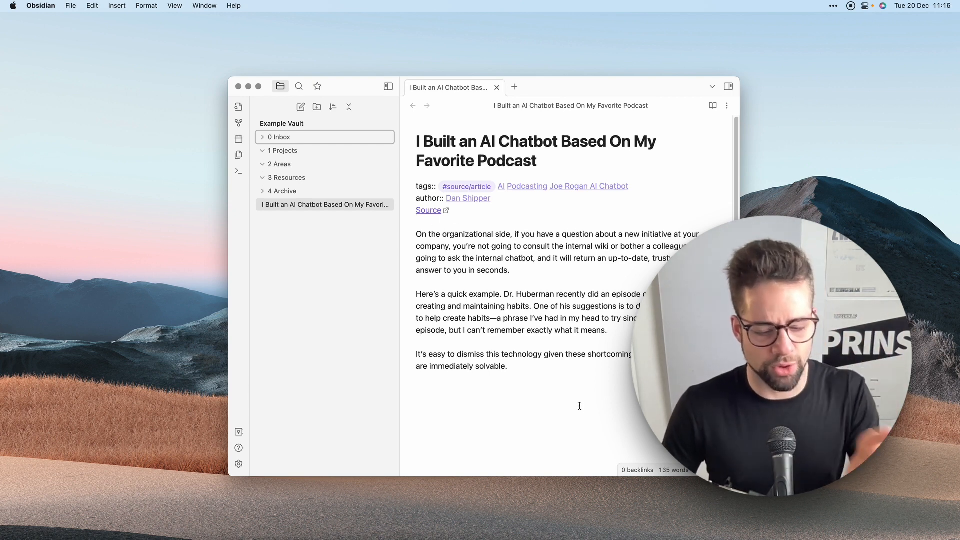
left_click_drag(579, 406, 488, 260)
left_click(488, 261)
left_click_drag(458, 212, 370, 171)
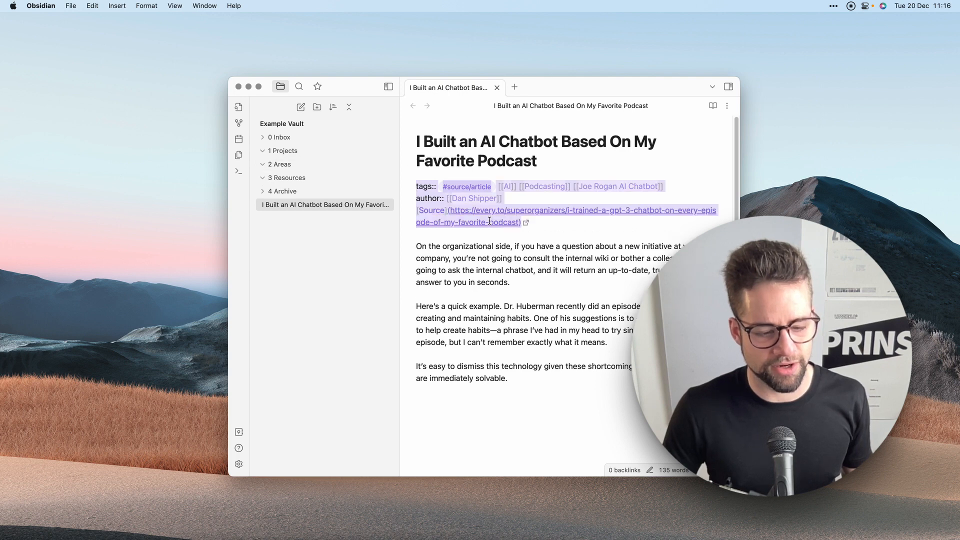
left_click(519, 230)
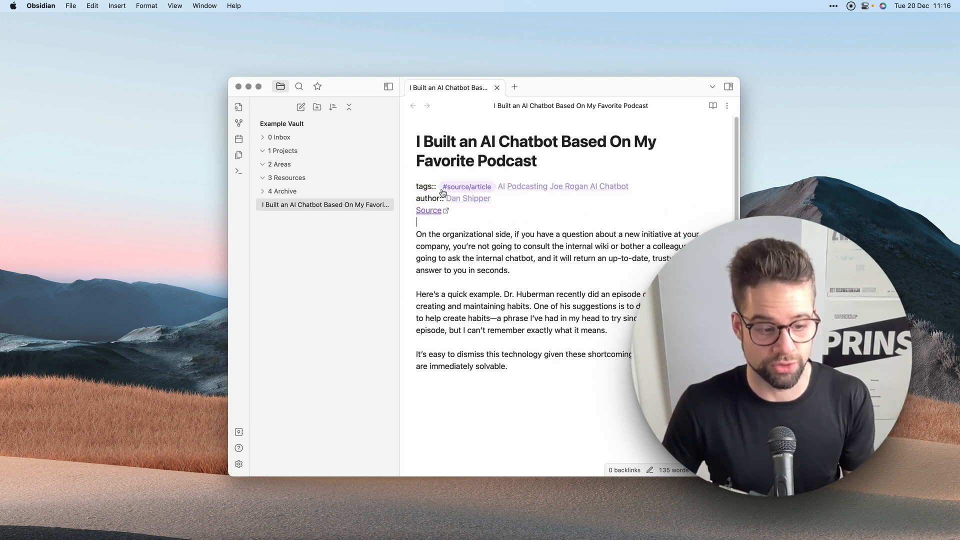
Step: Move the AI chatbot article note into the 0 Inbox folder
left_click_drag(298, 206, 289, 138)
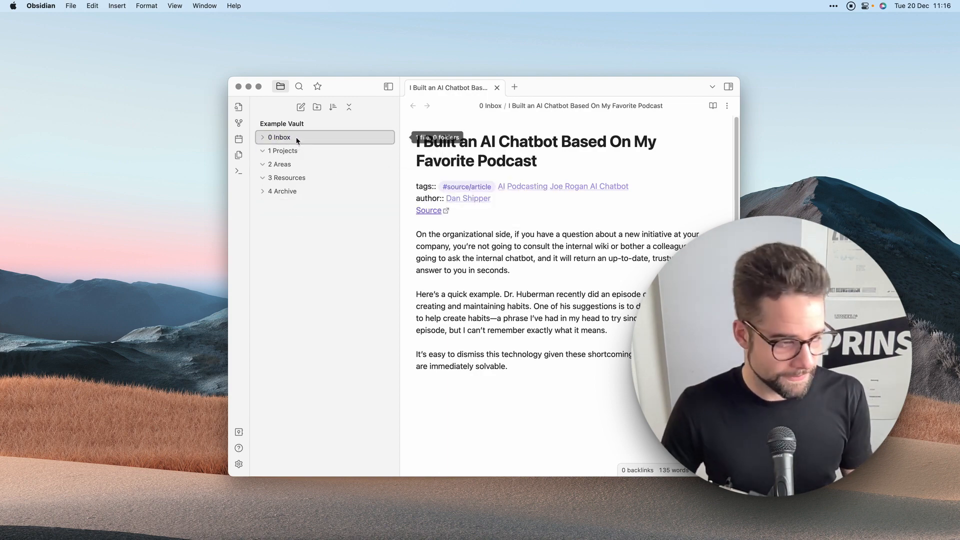
Step: Set the default location for new notes to a specified folder and choose 0 Inbox as that folder
left_click(41, 6)
left_click(43, 36)
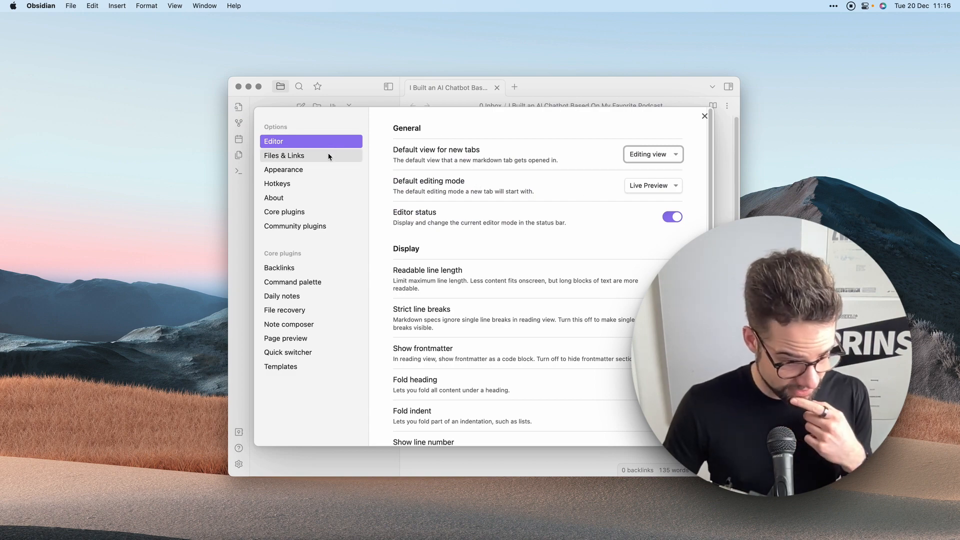
left_click(284, 156)
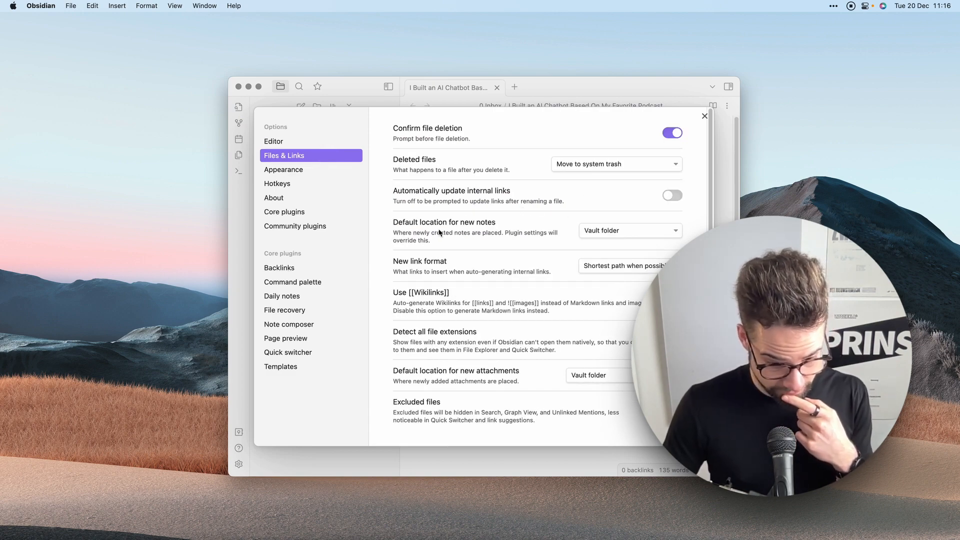
left_click(679, 236)
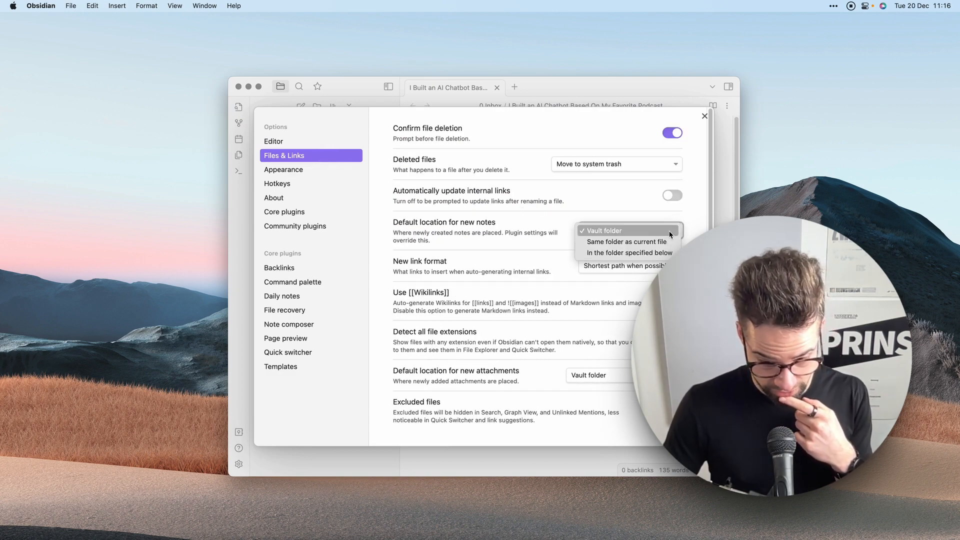
left_click(651, 253)
left_click(631, 269)
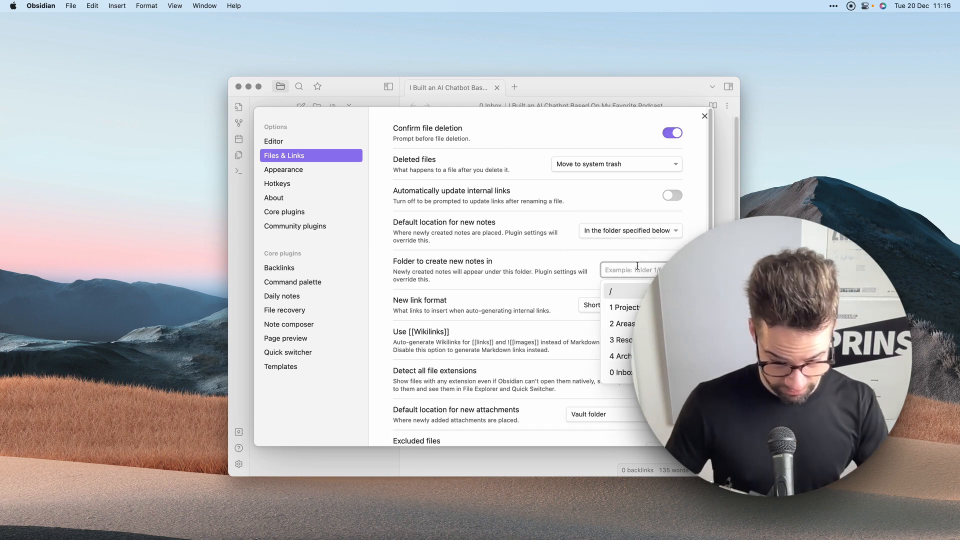
left_click(622, 372)
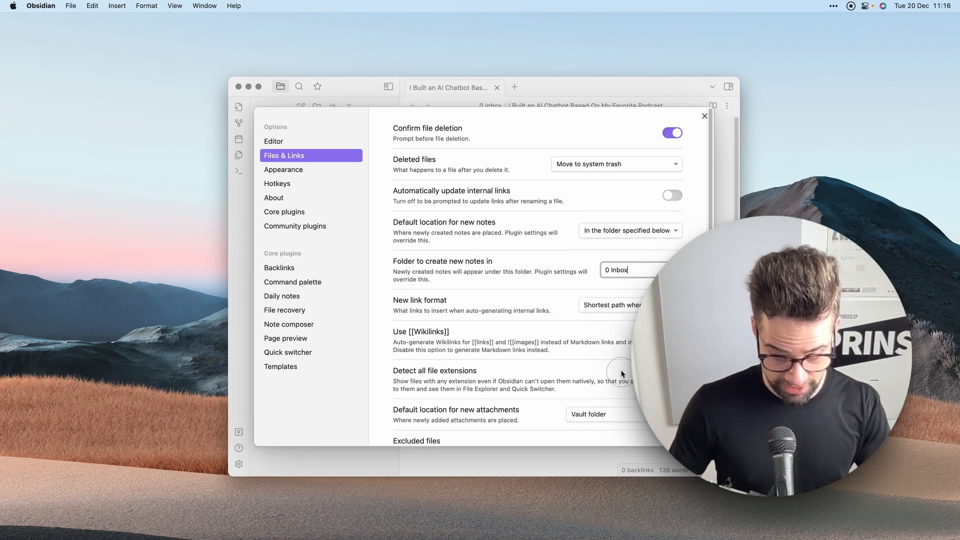
left_click(704, 116)
Step: Create a note titled "This is a note on another article" and enter the body text "Wowww"
key("super+o")
type("This ")
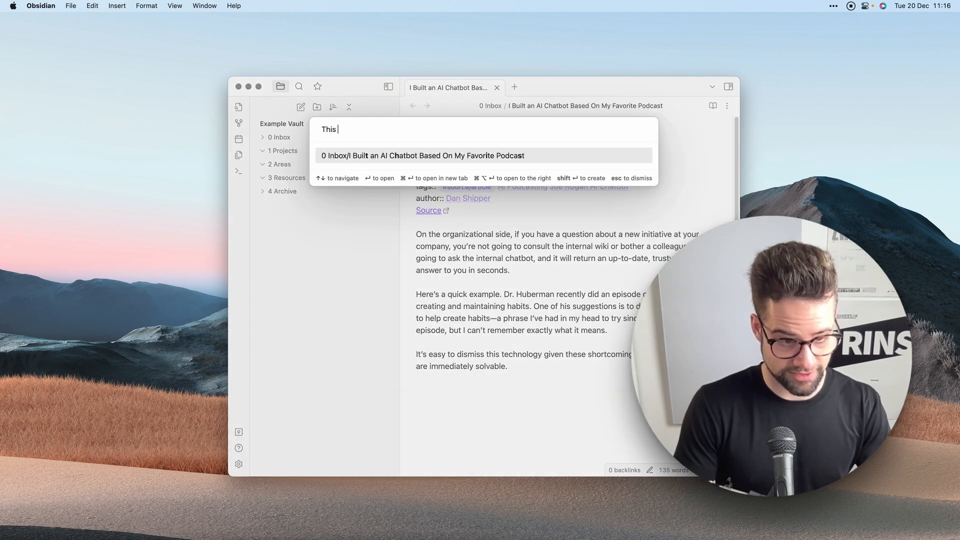
type("is a note on an")
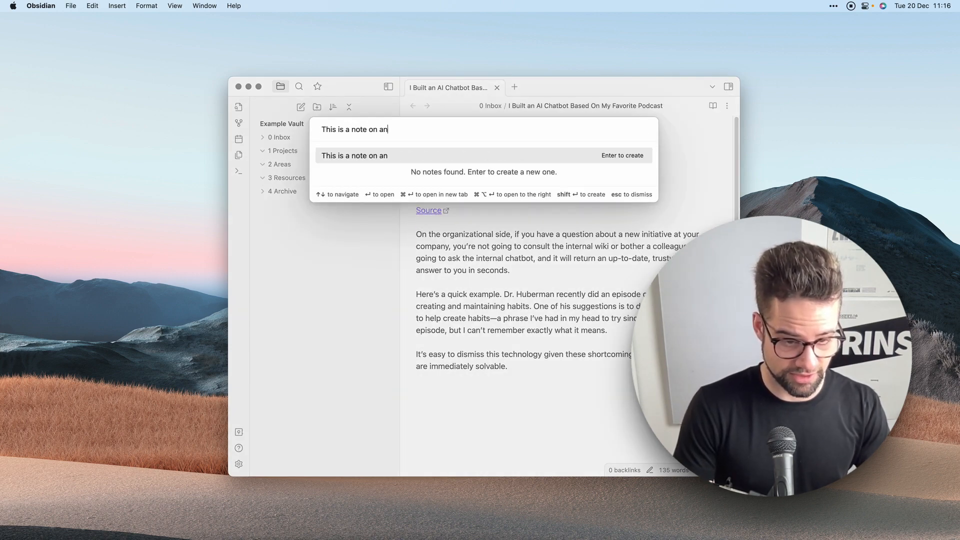
type("other article")
key("Return")
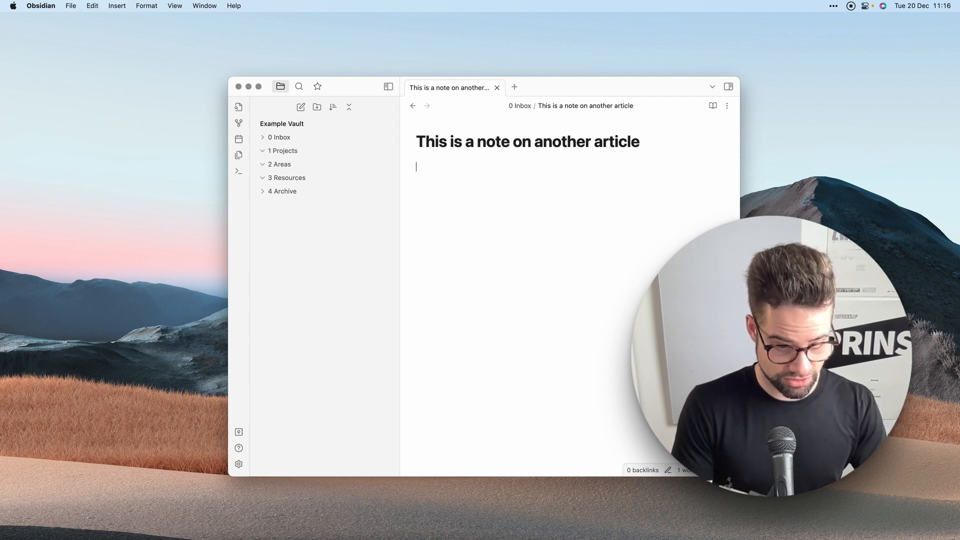
type("Wowww")
Step: Check the contents of the 0 Inbox folder and collapse the 3 Resources, 2 Areas and 1 Projects folders
left_click(300, 139)
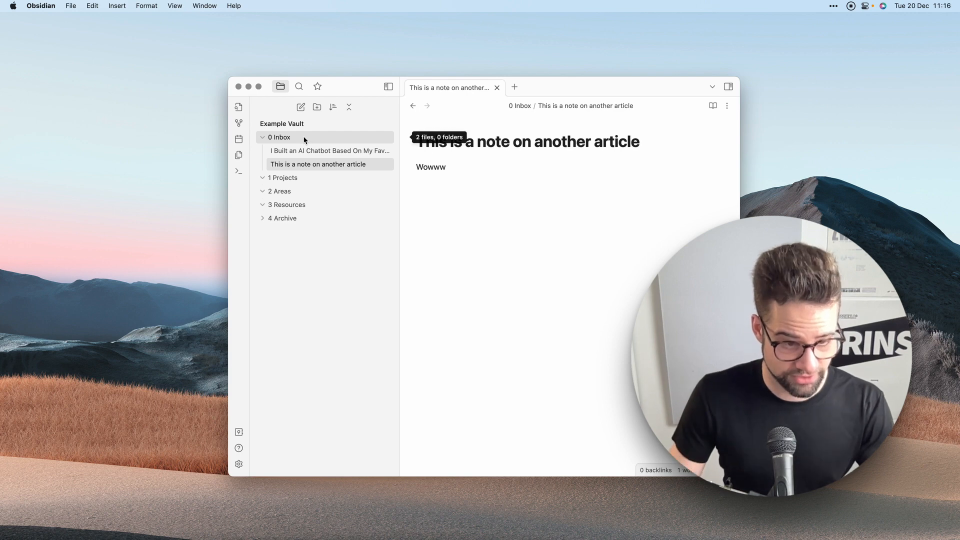
left_click(305, 141)
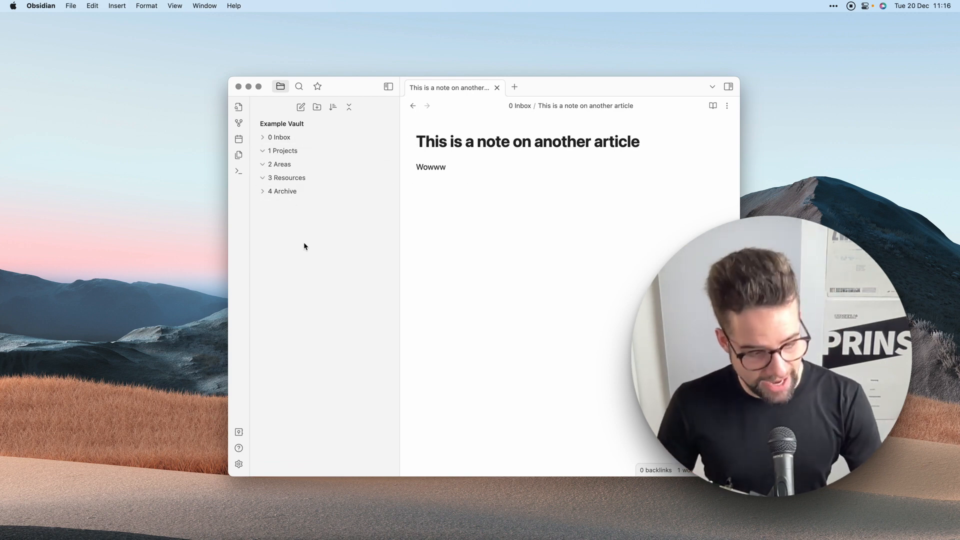
left_click(288, 179)
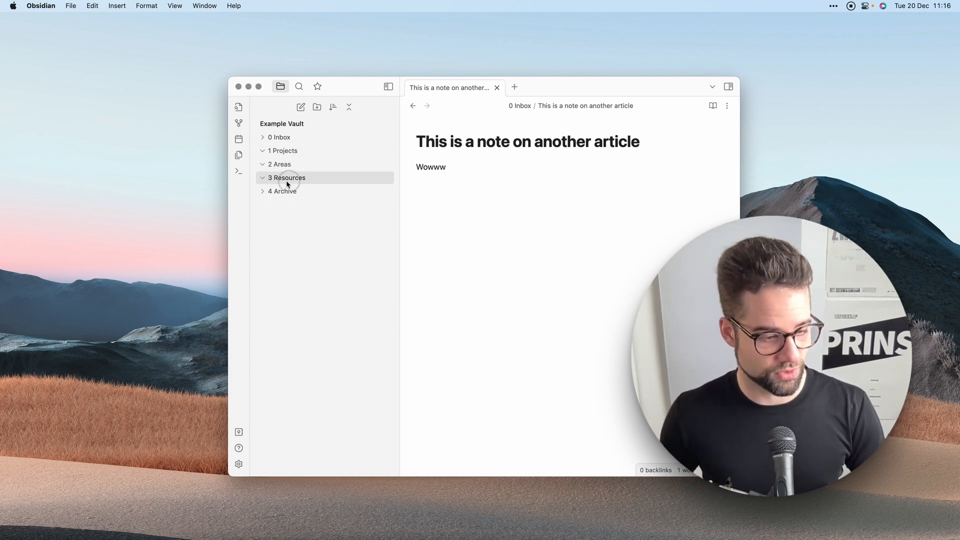
left_click(287, 167)
left_click(290, 152)
left_click(611, 207)
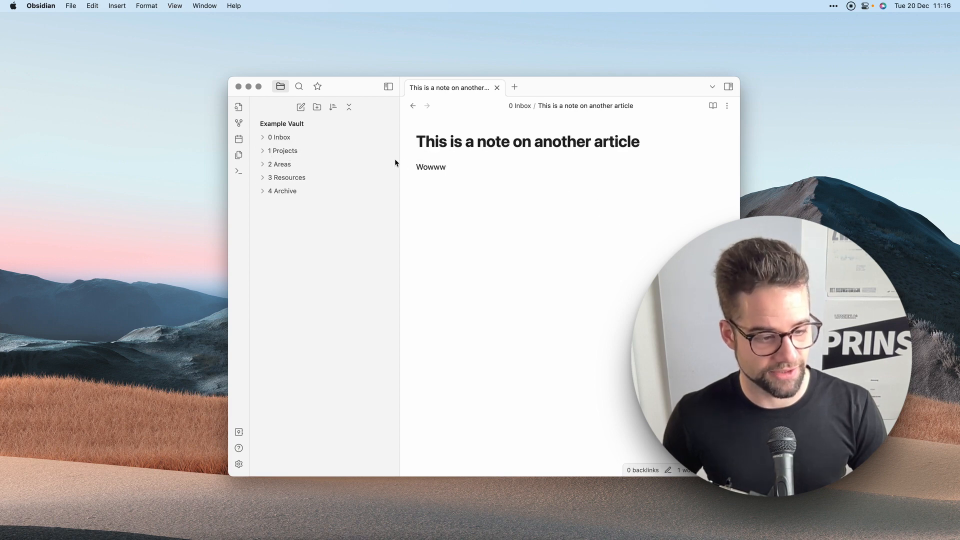
left_click(564, 205)
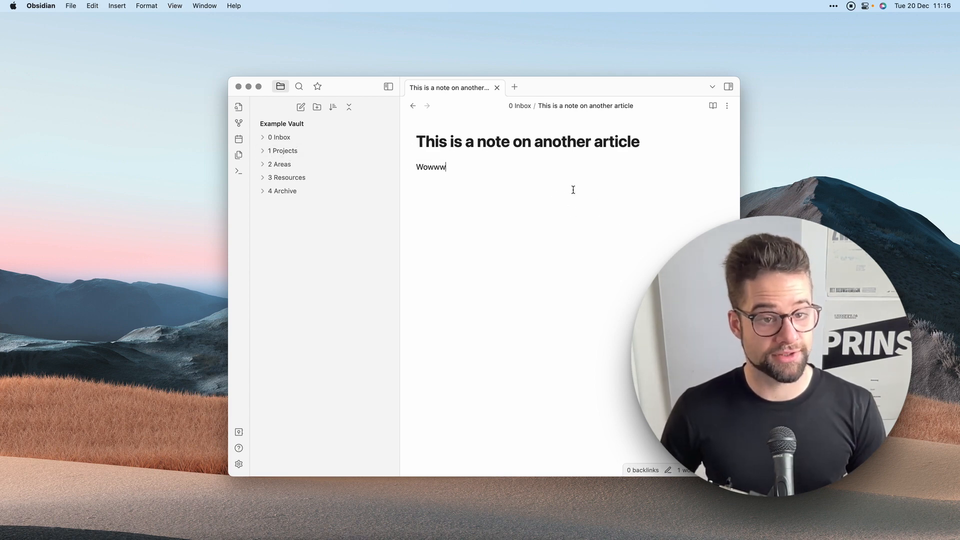
Step: Move the AI chatbot article note from 0 Inbox into the 4 Archive folder
left_click(279, 137)
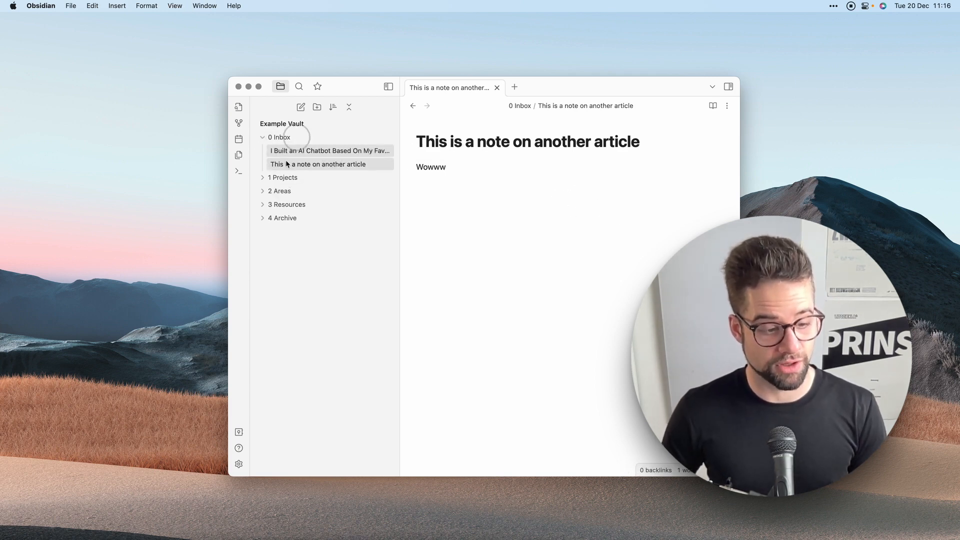
left_click_drag(306, 150, 293, 220)
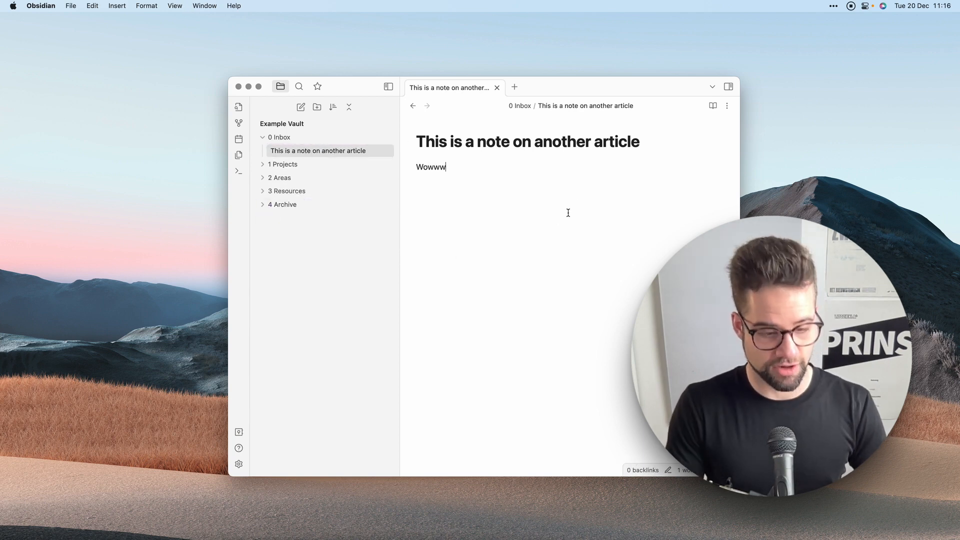
Step: Insert a "tags::" line with the tag #source/article above the "Wowww" text, separated by a blank line
key("Return")
key("Return")
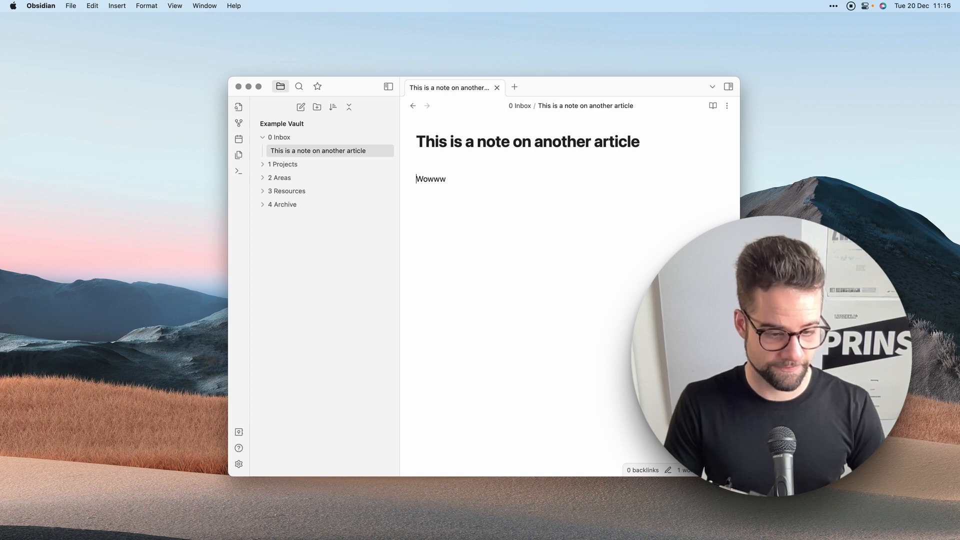
key("Up")
key("Up")
type("tags:: #")
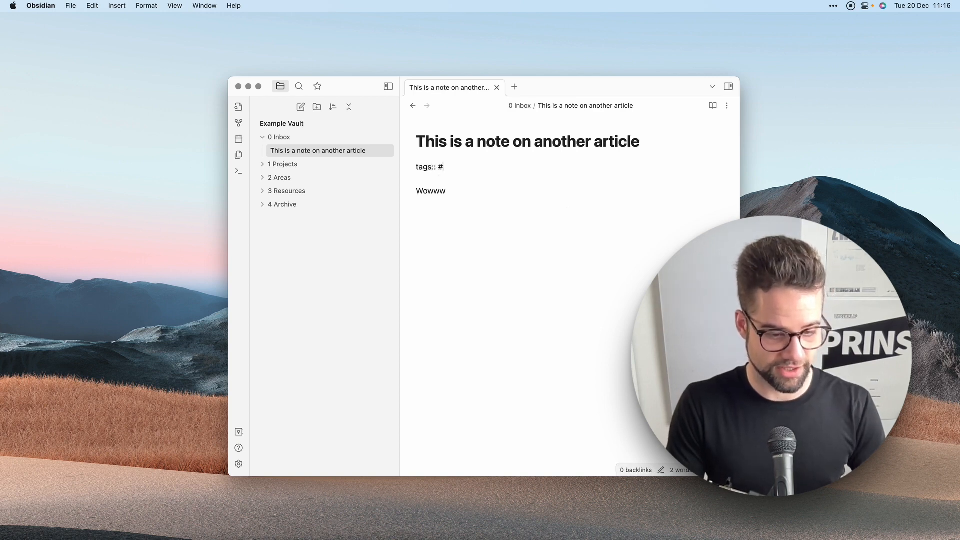
type("source/article ")
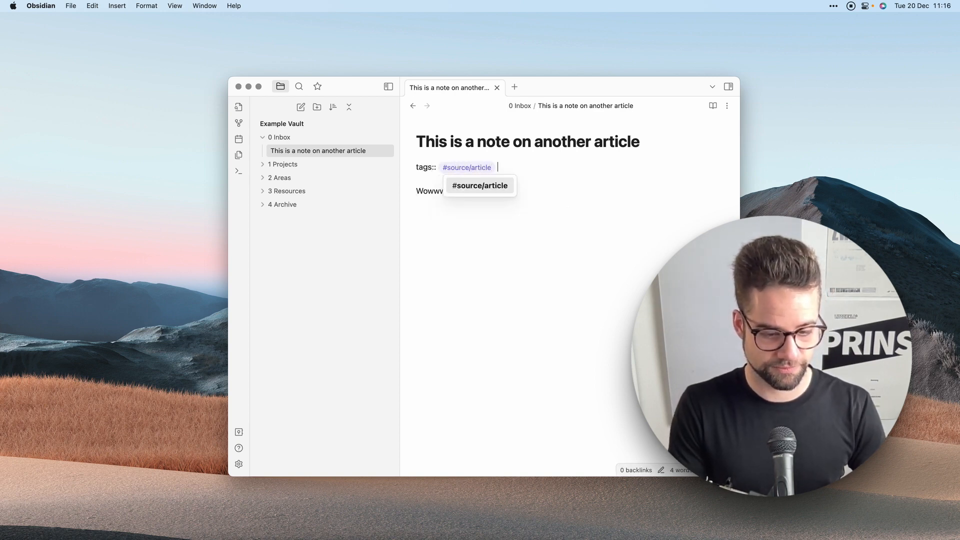
Step: Add the internal links AI, Engineering and Cars after the #source/article tag
type("[[A")
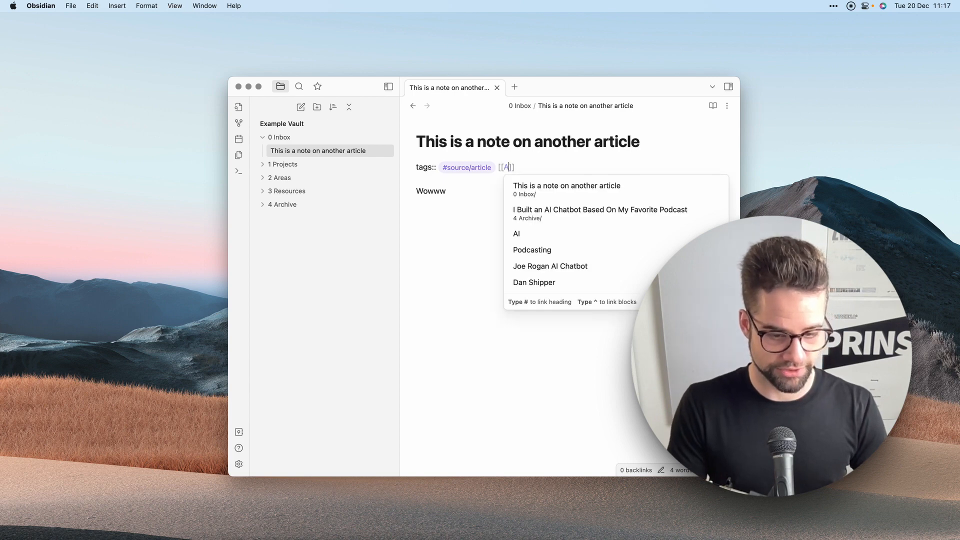
type("I")
key("Return")
type("[[")
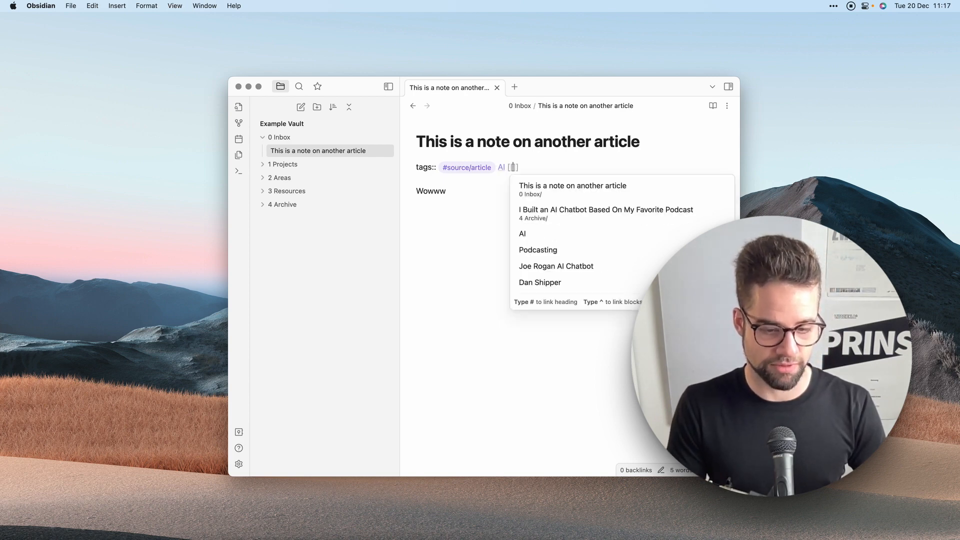
type("Engineering")
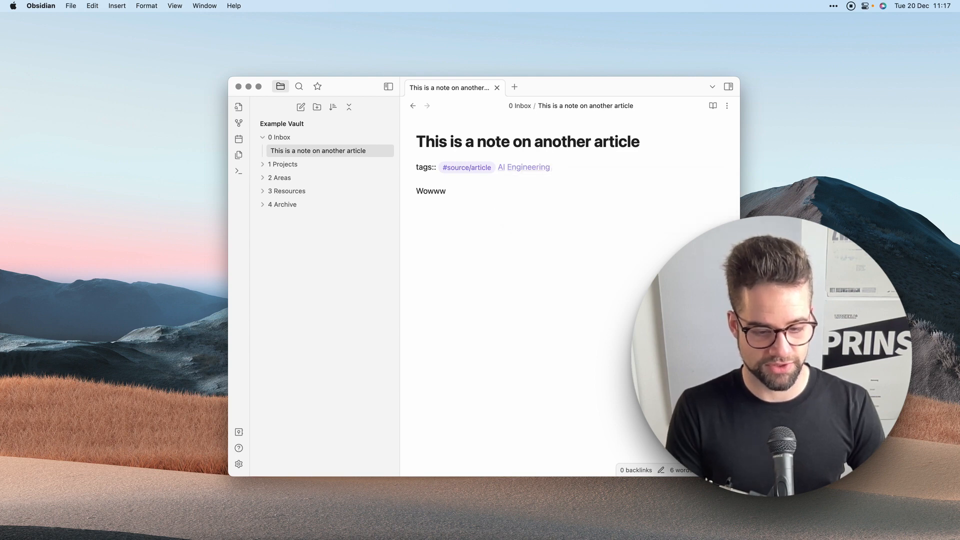
type("]] [[Cars")
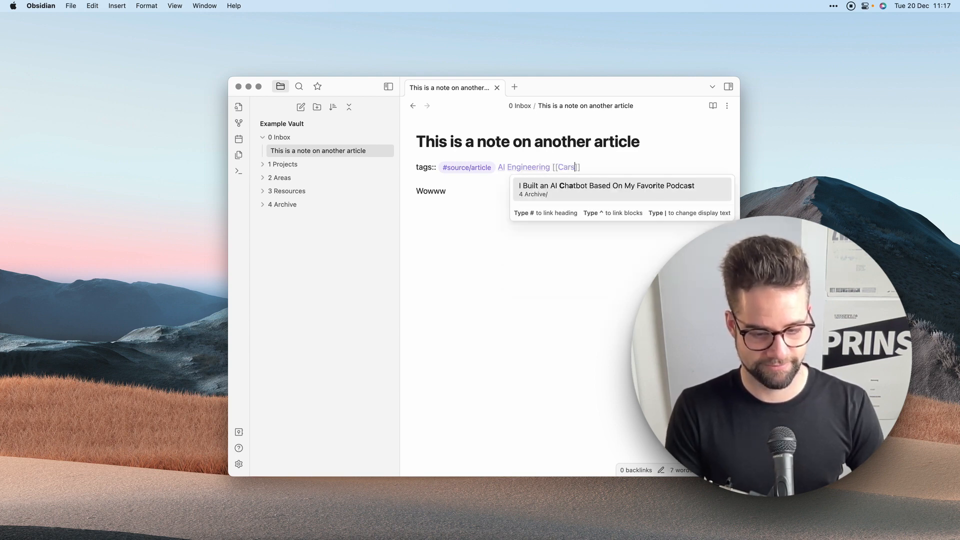
left_click(556, 350)
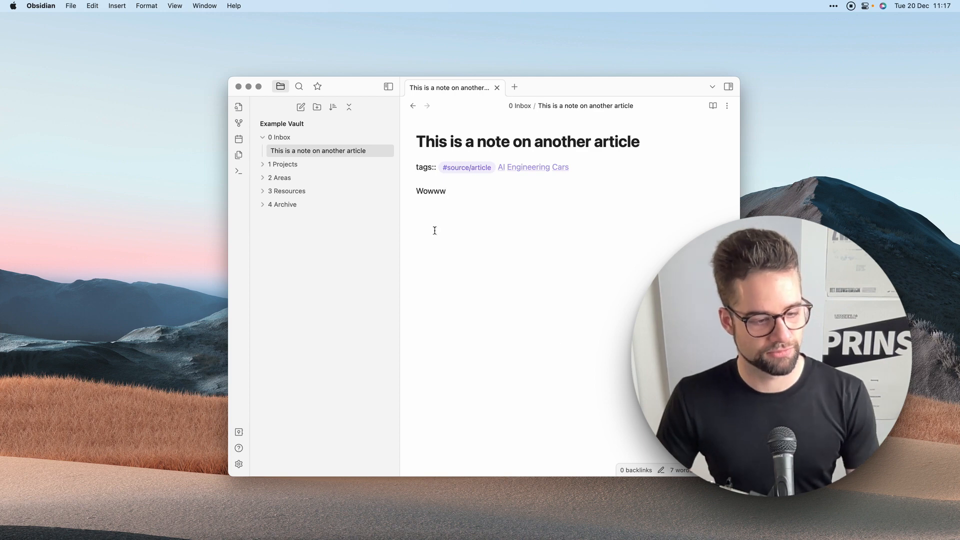
Step: Move the "This is a note on another article" note into 4 Archive and open the archived AI chatbot article note
left_click_drag(326, 150, 295, 208)
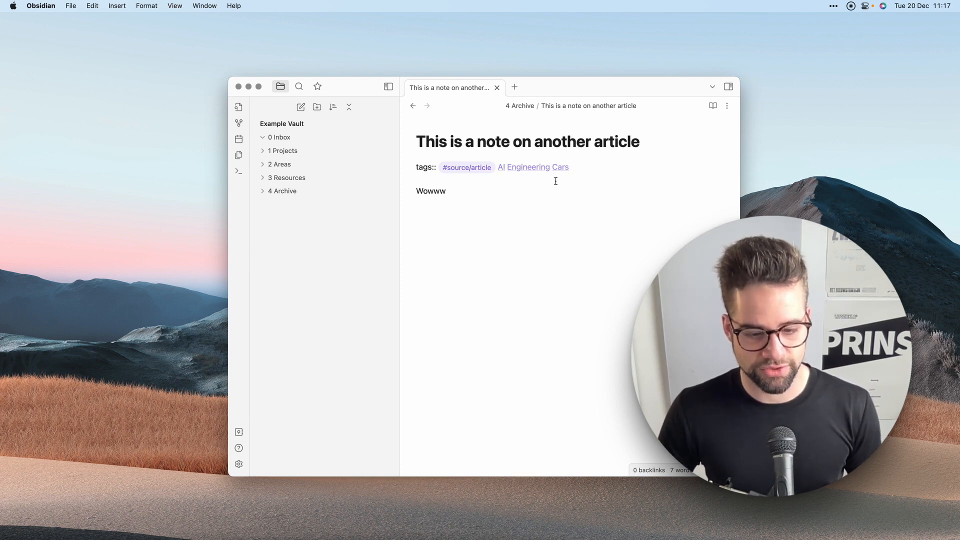
left_click(298, 197)
left_click(311, 206)
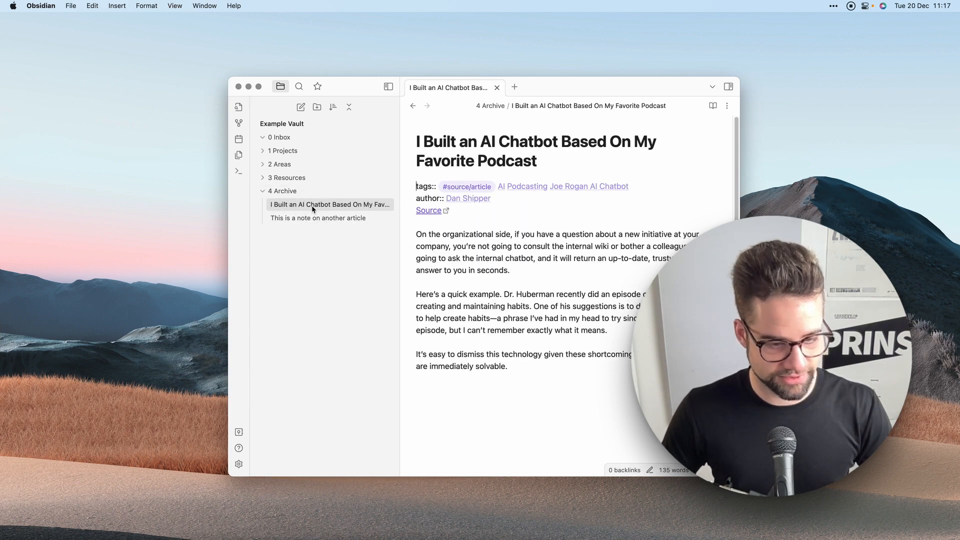
Step: Create the AI and Podcasting notes from the article's tag links and move both into the 3 Resources folder
left_click(501, 186)
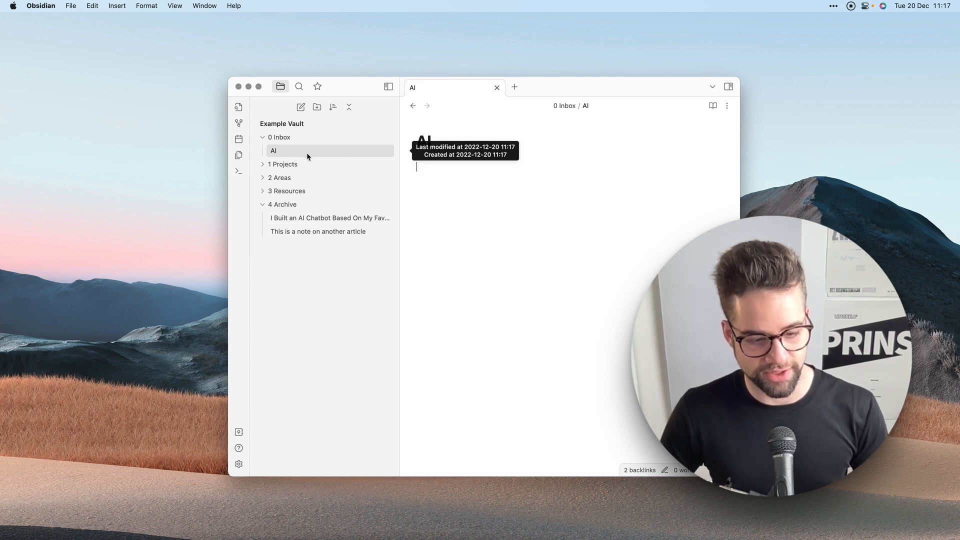
left_click_drag(301, 154, 300, 191)
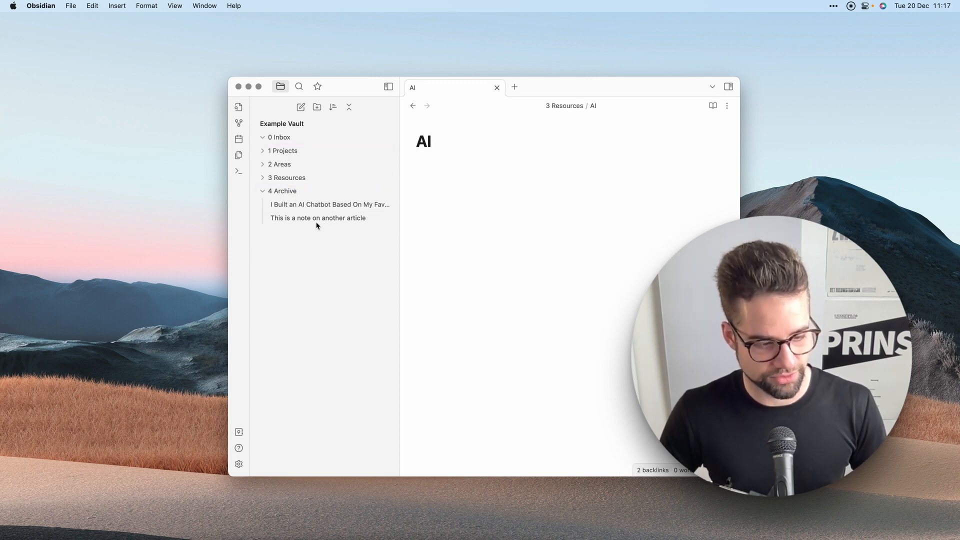
left_click(323, 206)
left_click(530, 187)
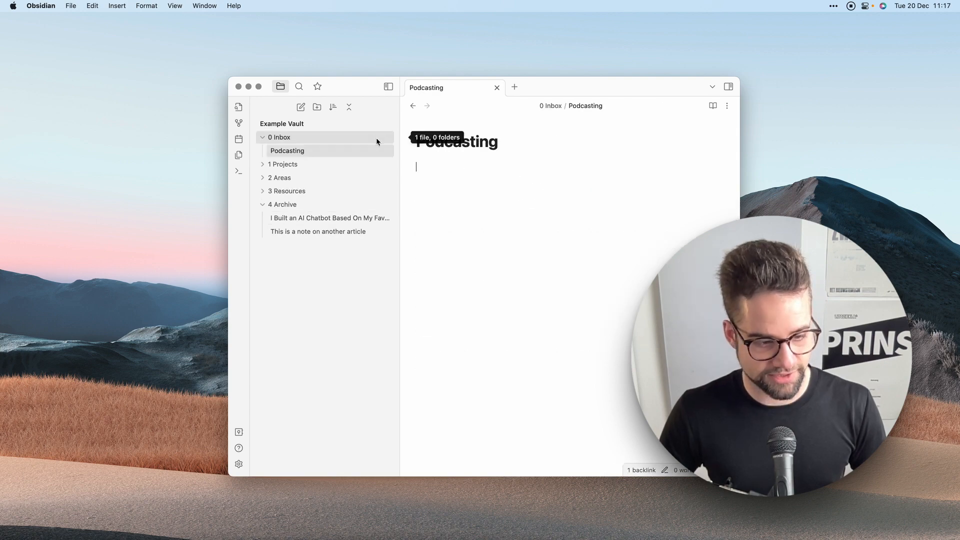
left_click_drag(376, 150, 304, 191)
left_click(302, 179)
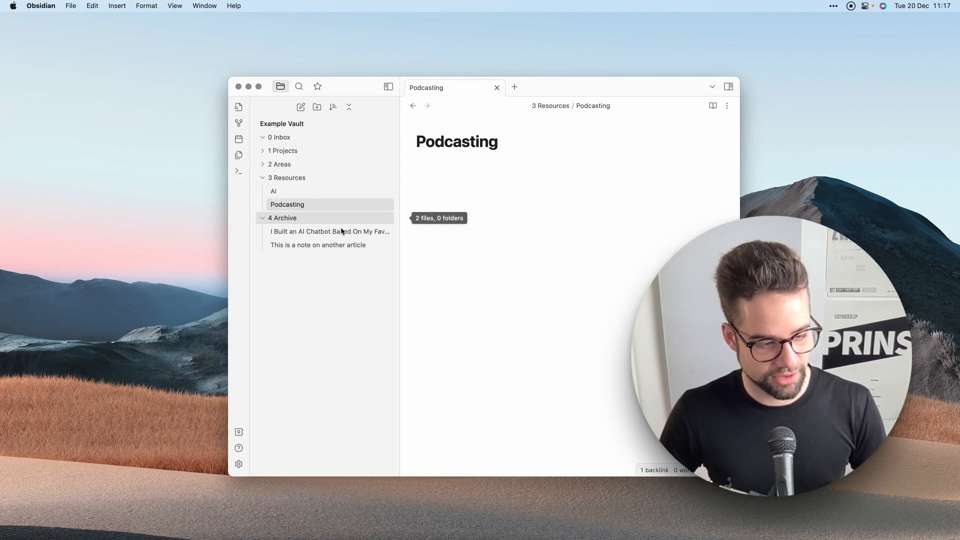
Step: Create the Joe Rogan AI Chatbot note from the archived article's link and move it into the 1 Projects folder
left_click(344, 231)
left_click(572, 187)
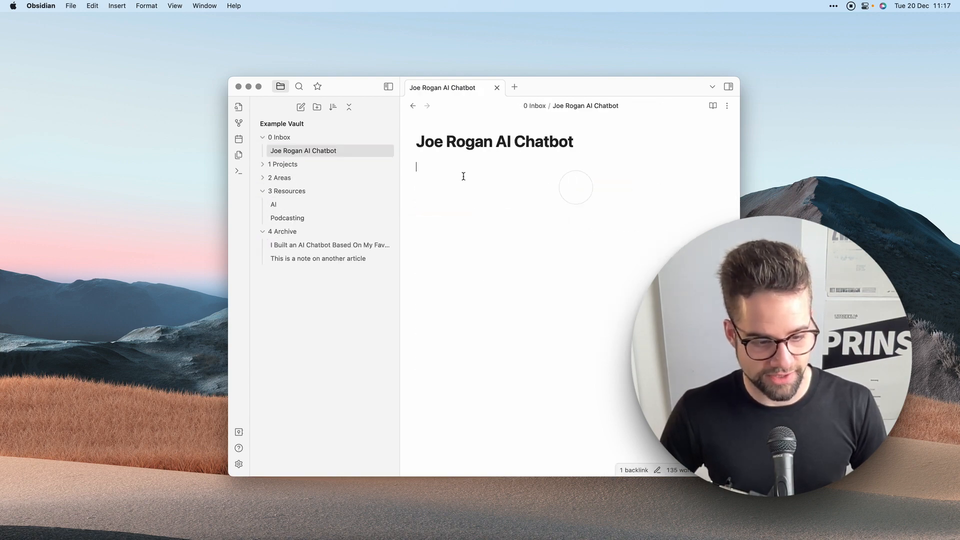
left_click_drag(319, 151, 320, 165)
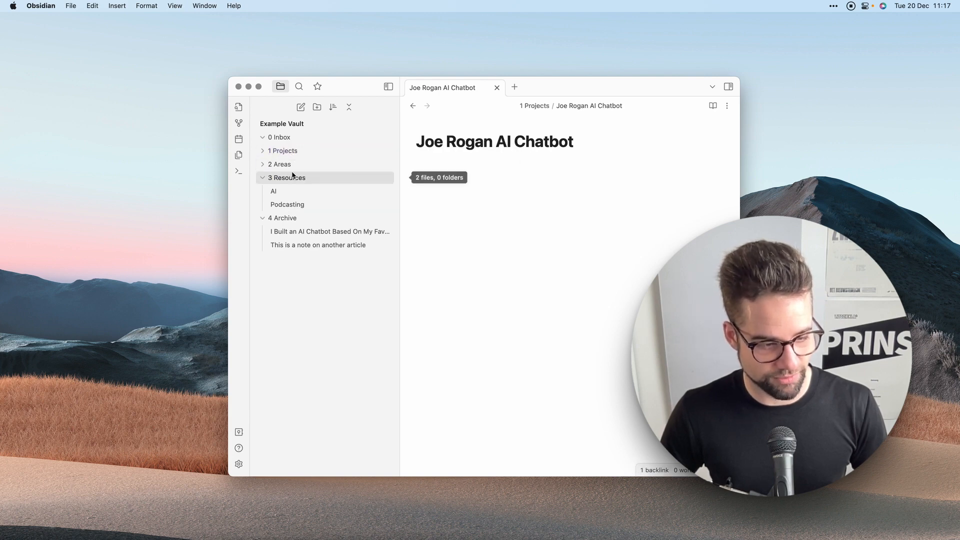
left_click(301, 151)
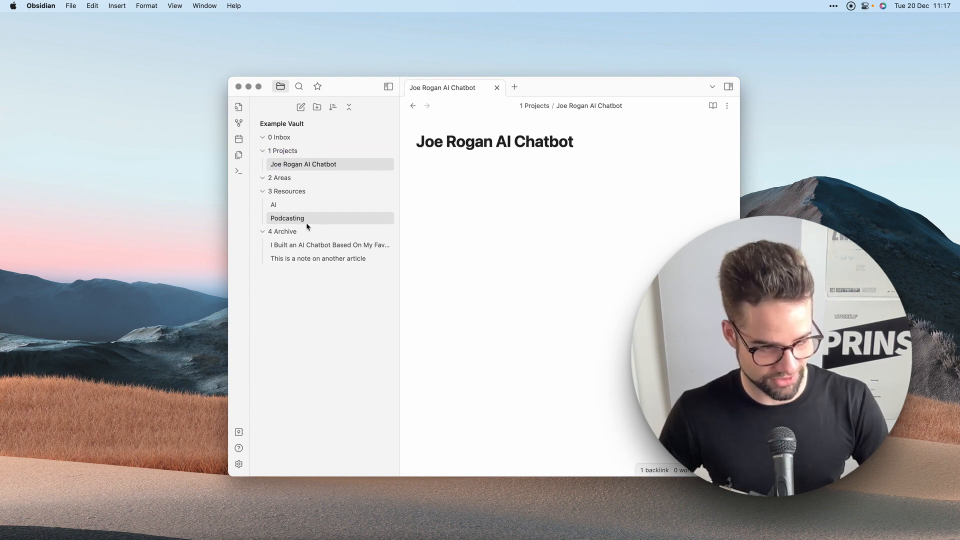
Step: Create the author's note from the author link in the AI chatbot article and move it into 4 Archive
left_click(310, 245)
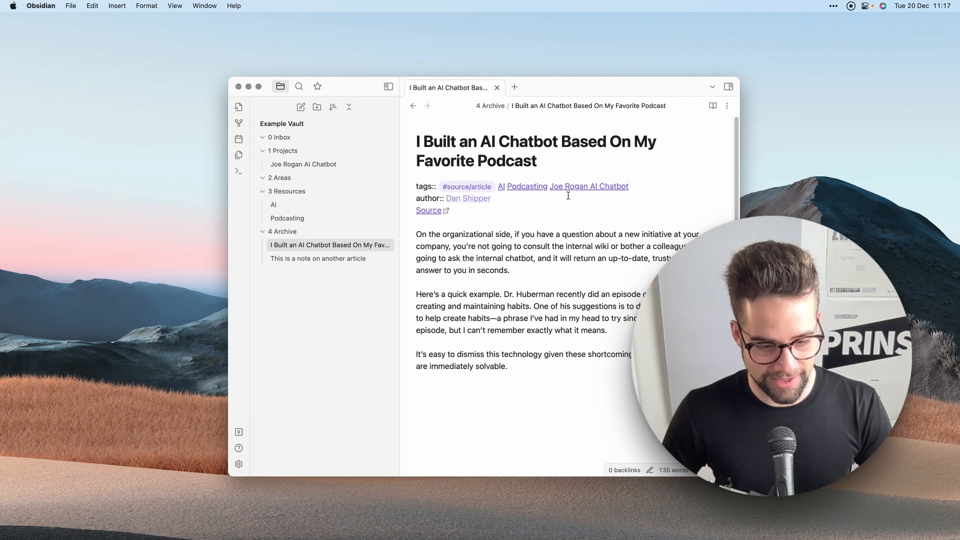
left_click(463, 199)
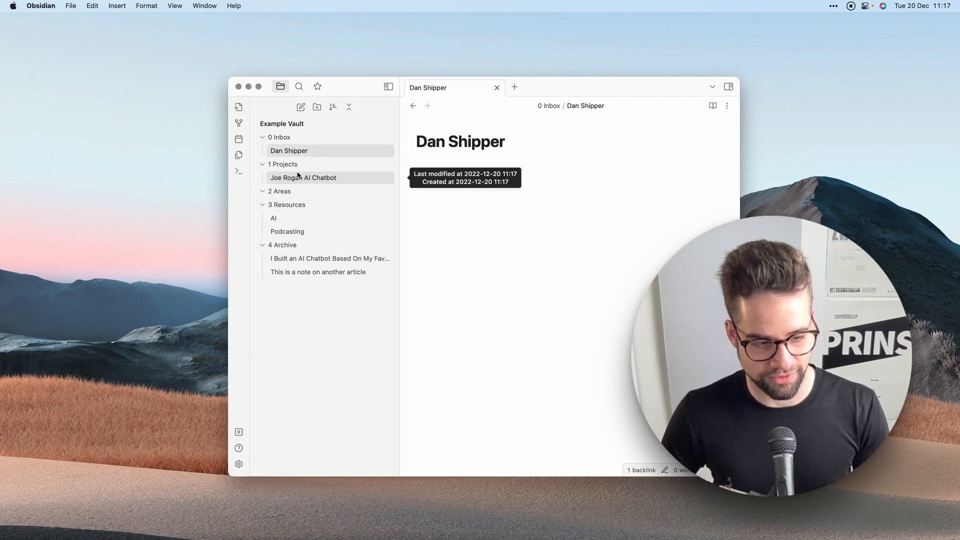
left_click_drag(292, 154, 300, 246)
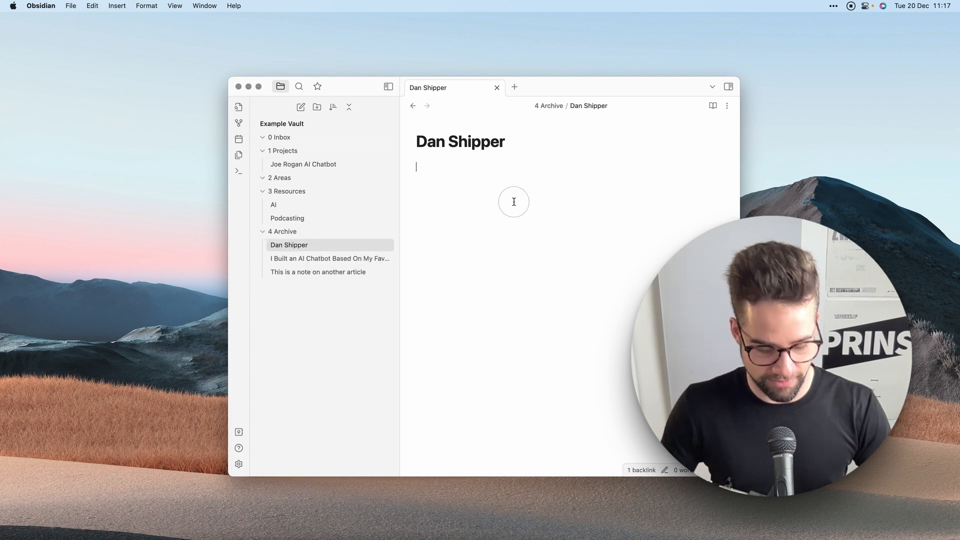
Step: Add a tags line with #a/person to the author's note in 4 Archive
type("tags:: #")
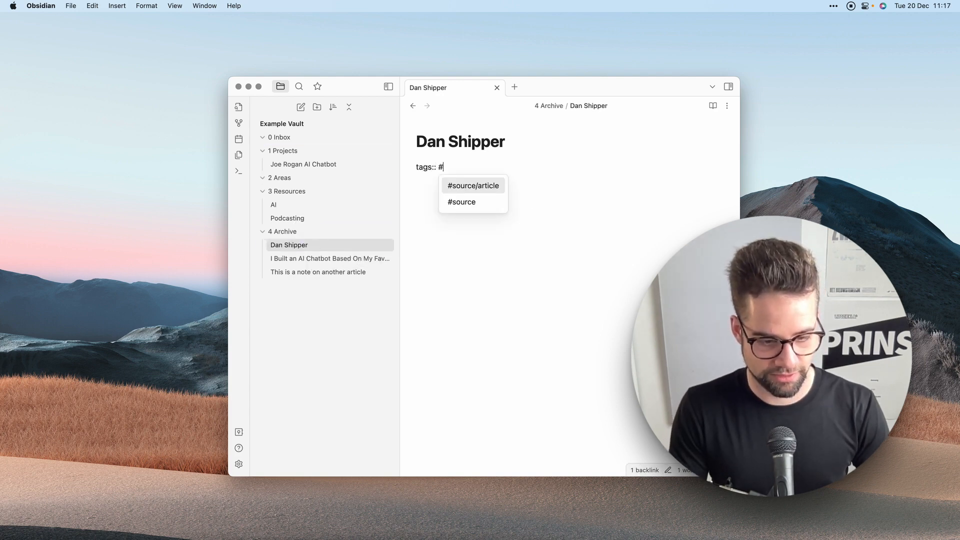
type("a/person")
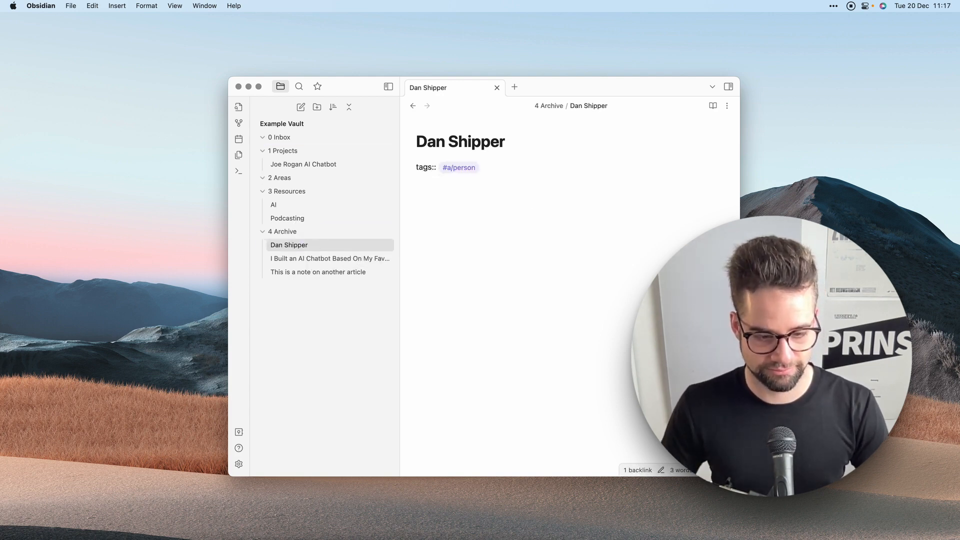
key("Return")
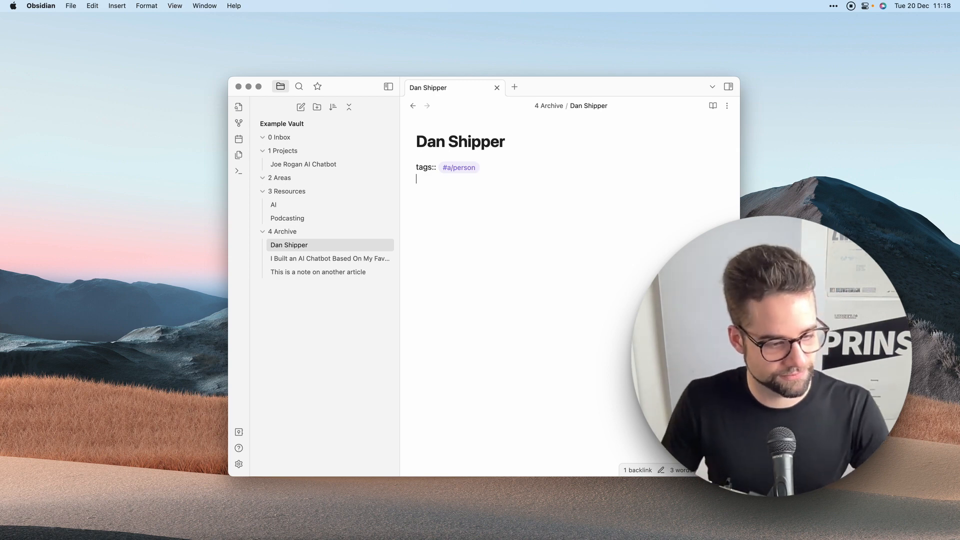
left_click(293, 138)
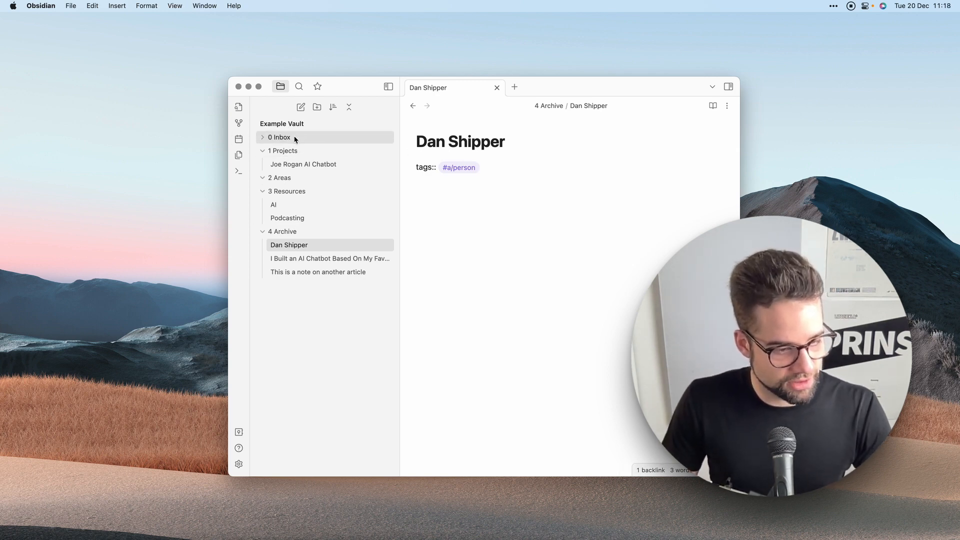
Step: Create the Engineering and Cars notes from the tag links in "This is a note on another article" and move both into 3 Resources
left_click(317, 272)
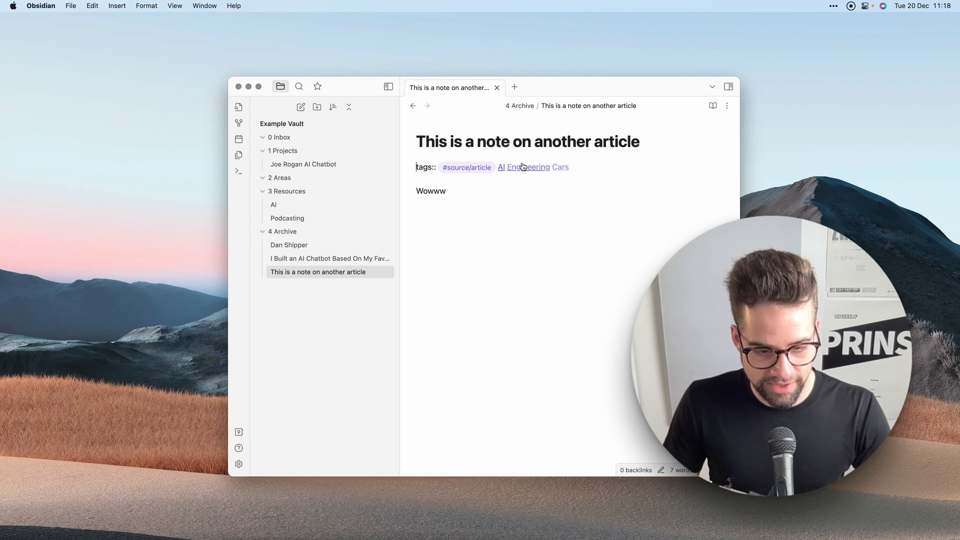
left_click(522, 166)
left_click_drag(306, 152, 292, 205)
left_click(320, 285)
left_click(558, 170)
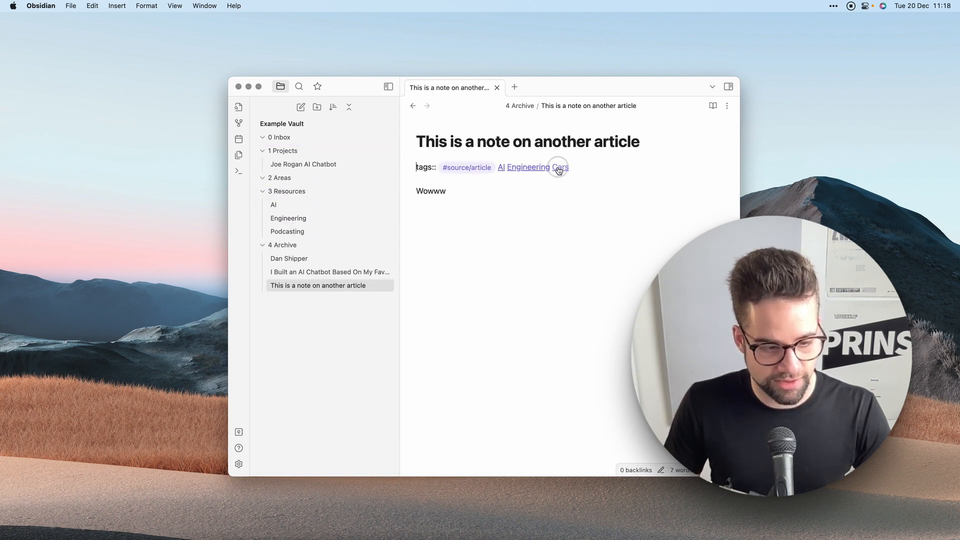
left_click_drag(275, 150, 280, 193)
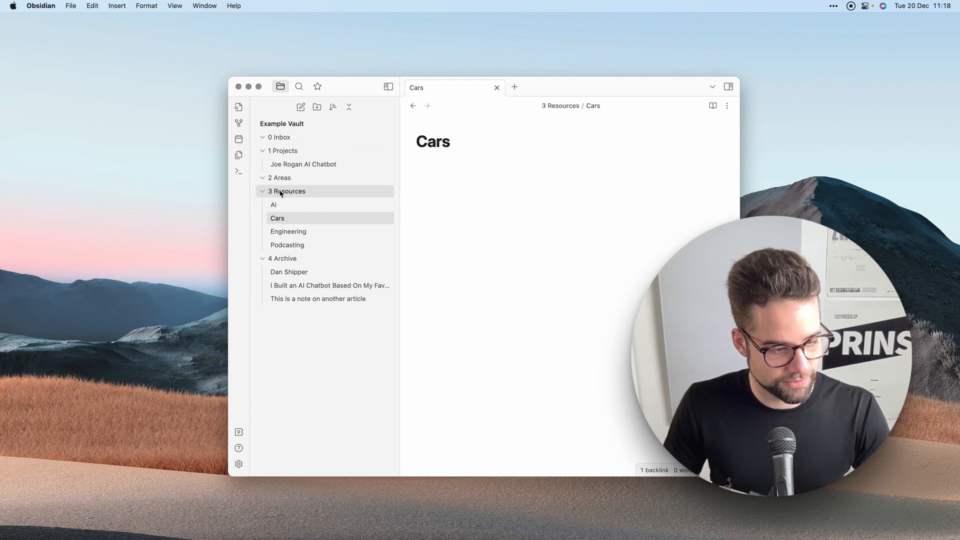
Step: Create a note named Relationships in the 2 Areas folder
right_click(285, 178)
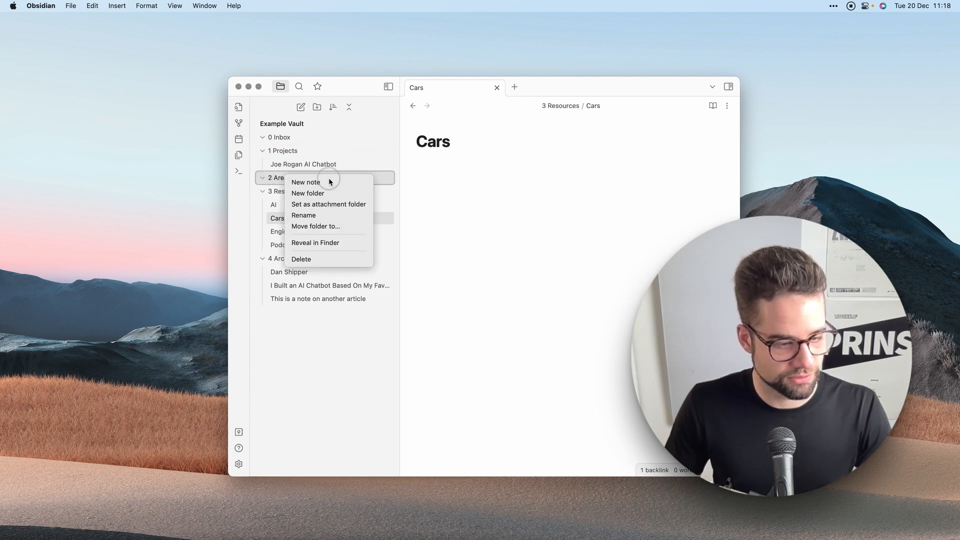
left_click(330, 182)
type("Relatio")
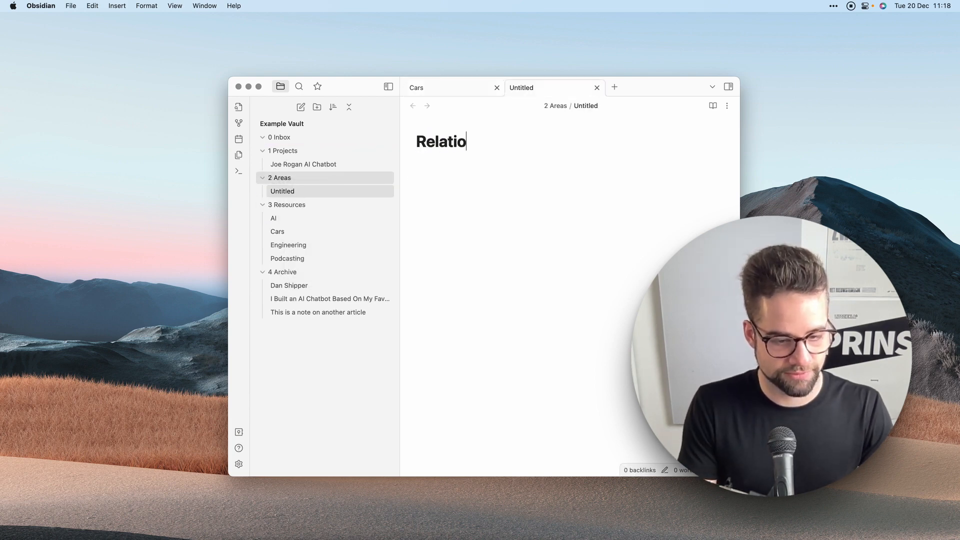
type("nships")
key("Return")
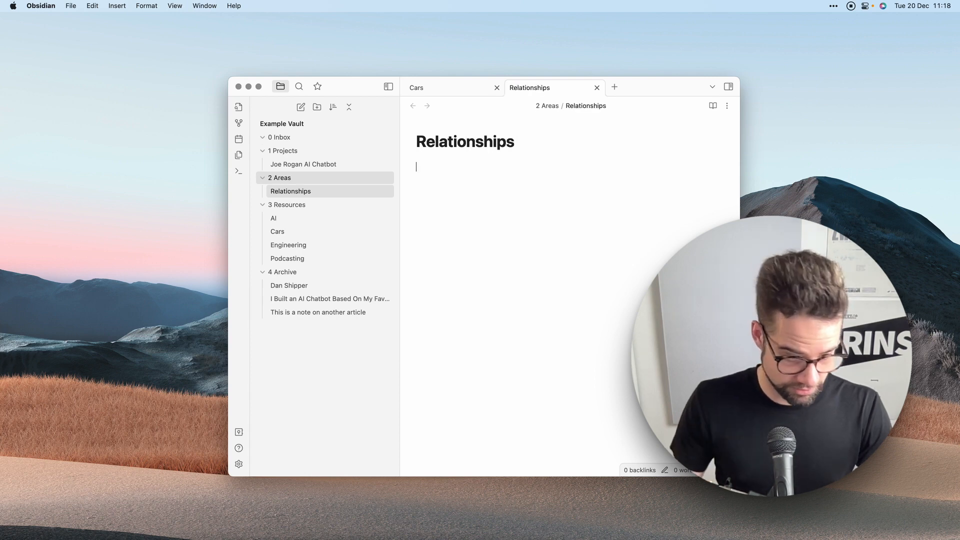
Step: Create a note named Finances in the 2 Areas folder and close both new area notes
right_click(301, 179)
left_click(324, 187)
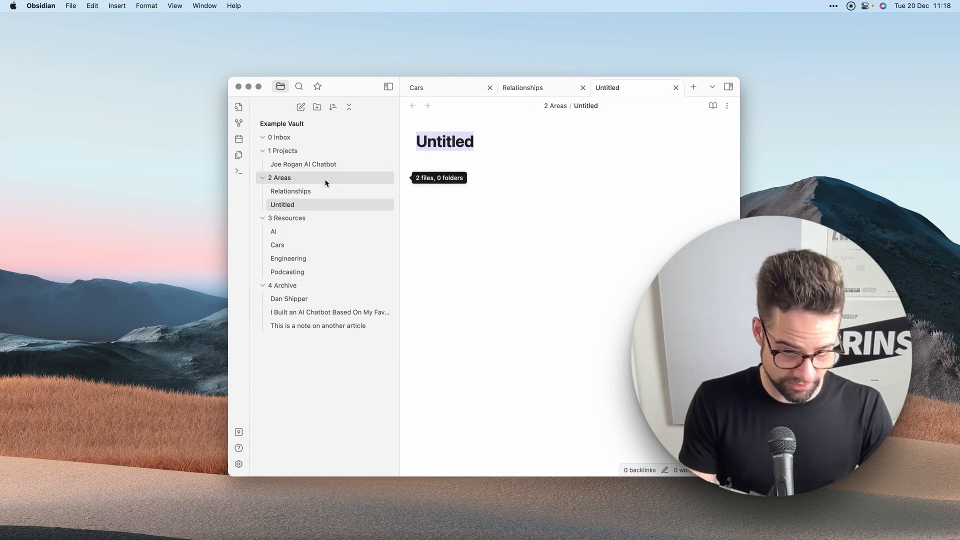
type("Finances")
key("Return")
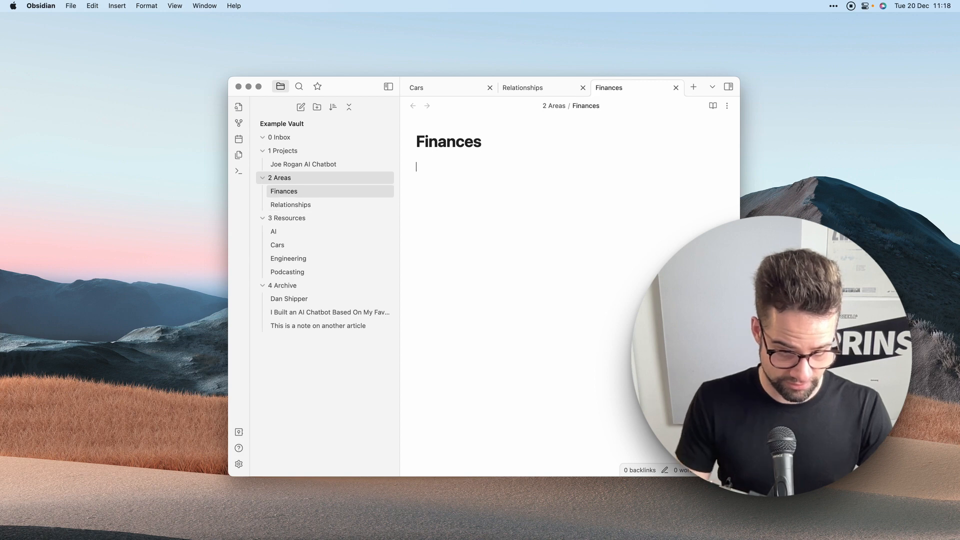
left_click(581, 88)
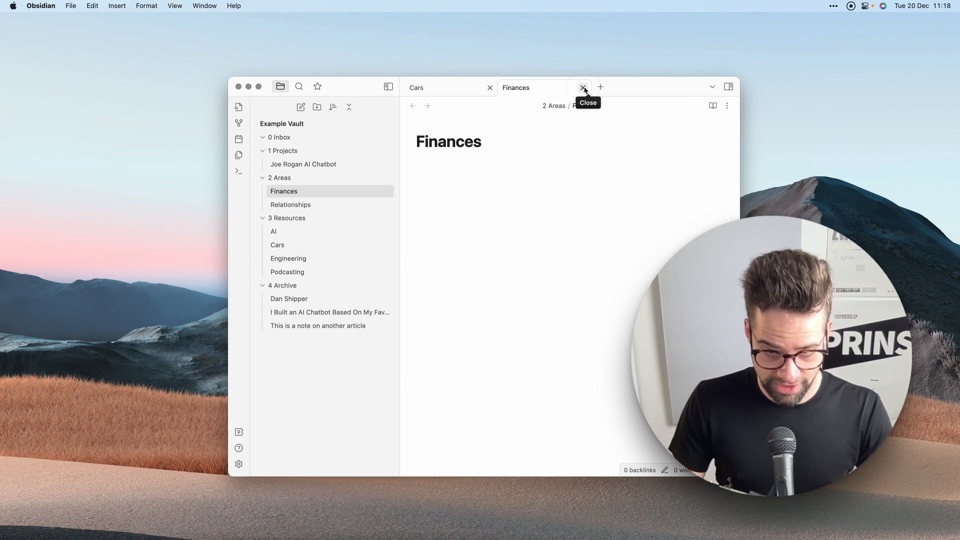
left_click(575, 88)
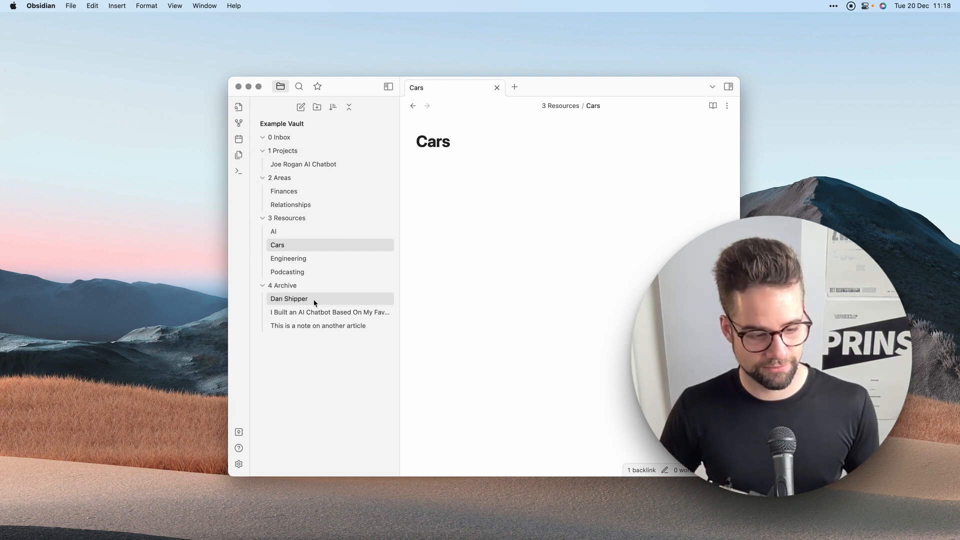
left_click(468, 277)
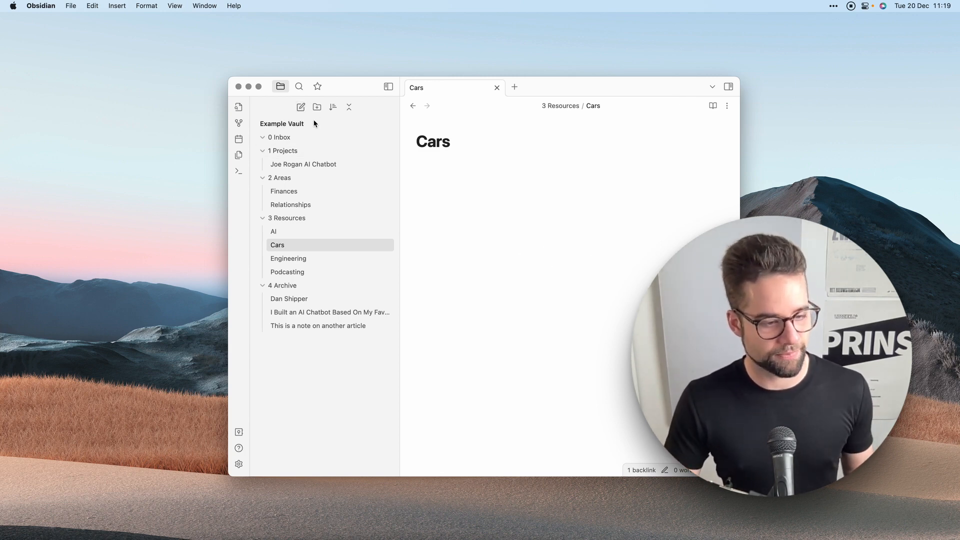
left_click(310, 137)
left_click(317, 107)
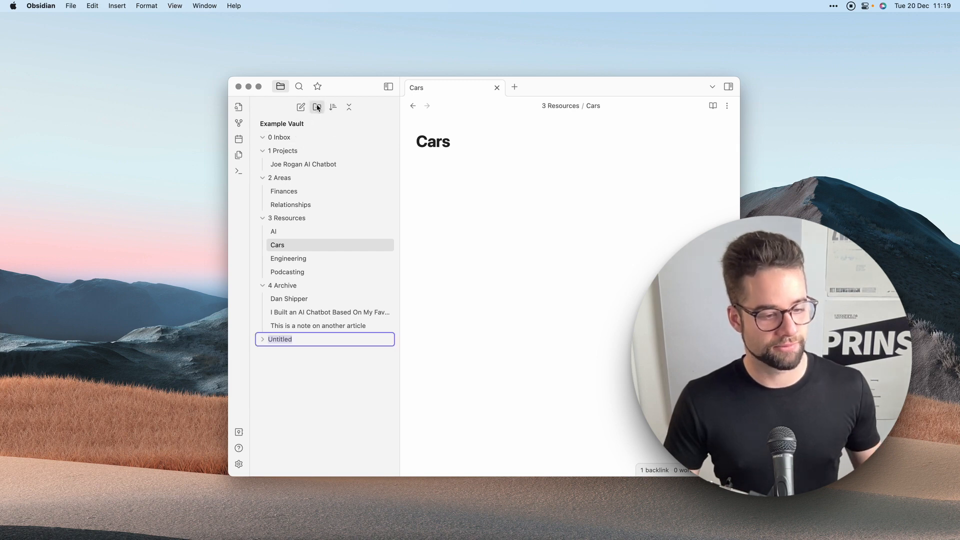
right_click(296, 346)
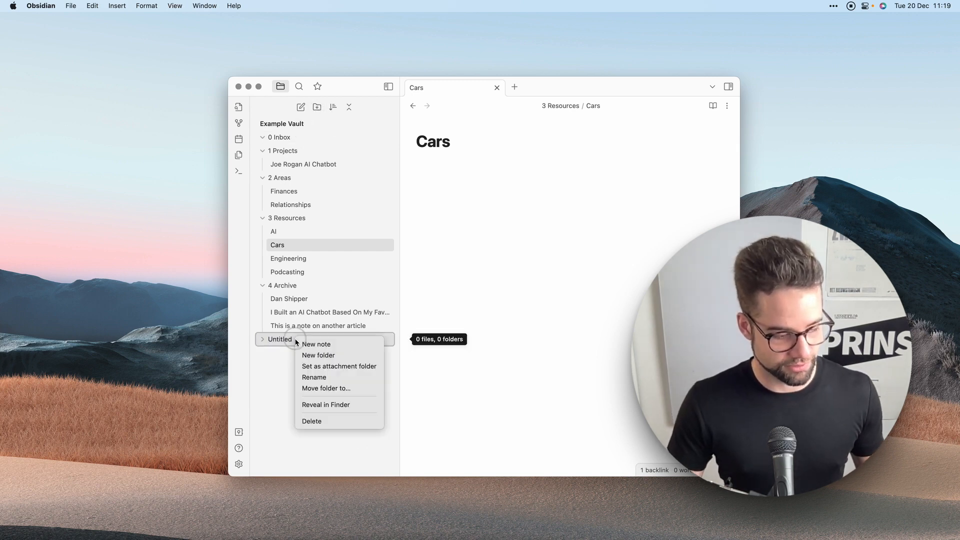
left_click(325, 420)
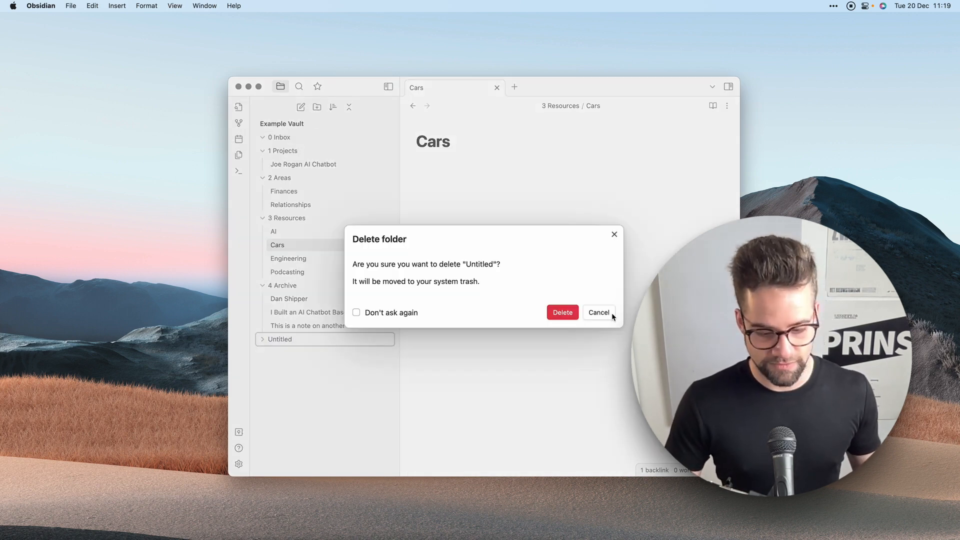
left_click(575, 316)
Step: Create a new note named PARA in the inbox
key("super+o")
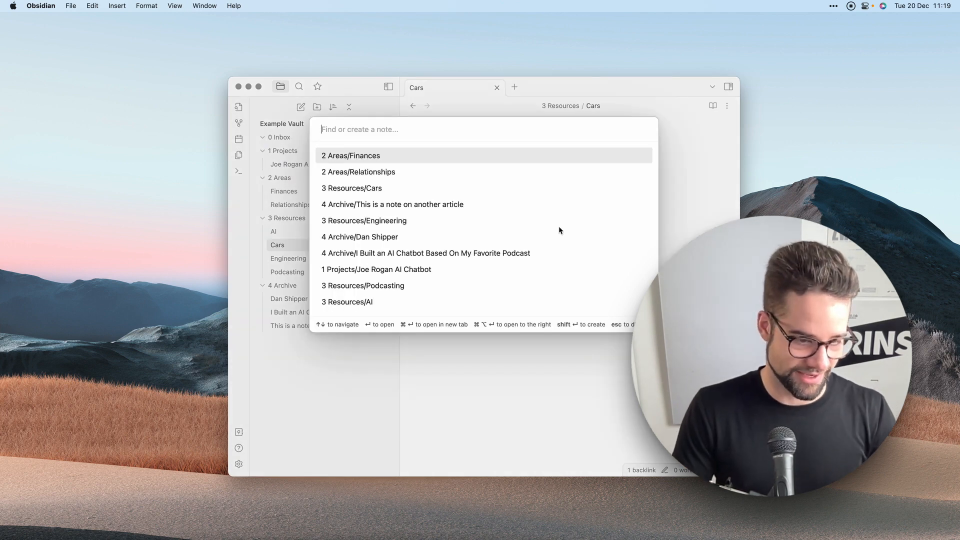
type("PARA")
key("Return")
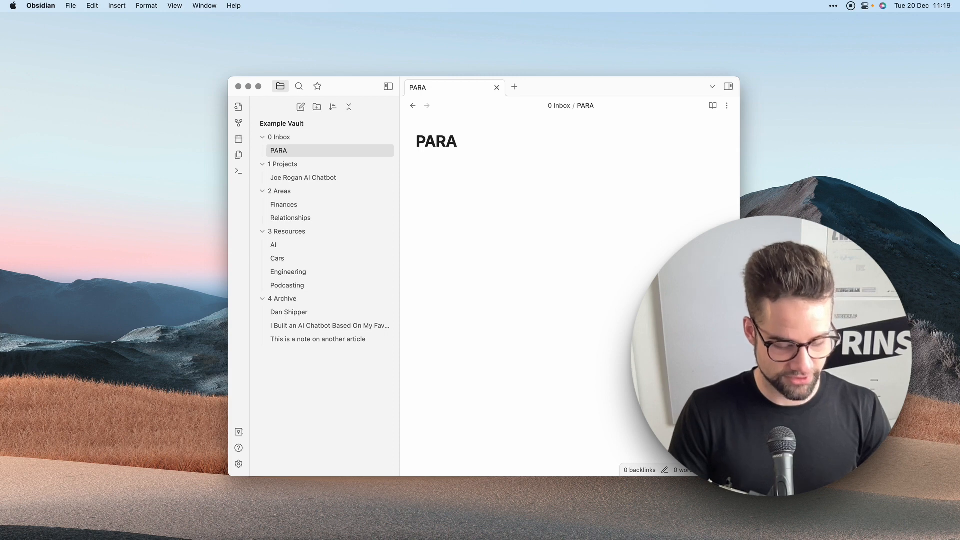
Step: Write "Way of organizing your files. You have four folders" in the PARA note, followed by bullets Projects, Areas, Resources and Archive
type("Way of ")
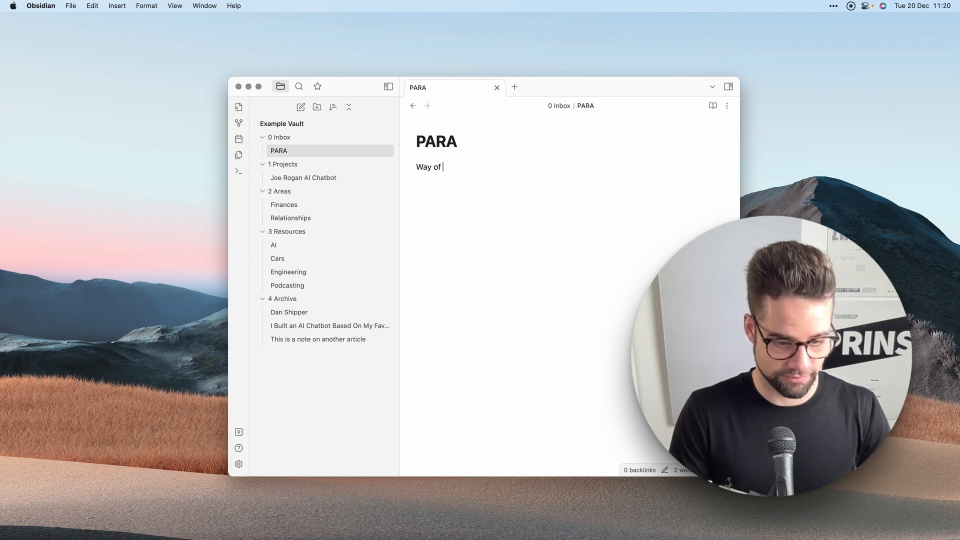
type("organizing your ")
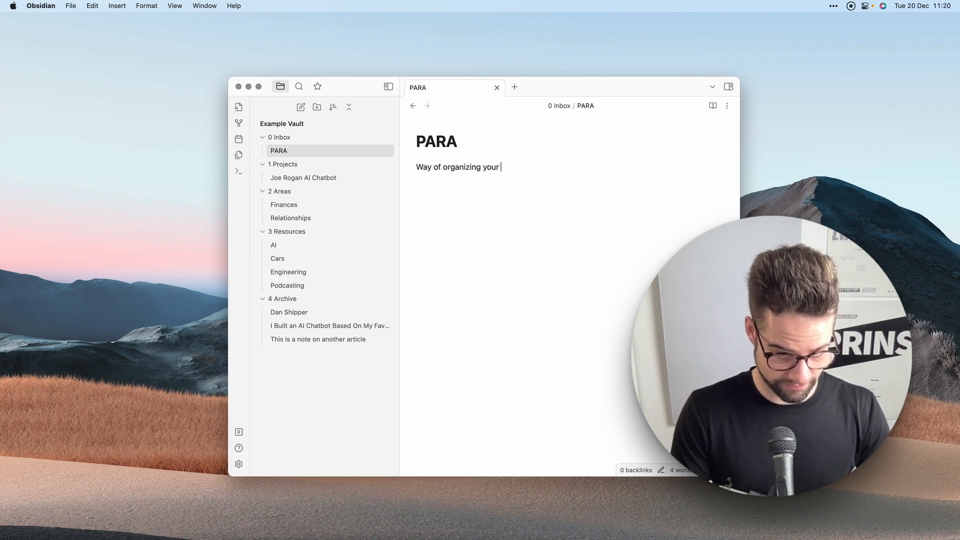
type("files. You ha")
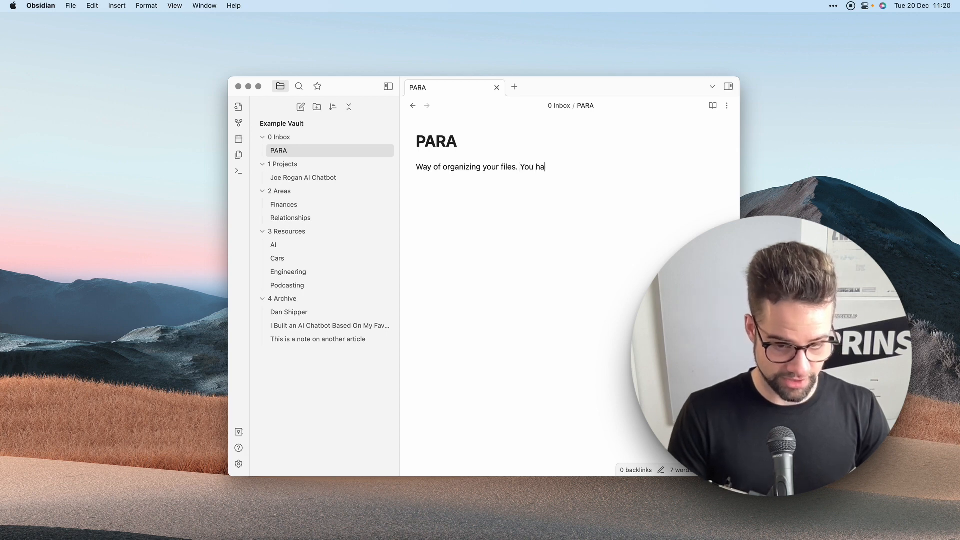
type("ve four folder")
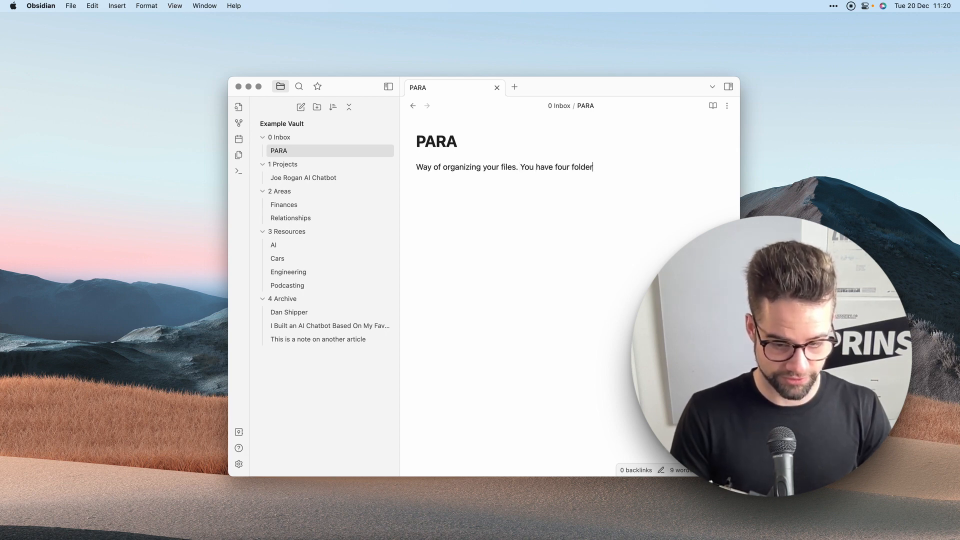
type("s  • Projects")
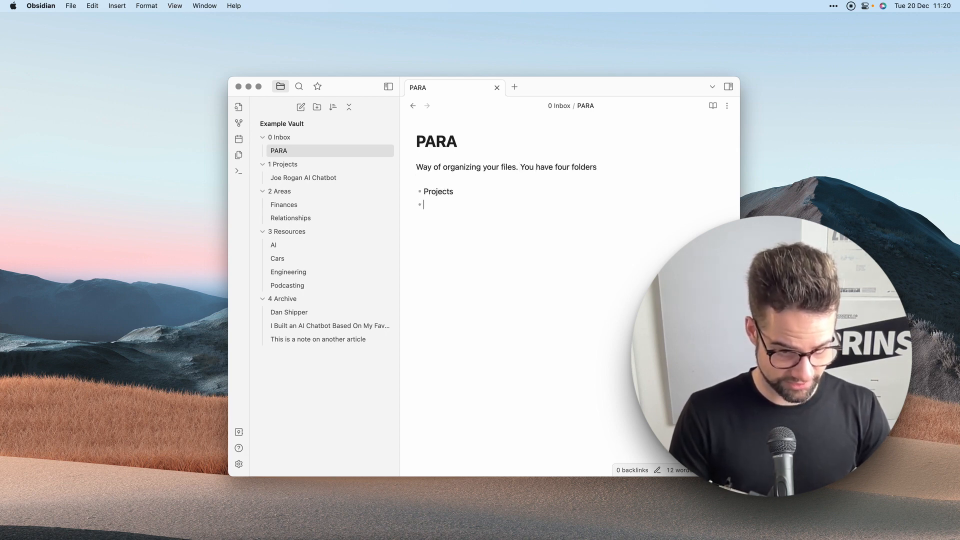
type(" • Areas • Resour")
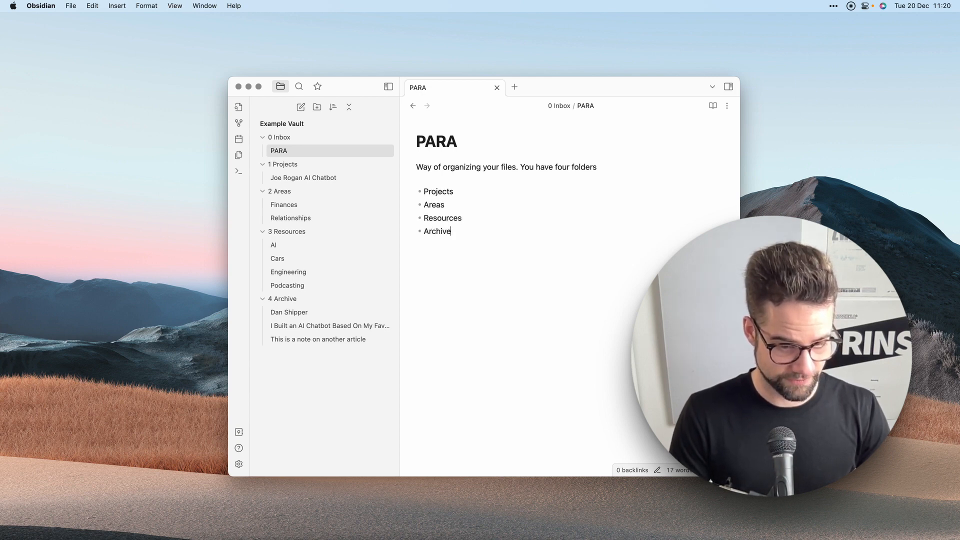
Step: Insert a tags line with #a/concept above the description in the PARA note
key("Return")
key("Return")
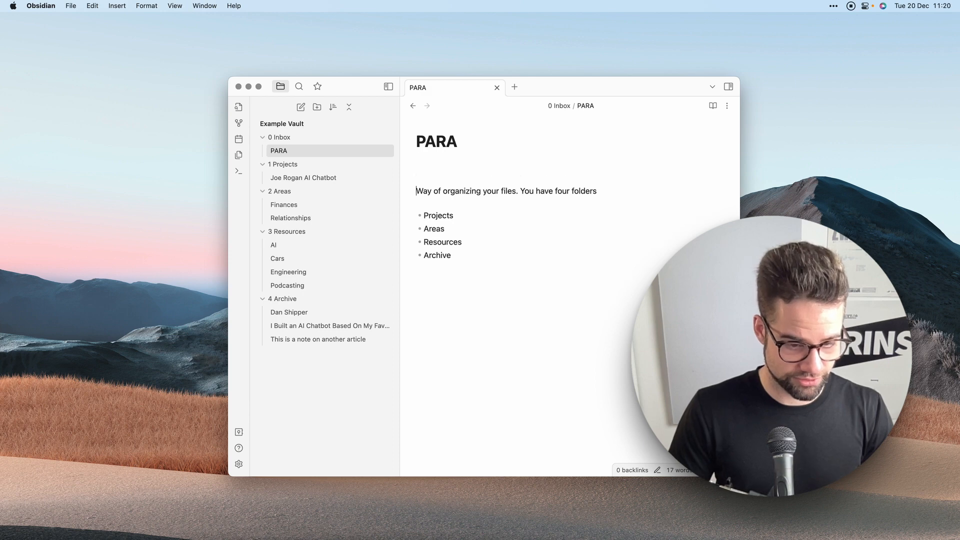
type("tags:: #")
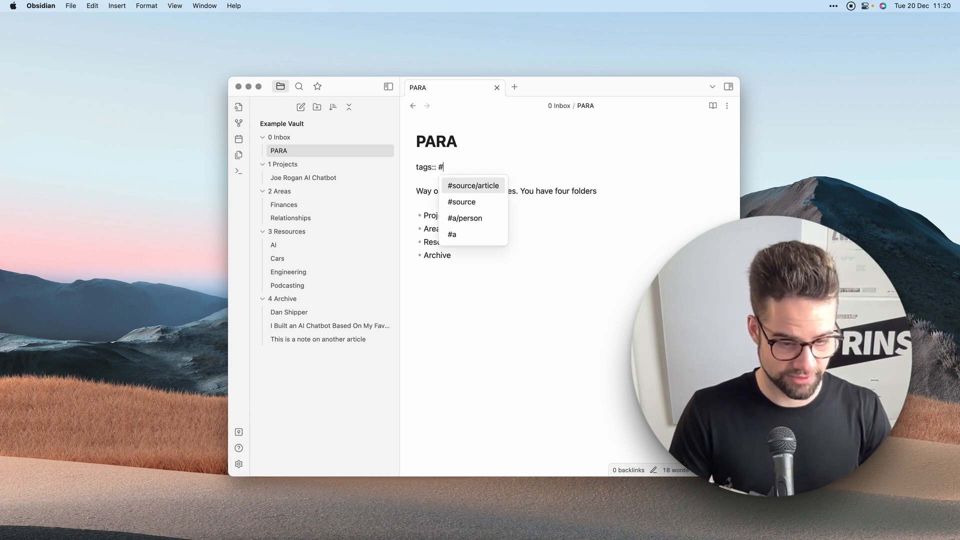
type("a/concept")
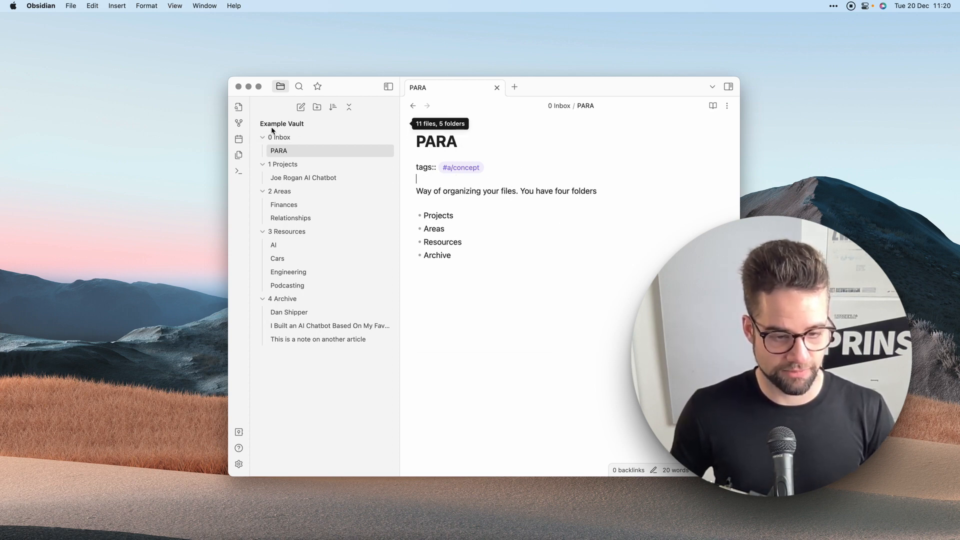
Step: Open the archived AI chatbot article note and turn the phrase "task bracketing" into an internal link
left_click(328, 327)
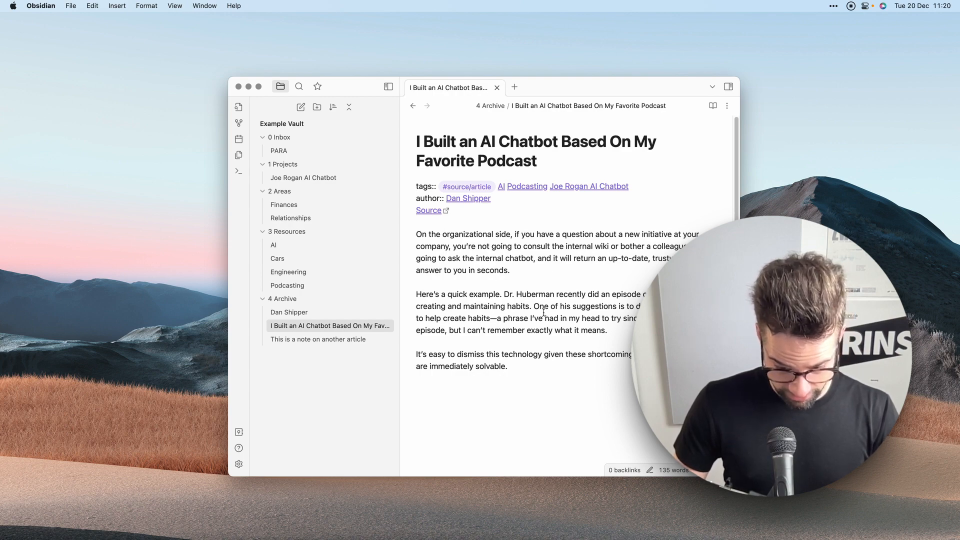
left_click_drag(534, 306, 644, 307)
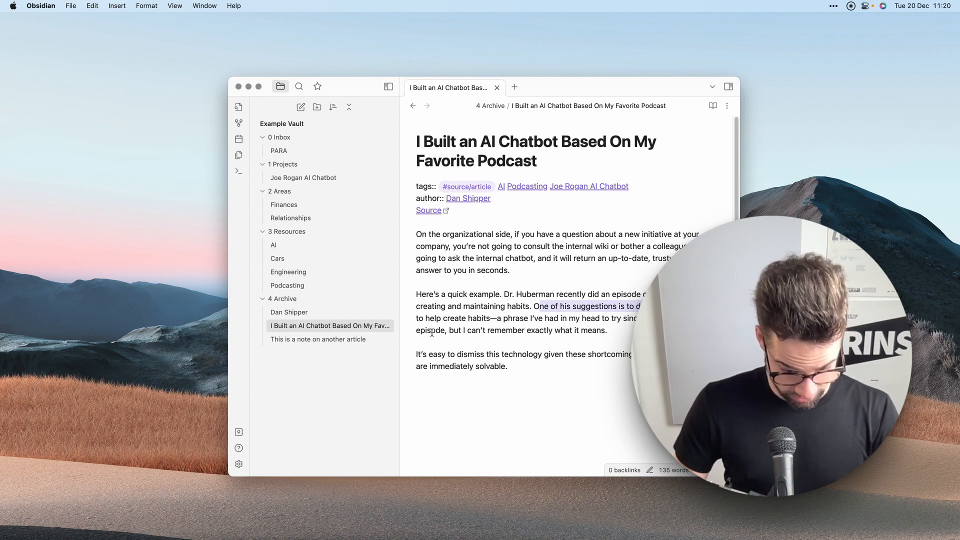
left_click(621, 327)
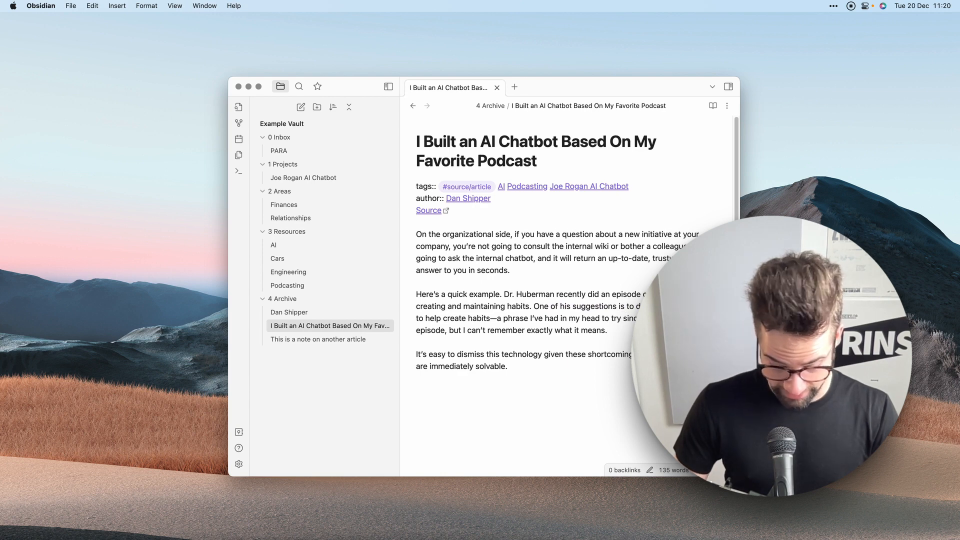
type("[[")
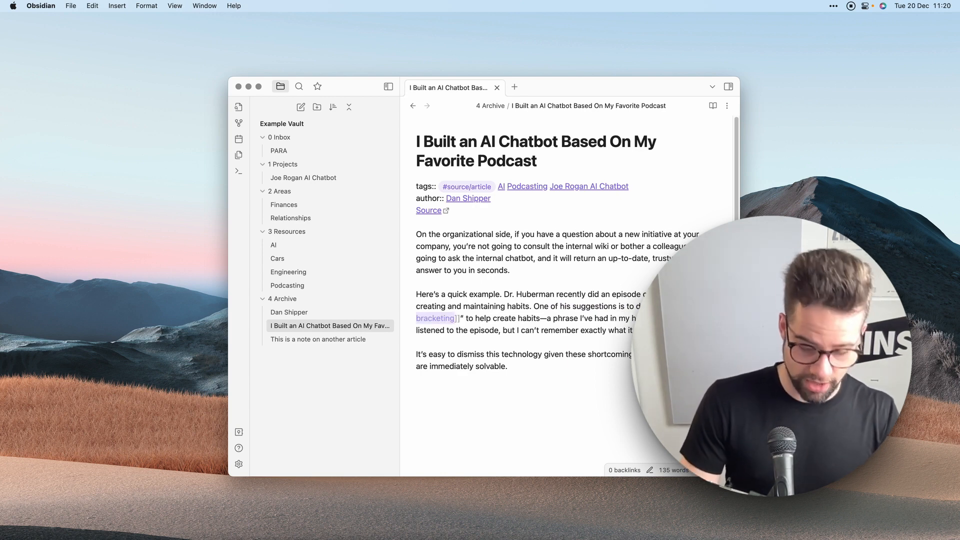
left_click(608, 330)
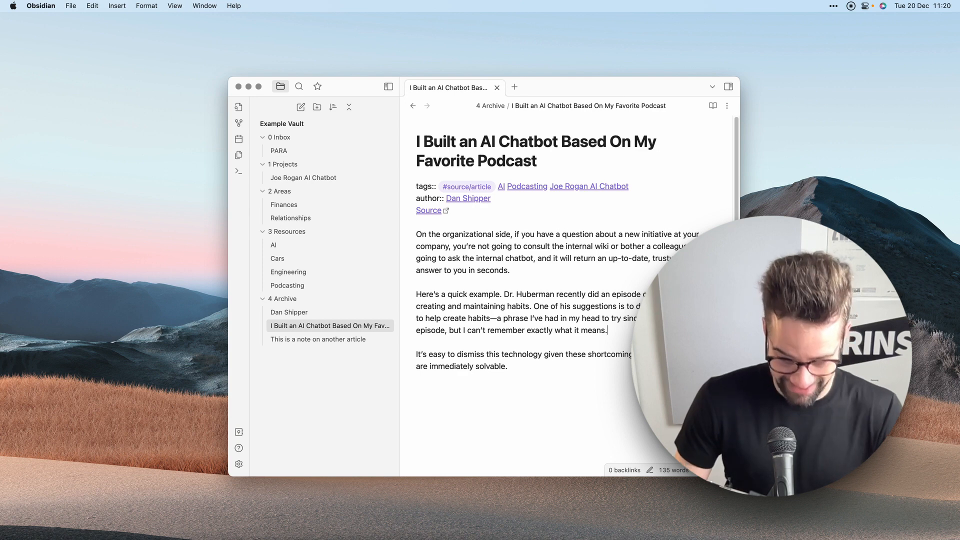
mouse_move(672, 306)
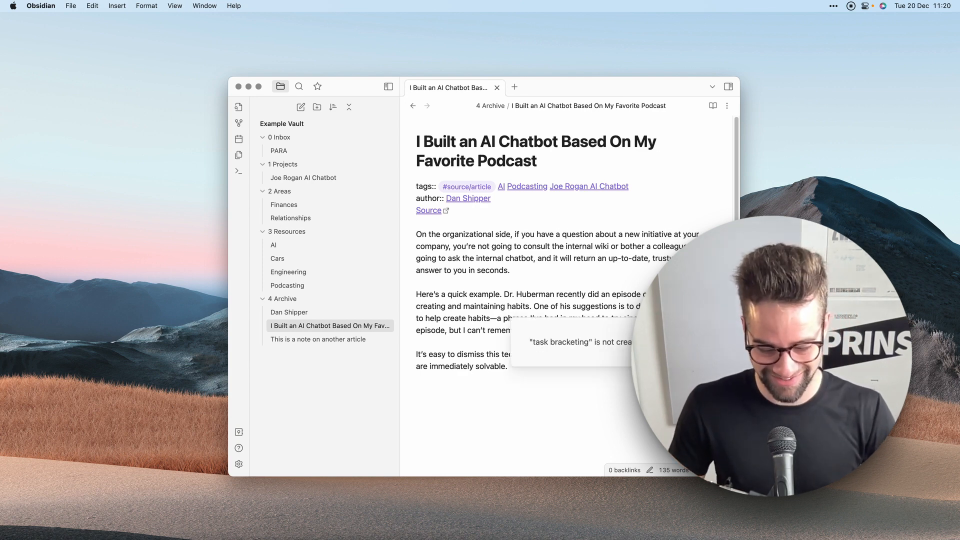
Step: Create the task bracketing note from its link in the article and give it a tags line with #a/concept and a link to AI
left_click(673, 306)
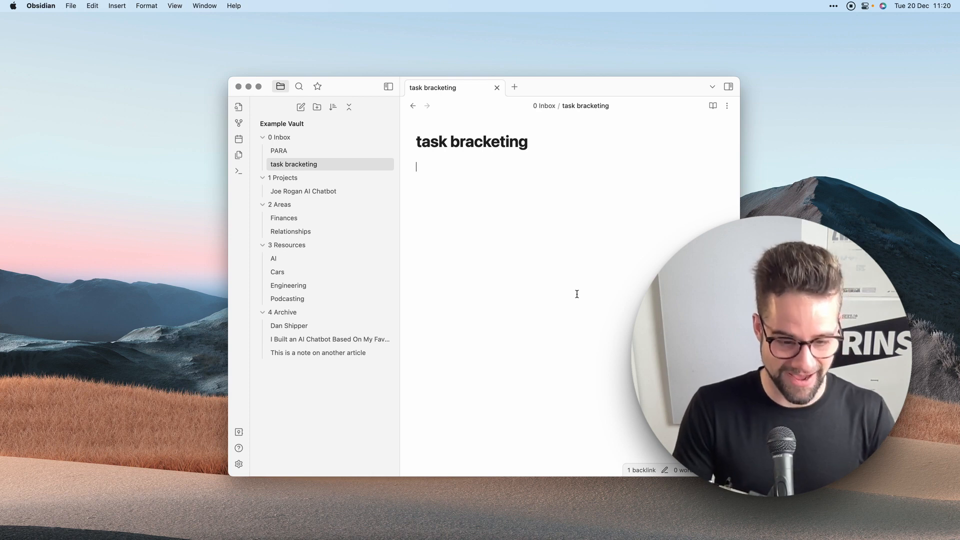
type("tags:: #a")
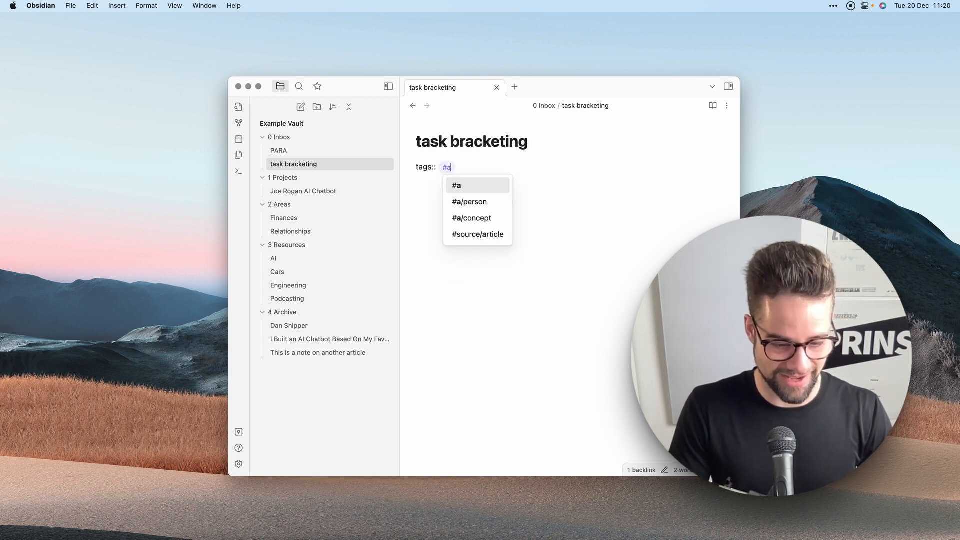
type("/concept [[AI")
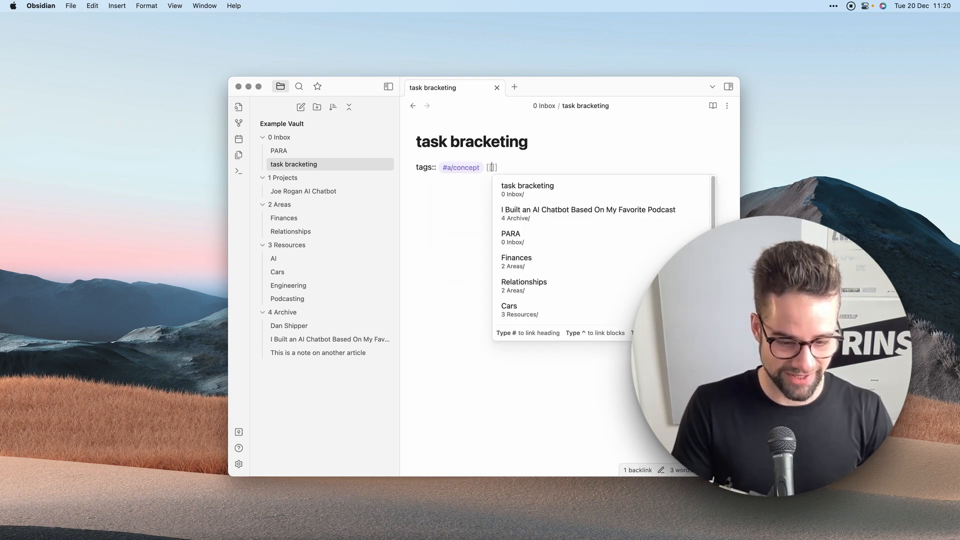
key("Return")
key("Return")
key("Return")
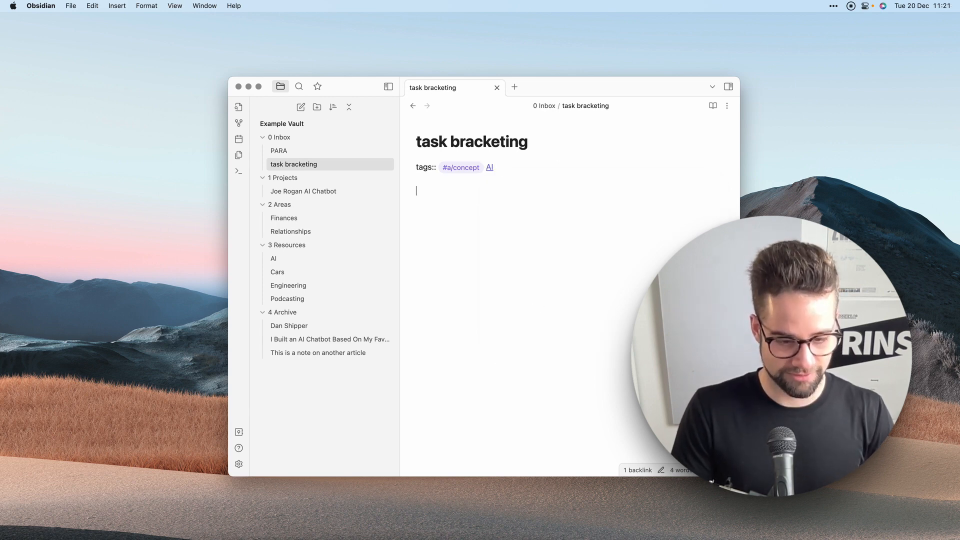
Step: Write the description "Putting tasks between brackets." below the tags line of the task bracketing note
type("Putting tasks")
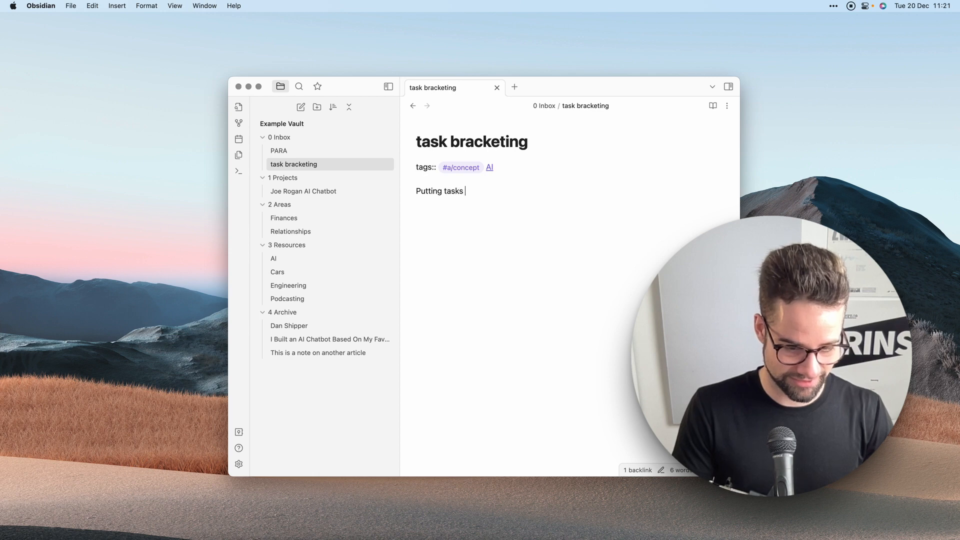
type(" betweee")
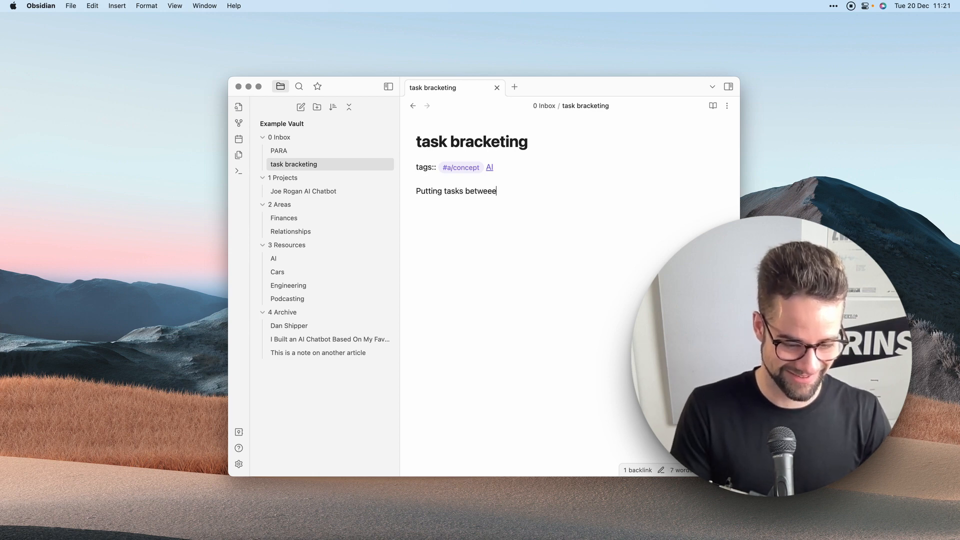
key("BackSpace")
type("n brackets.")
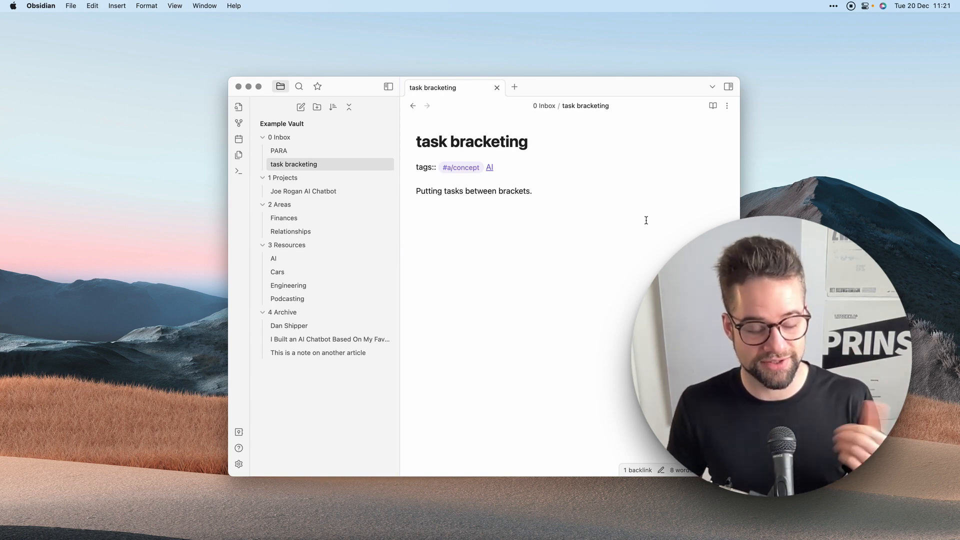
Step: Create a new note named "With evergreen notes, you insight accumulates"
key("super+o")
type("Wit")
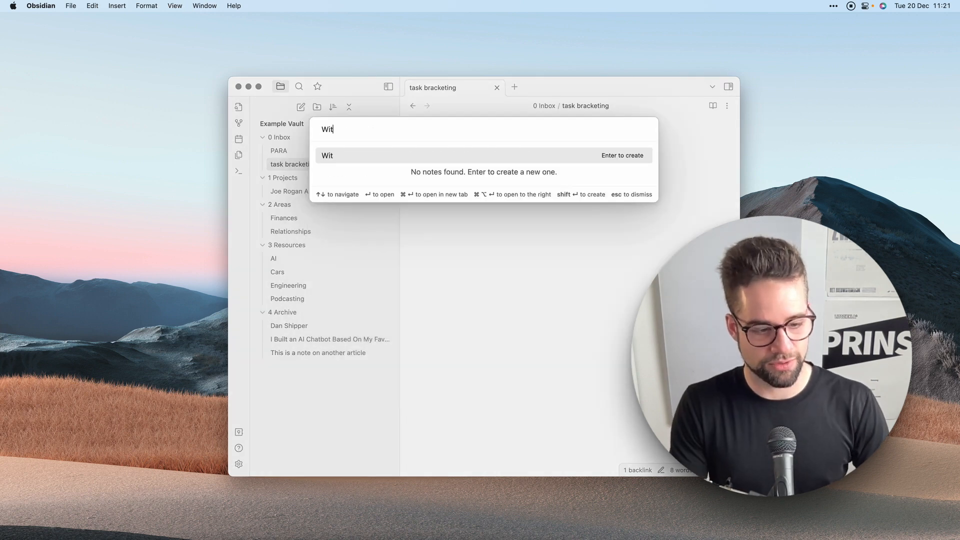
type("h evergreen")
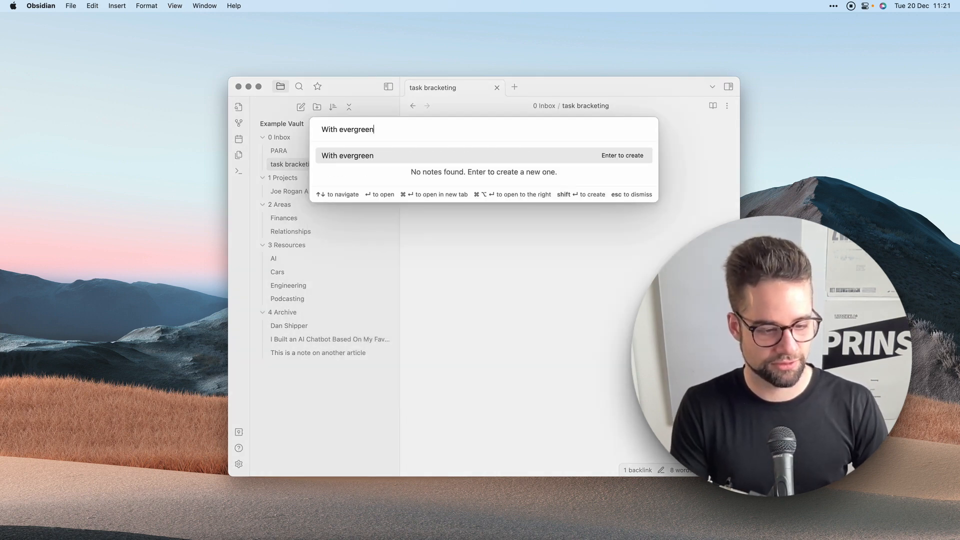
type(" notes, y")
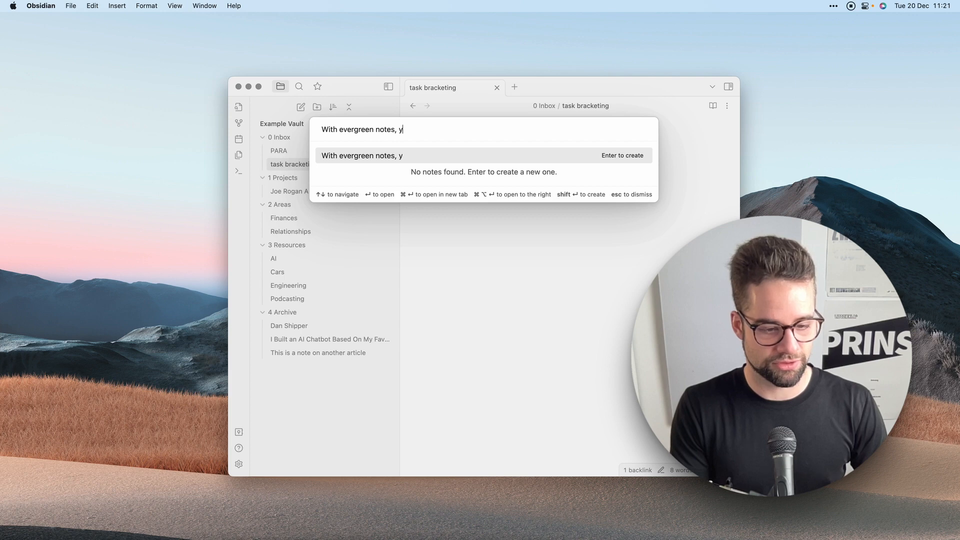
type("ou insight accu")
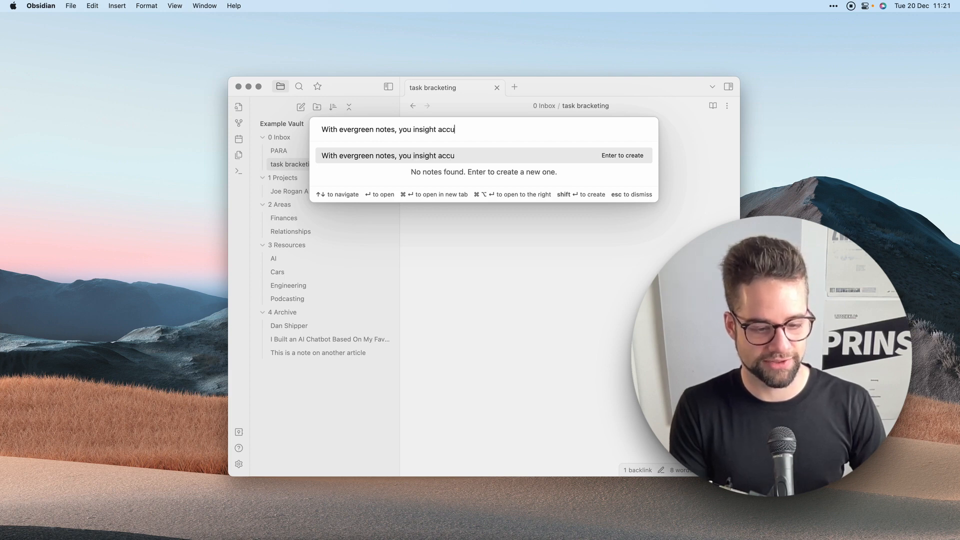
type("mulates")
key("Return")
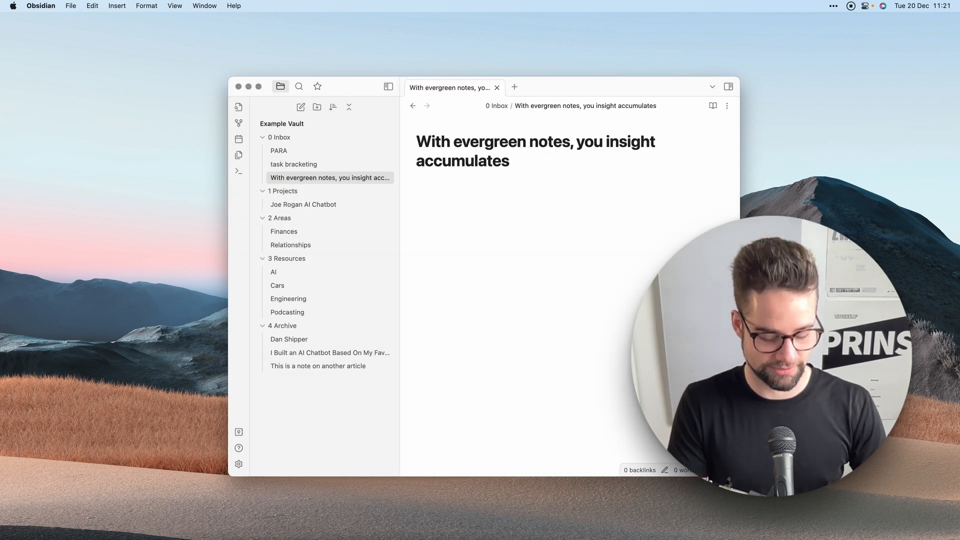
Step: Write an internal link to Evergreen Note in the body of the new evergreen notes statement
type("[[Evetgre")
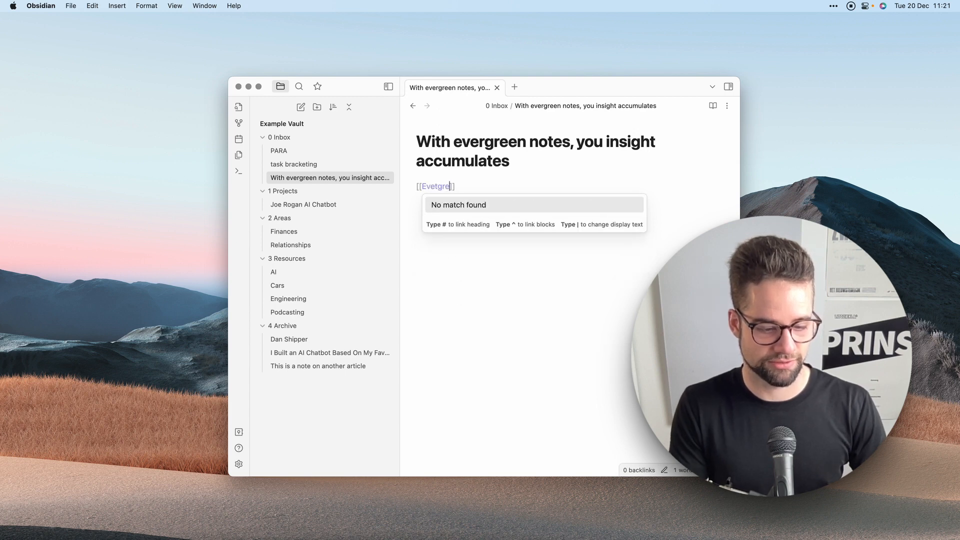
key("BackSpace")
key("BackSpace")
key("BackSpace")
type("rgreen Note")
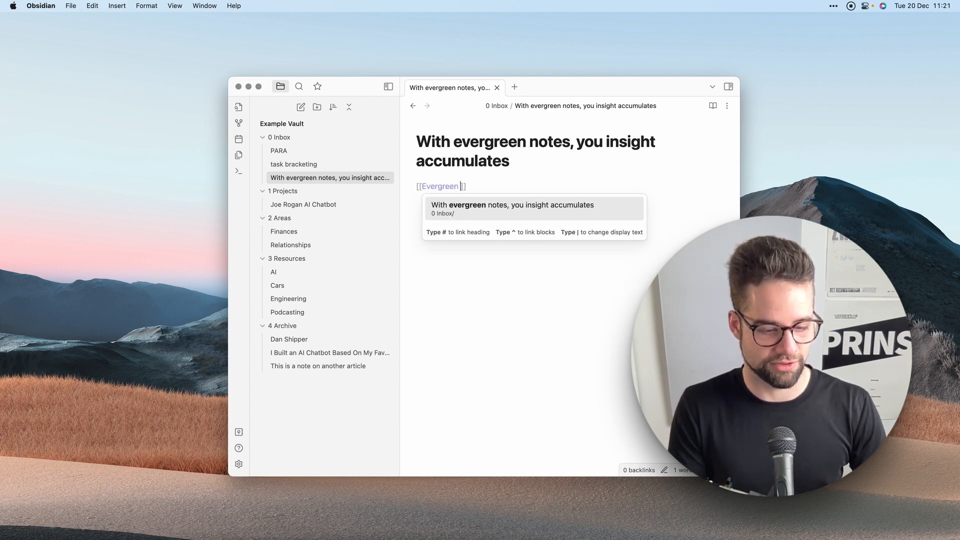
key("Escape")
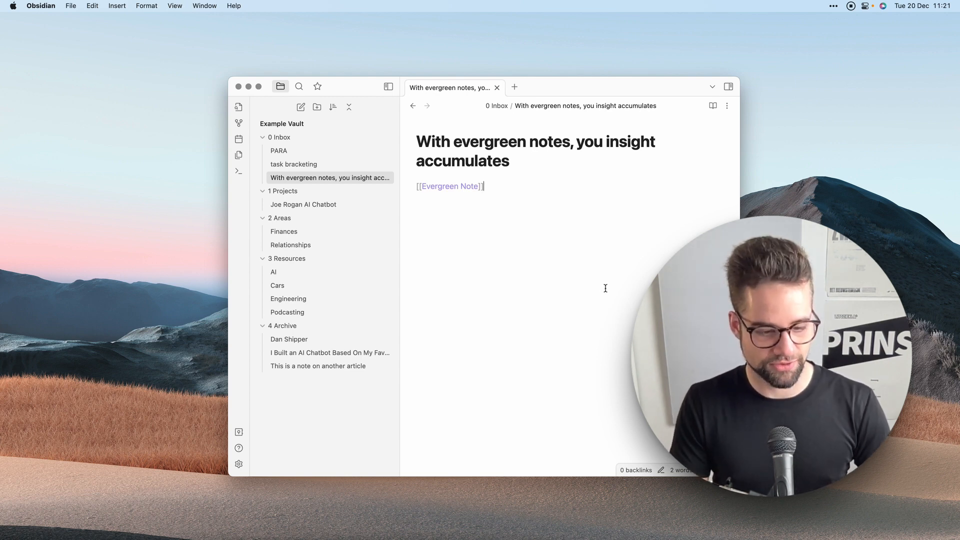
Step: Insert a tags line with #a/statement above the Evergreen Note link, separated by a blank line
key("super+Left")
key("Return")
key("Return")
key("Up")
key("Up")
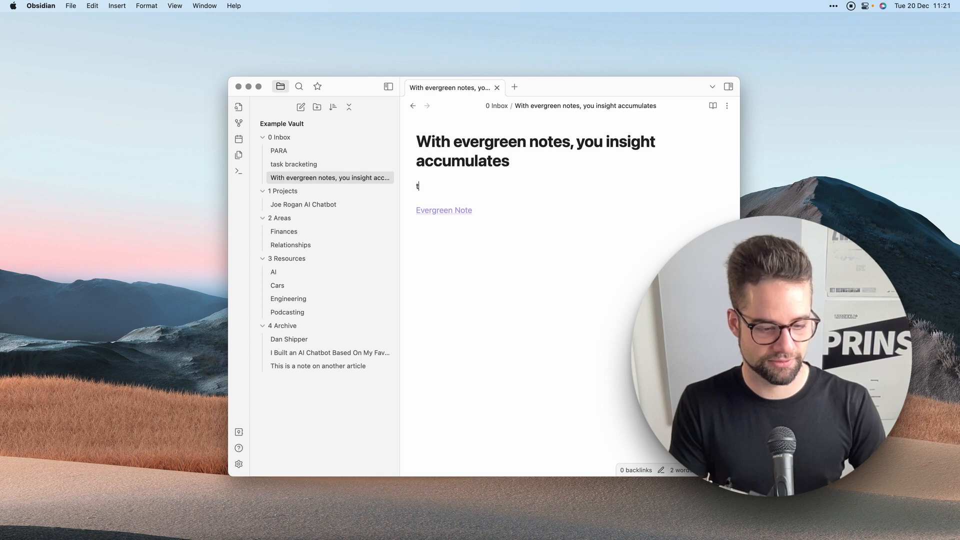
type("tags:: #a/state")
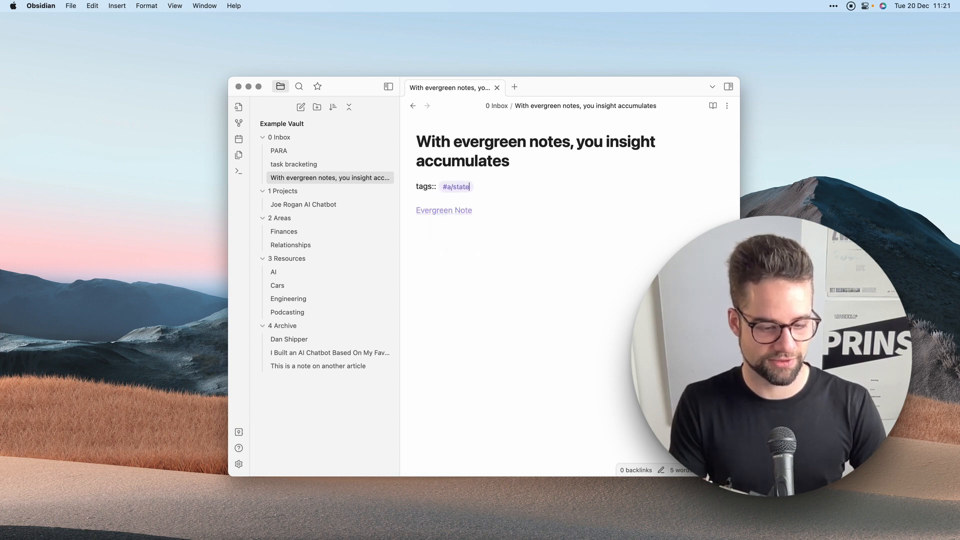
type("ment")
left_click(617, 310)
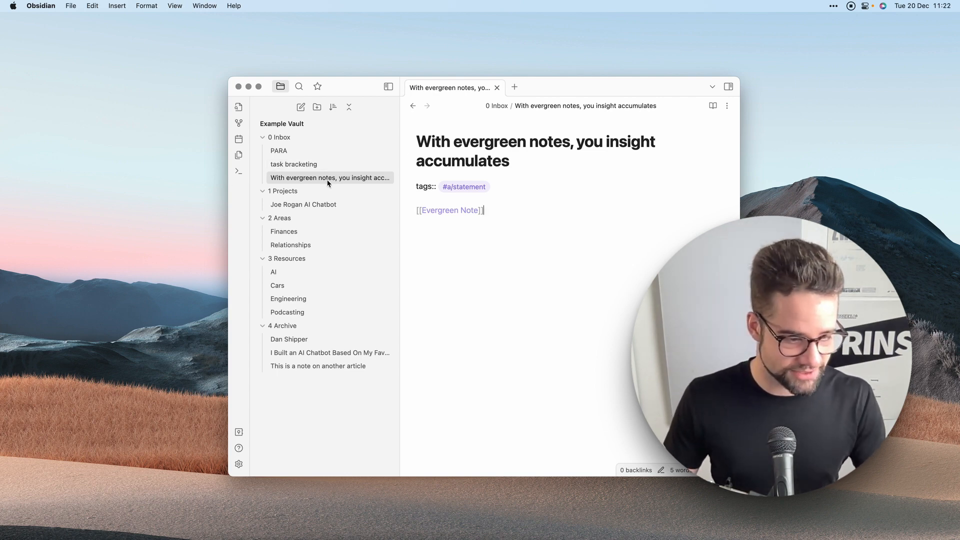
Step: Move the PARA, task bracketing and evergreen notes statement notes from the inbox into the 4 Archive folder
left_click(330, 161)
left_click(311, 151)
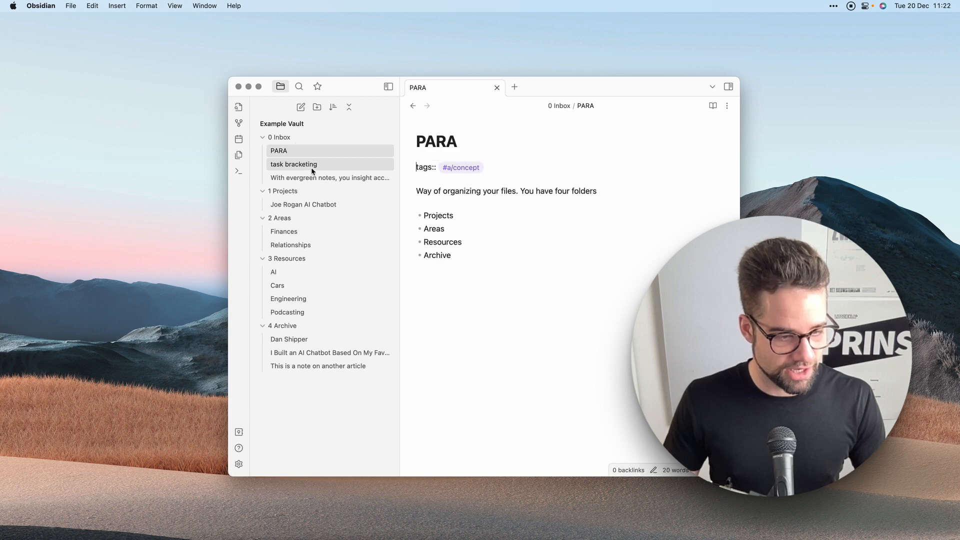
left_click(330, 178, "shift")
left_click_drag(274, 163, 285, 326)
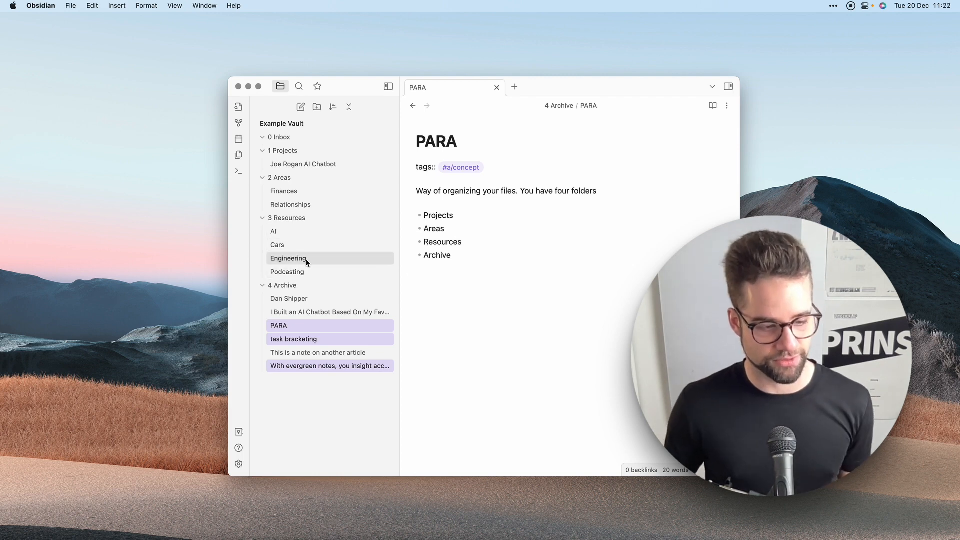
left_click(559, 388)
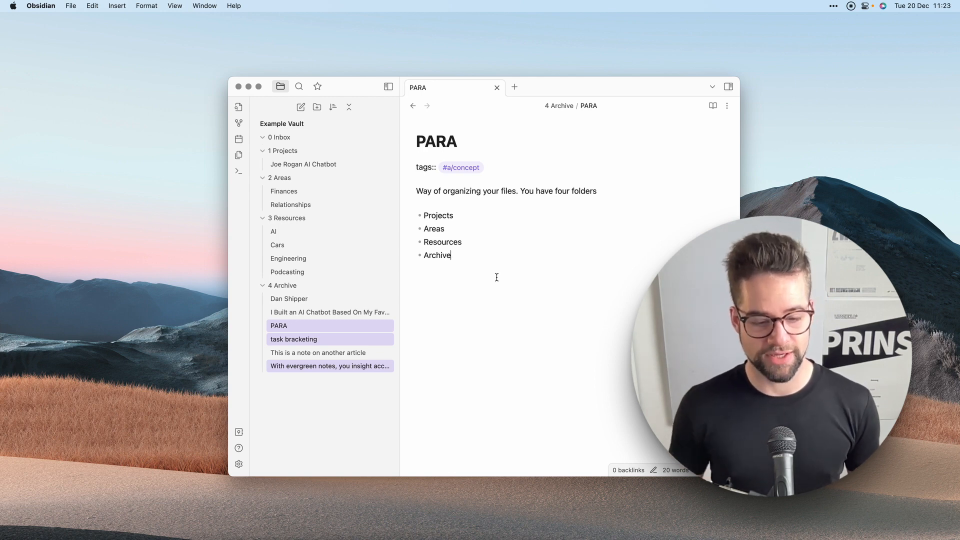
Step: Follow the AI link in the chatbot article's tags and examine the AI note's linked mentions with the results collapsed
left_click(328, 312)
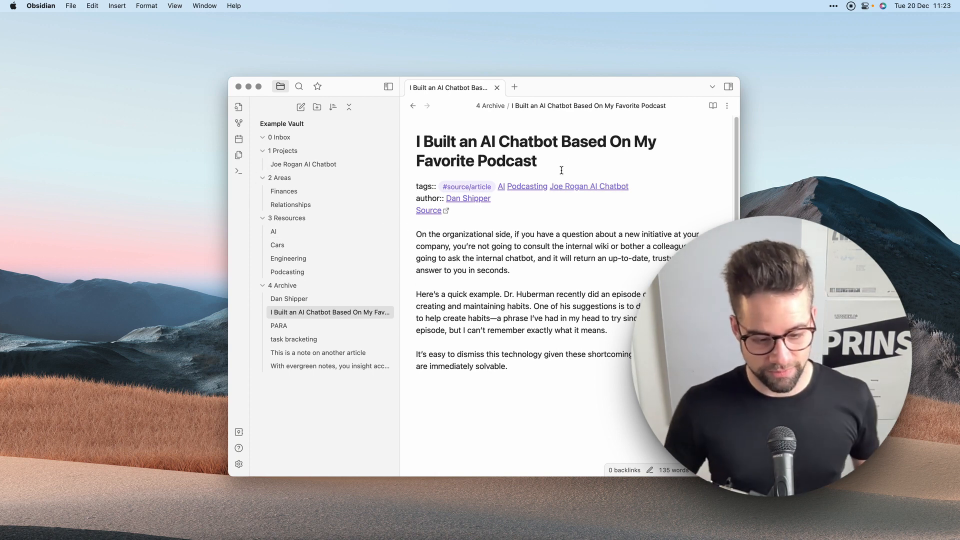
left_click(502, 188)
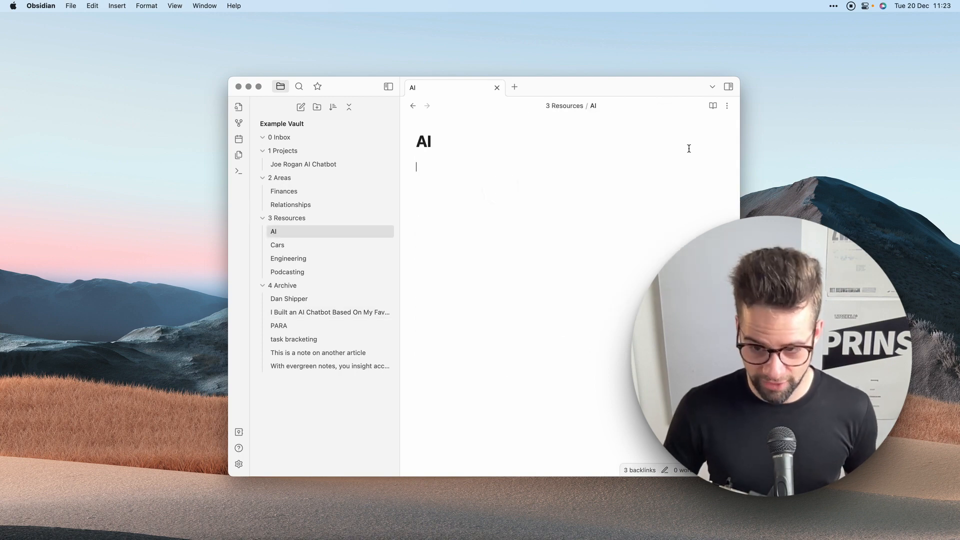
left_click(730, 88)
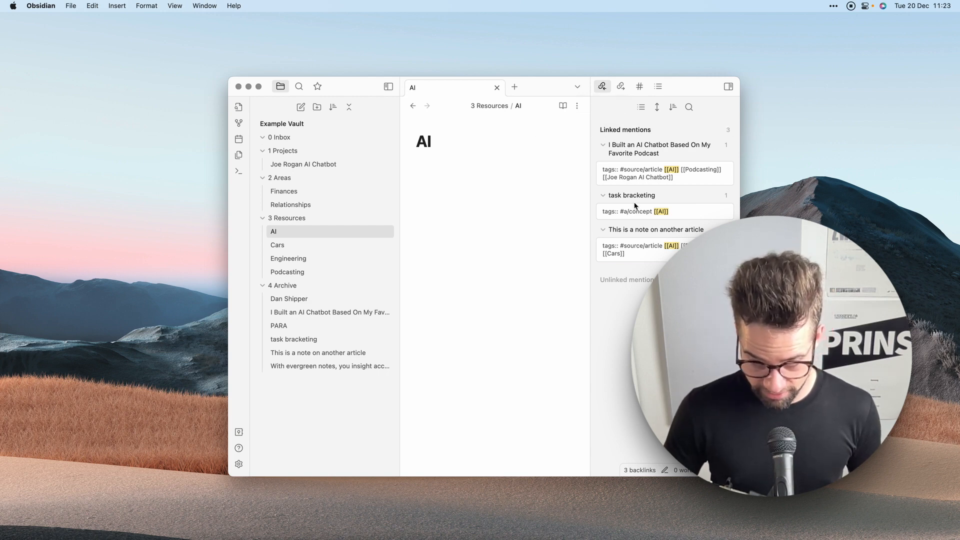
left_click(645, 112)
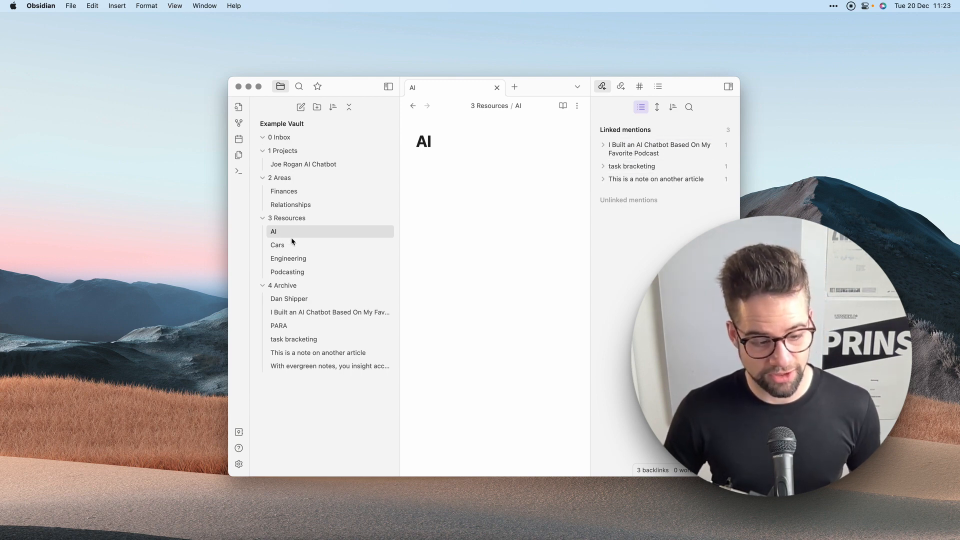
left_click(633, 153)
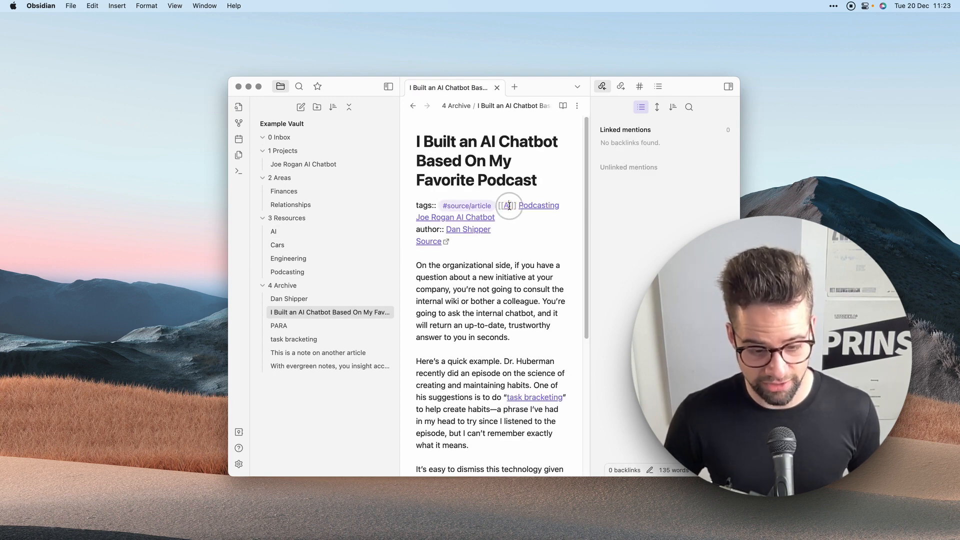
left_click(287, 236)
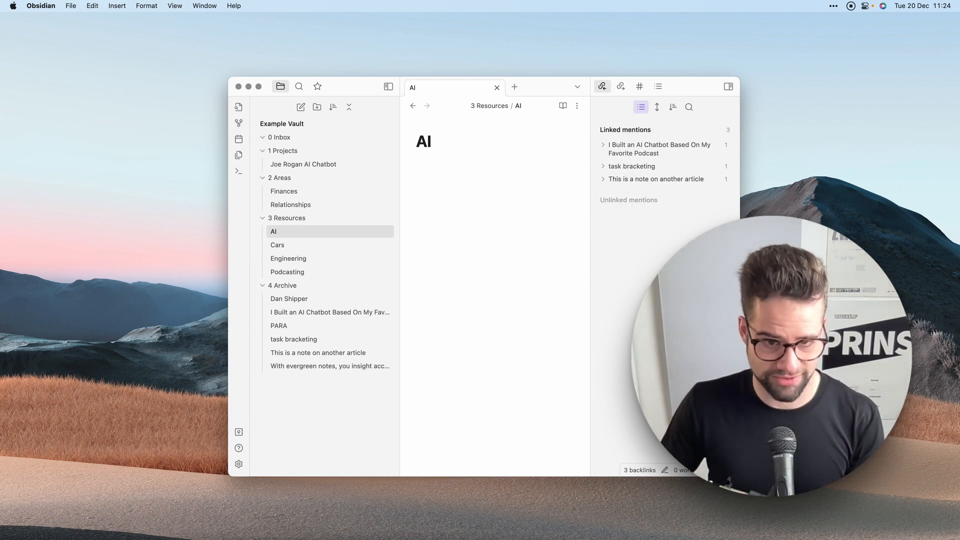
Step: Add a second-level heading Concepts to the AI note with a bullet linking to the task bracketing note
left_click(463, 266)
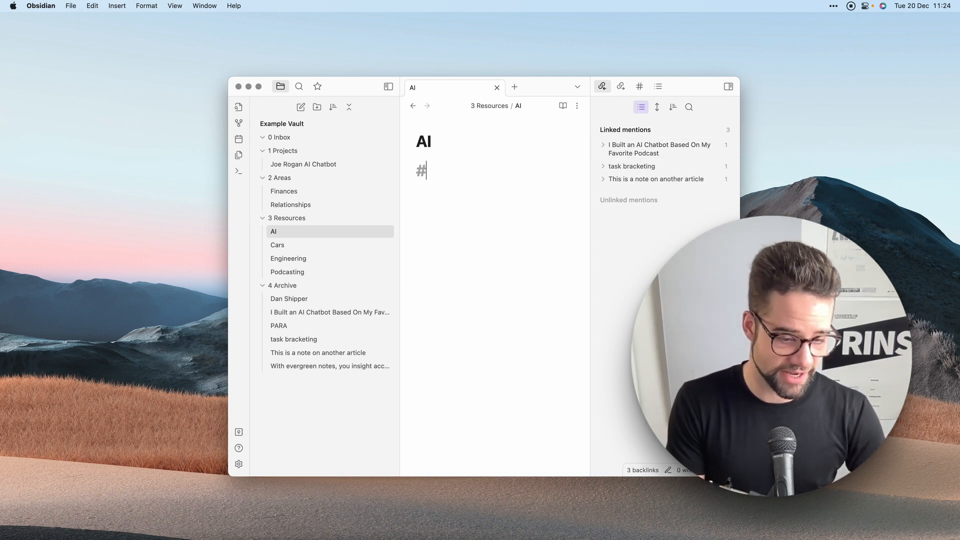
key("BackSpace")
type("# ")
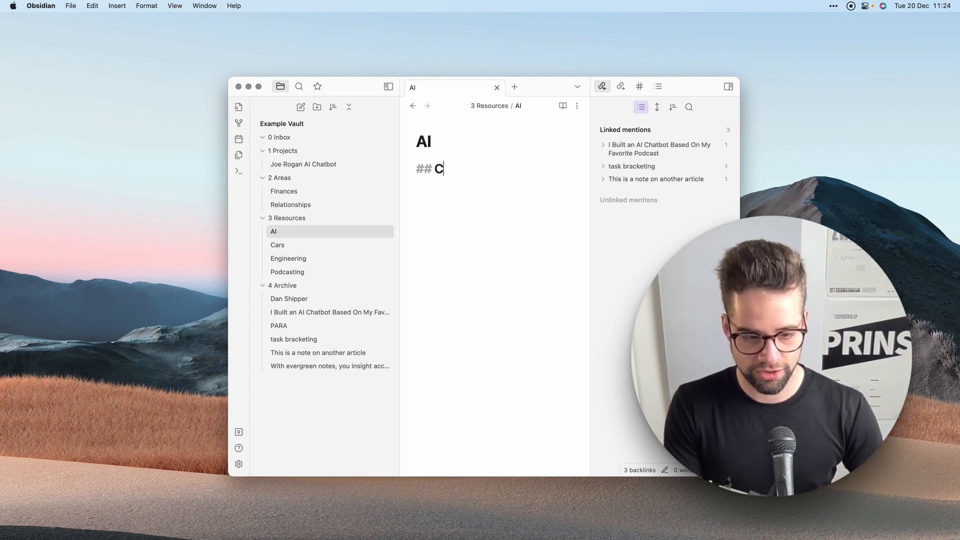
type("Concepts")
key("Return")
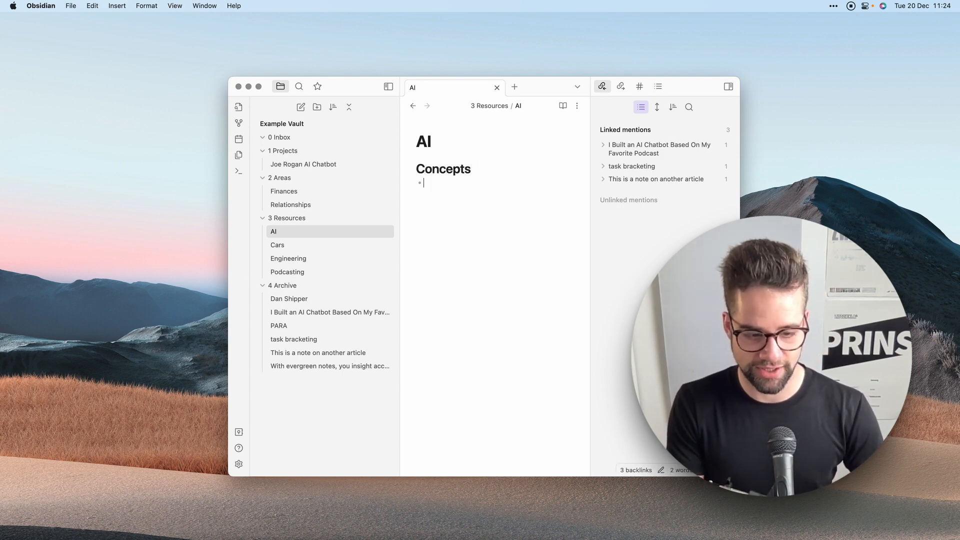
type("[[")
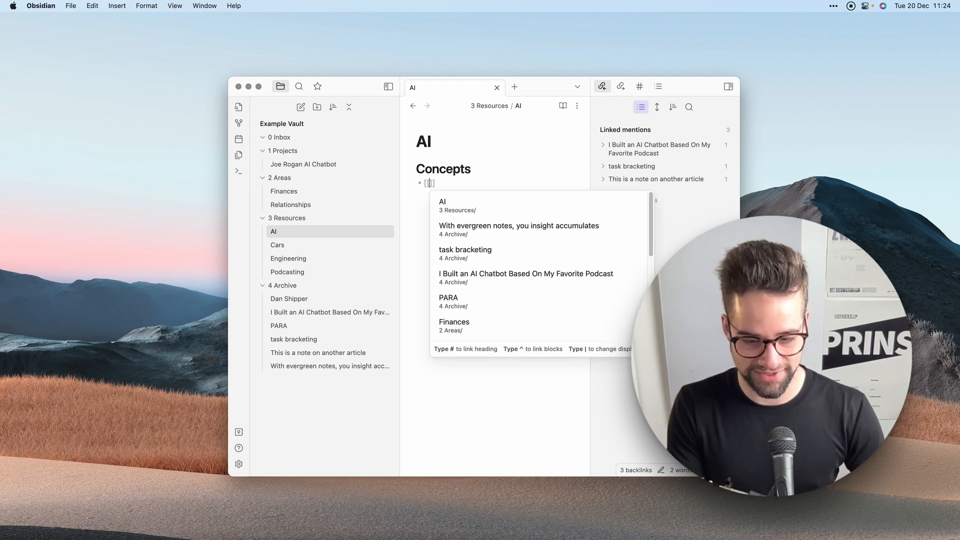
type("task")
key("Return")
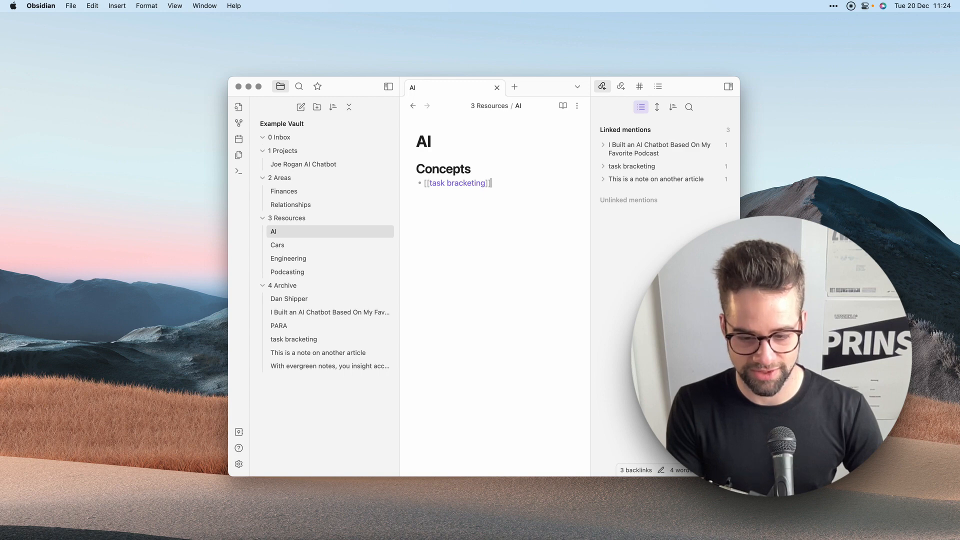
Step: Add an Articles heading below the concepts with a bullet linking to "I Built an AI Chatbot Based On My Favorite Podcast"
key("Return")
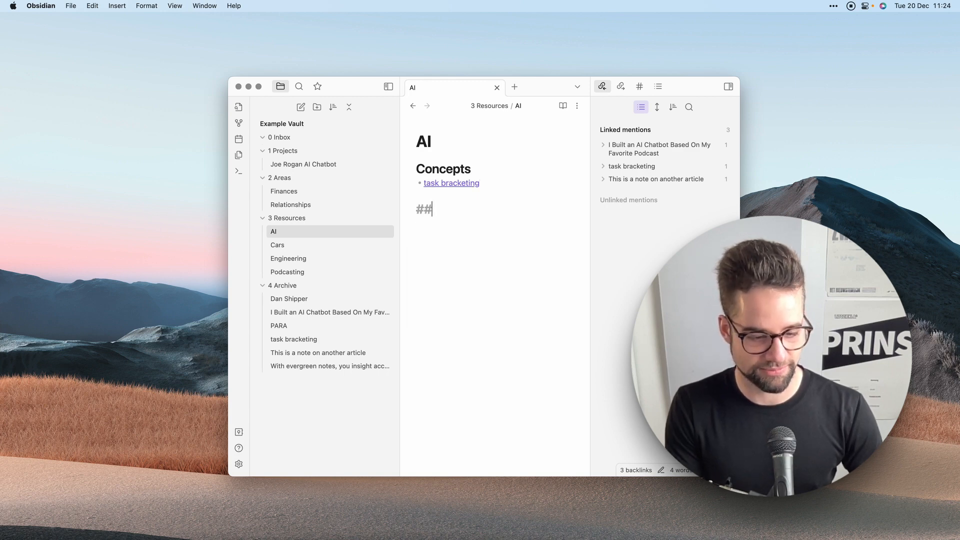
type("## Articles")
key("Return")
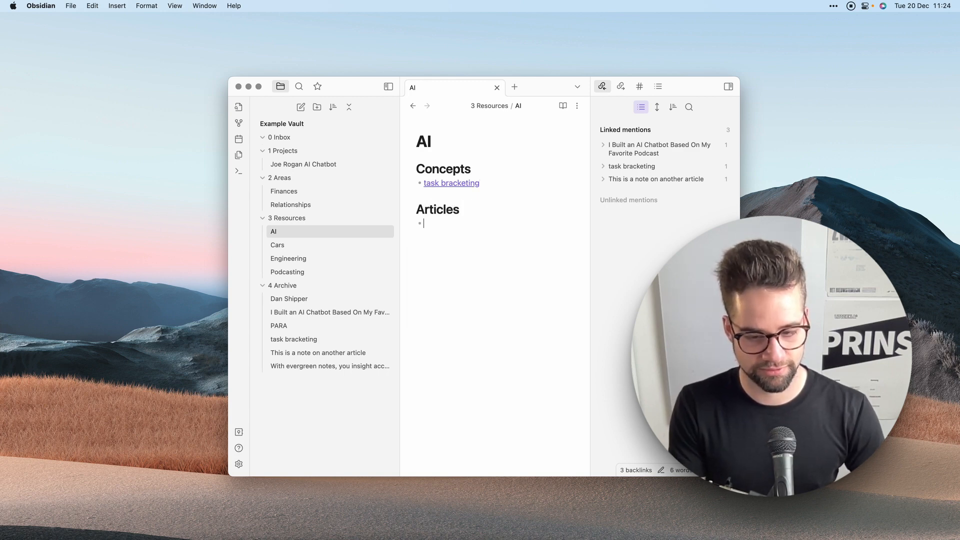
type("[[b")
key("Return")
key("Return")
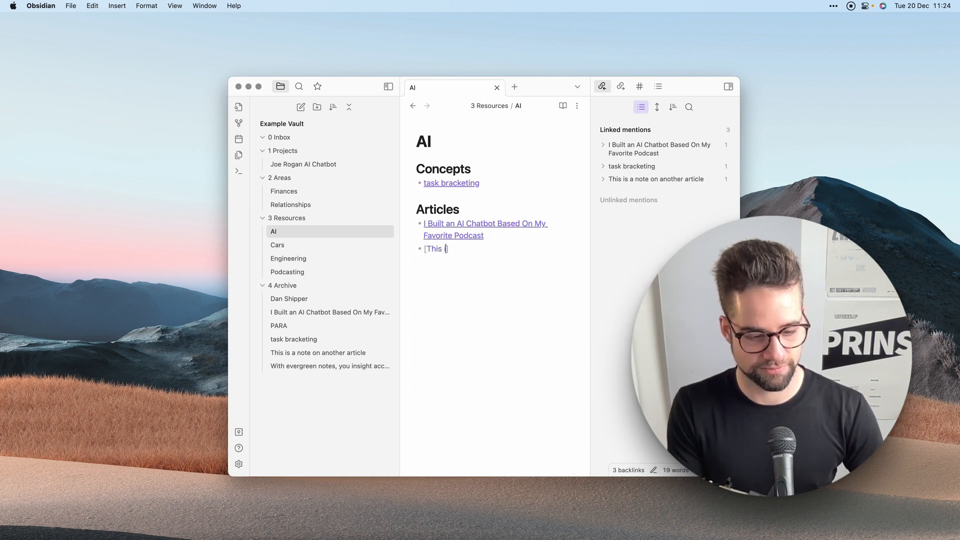
Step: Add a second bullet under Articles in the AI note linking to "This is a note on another article"
type("[[th")
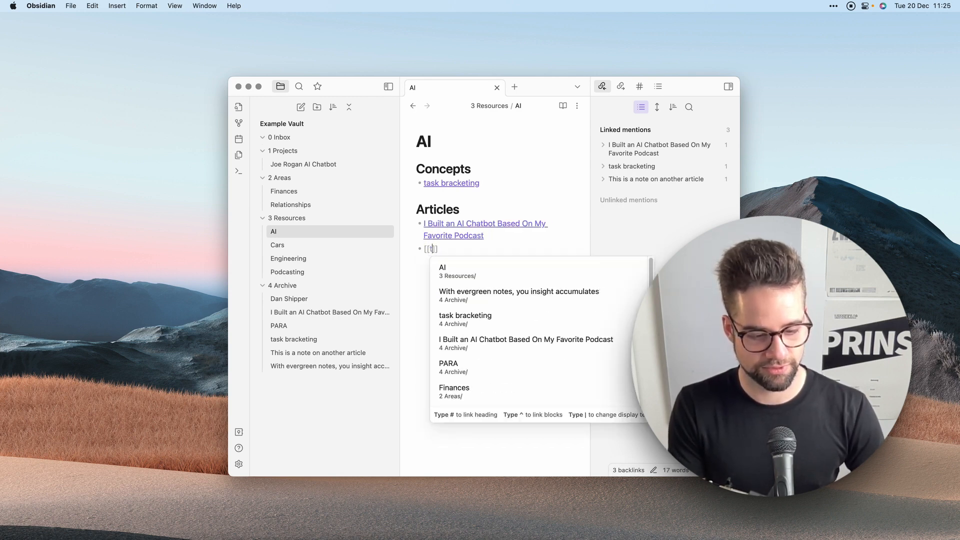
type("is")
key("Return")
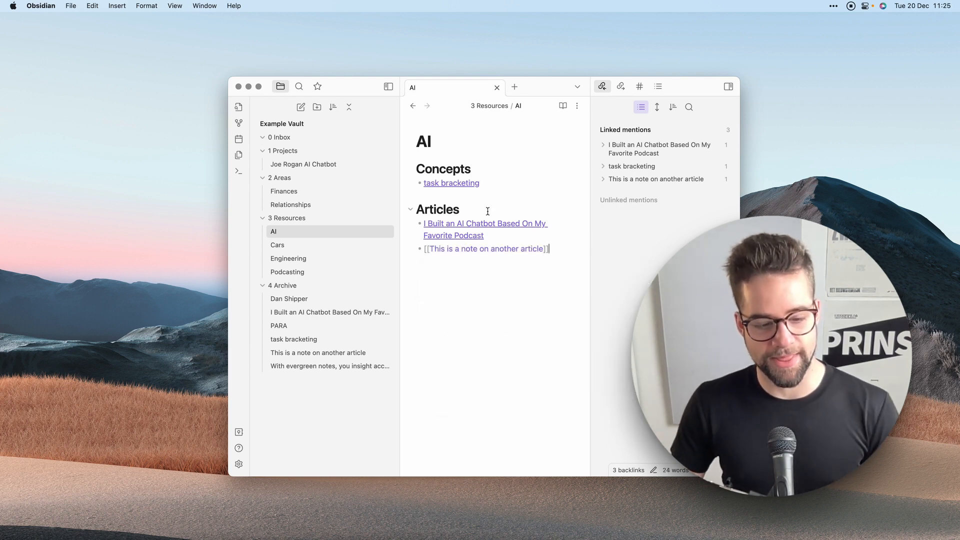
left_click(444, 200)
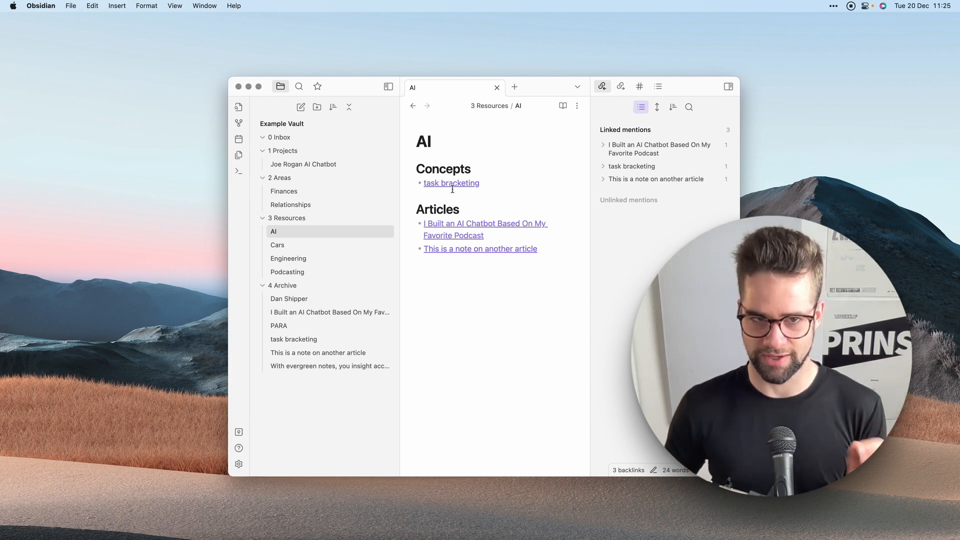
Step: Follow the AI note's link to the task bracketing concept to view it, and return to the AI note
left_click(306, 164)
left_click(280, 231)
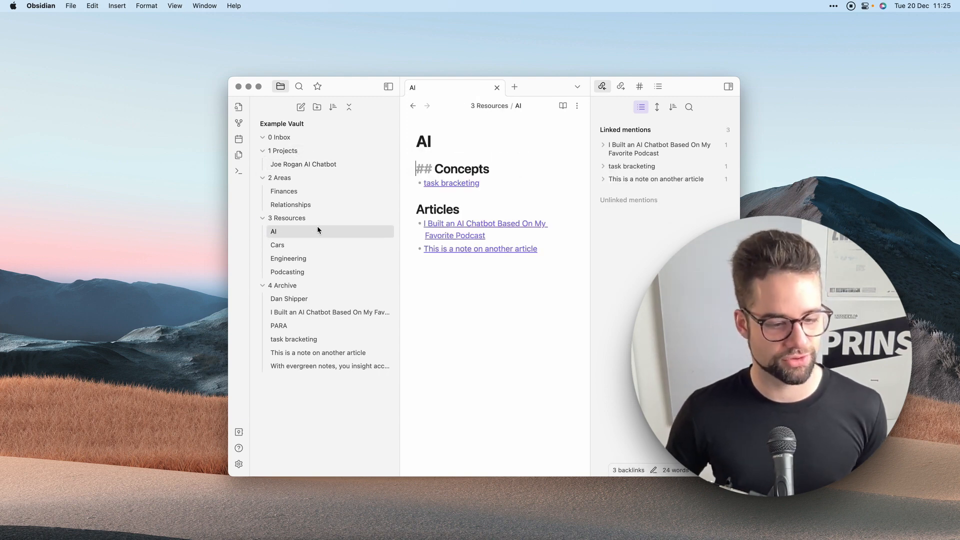
left_click(453, 184)
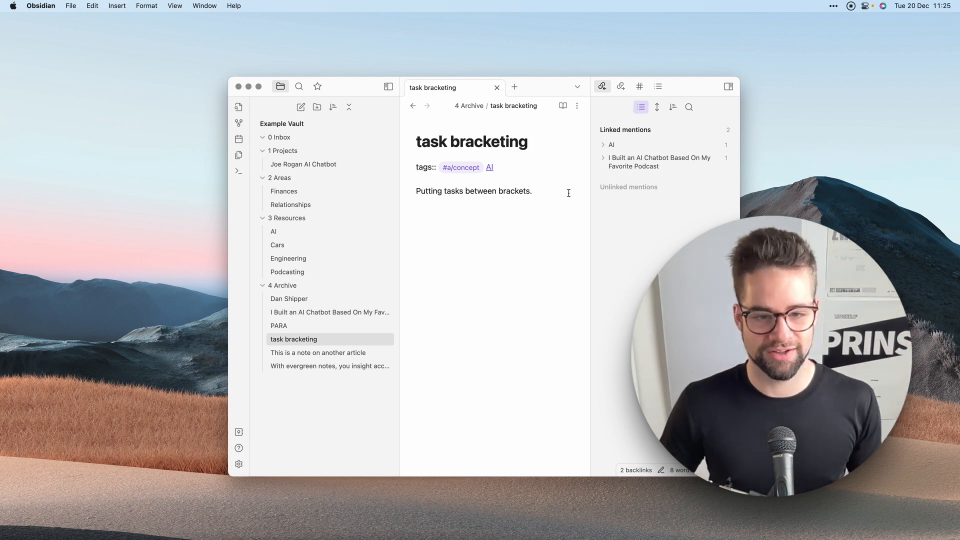
left_click(297, 232)
left_click(499, 195)
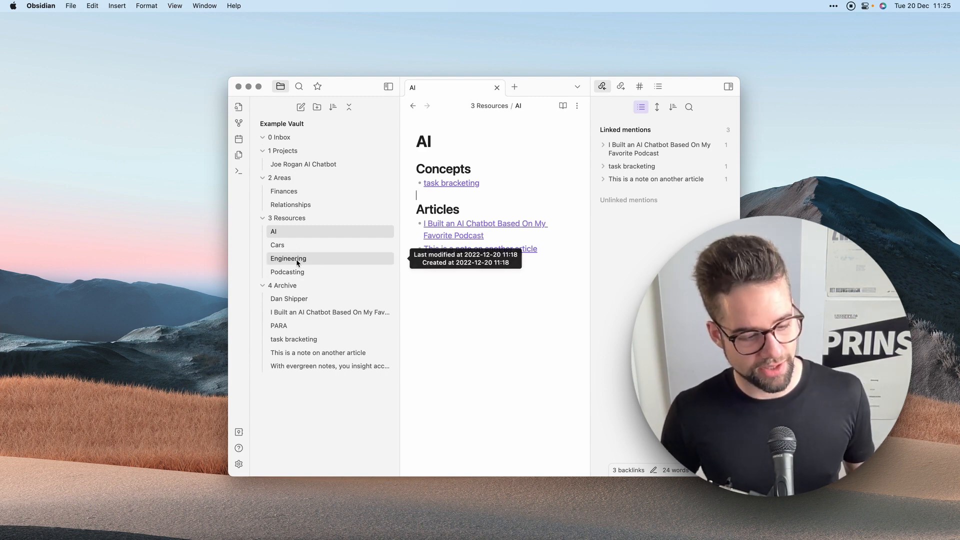
Step: Add a second-level heading Concepts to the Engineering note with a bullet linking to the task bracketing note
left_click(337, 260)
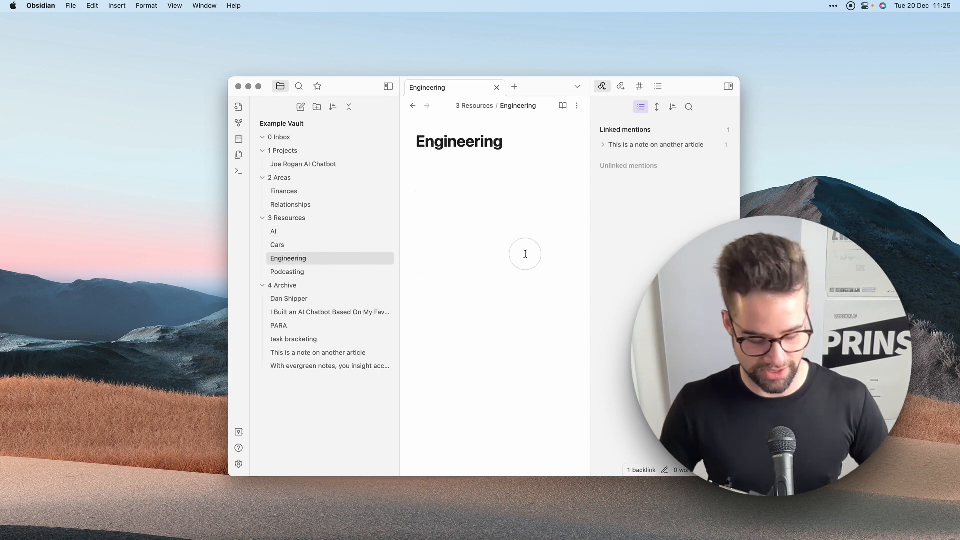
type("## Concepi")
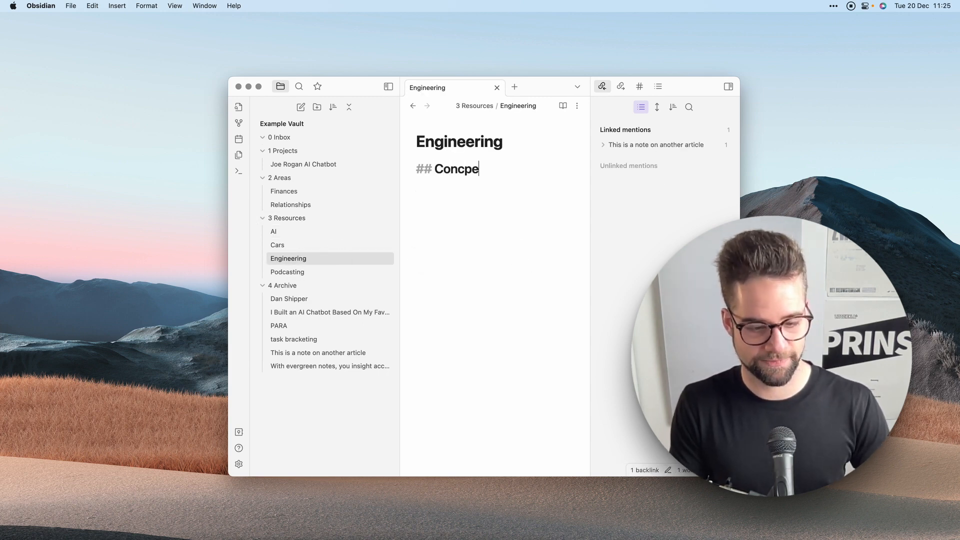
key("BackSpace")
type("ts")
key("Return")
type("- [[ta")
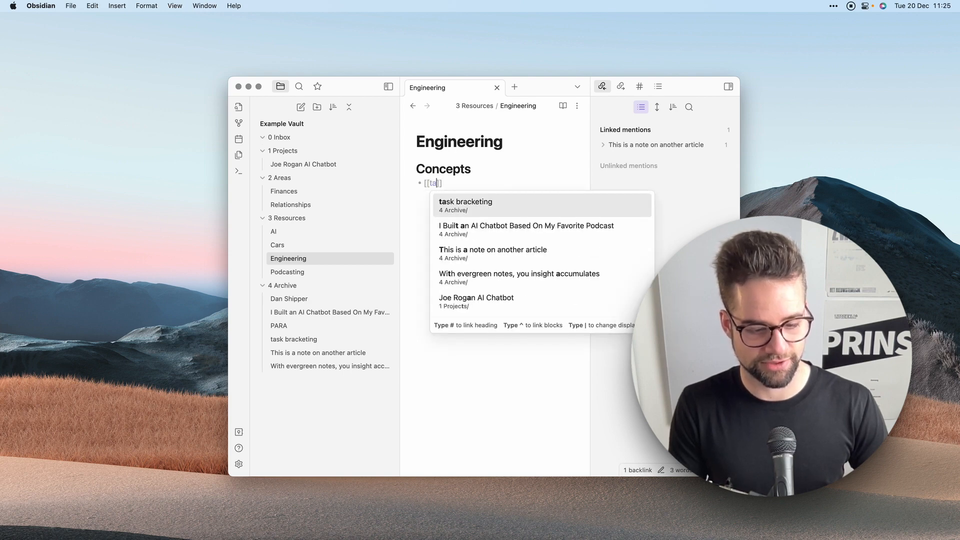
key("Return")
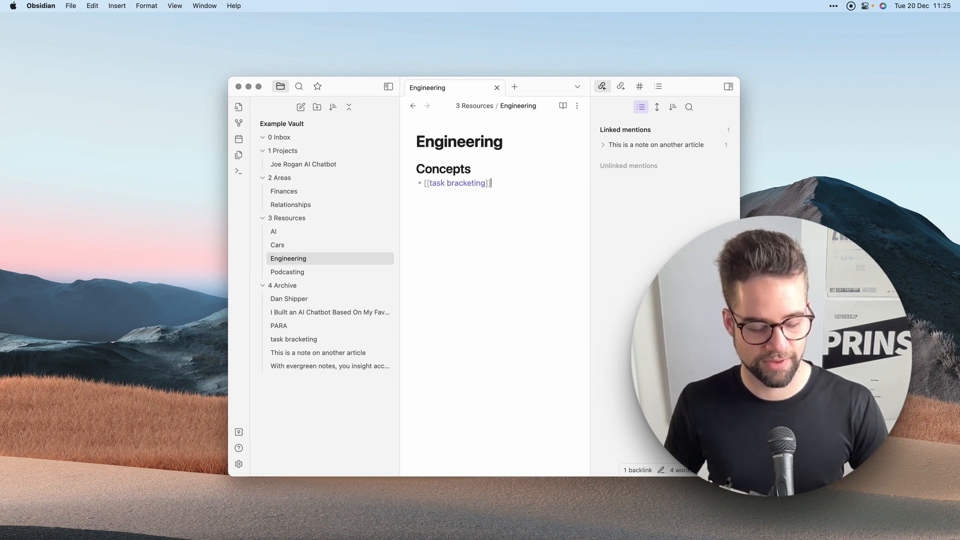
key("Return")
key("Return")
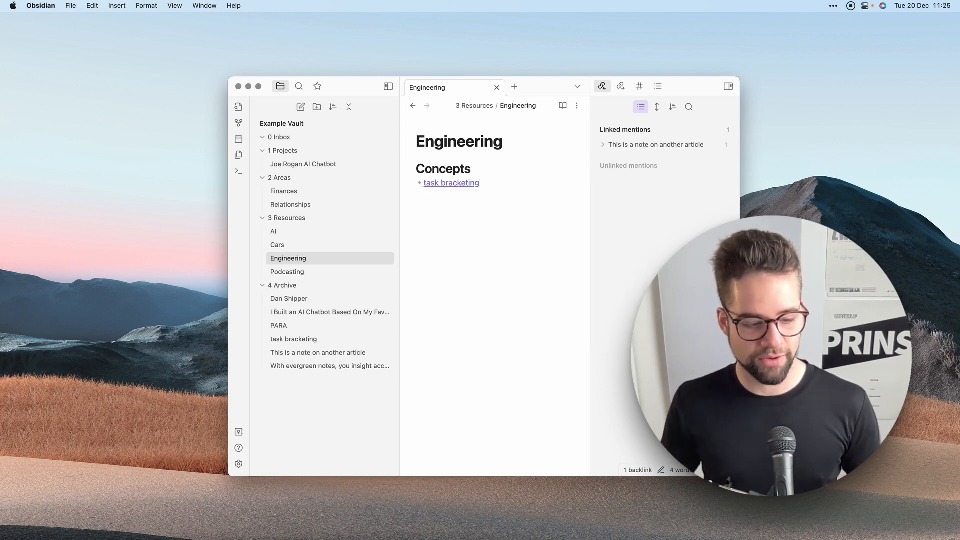
Step: Compare the AI and Engineering overview notes by switching between them, finishing on the AI note
left_click(303, 236)
left_click(315, 258)
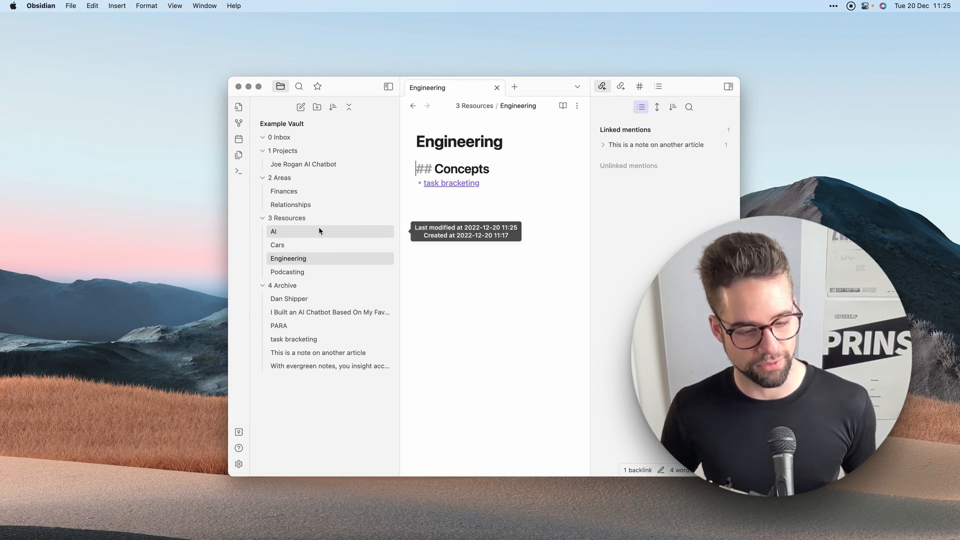
left_click(317, 229)
left_click(326, 260)
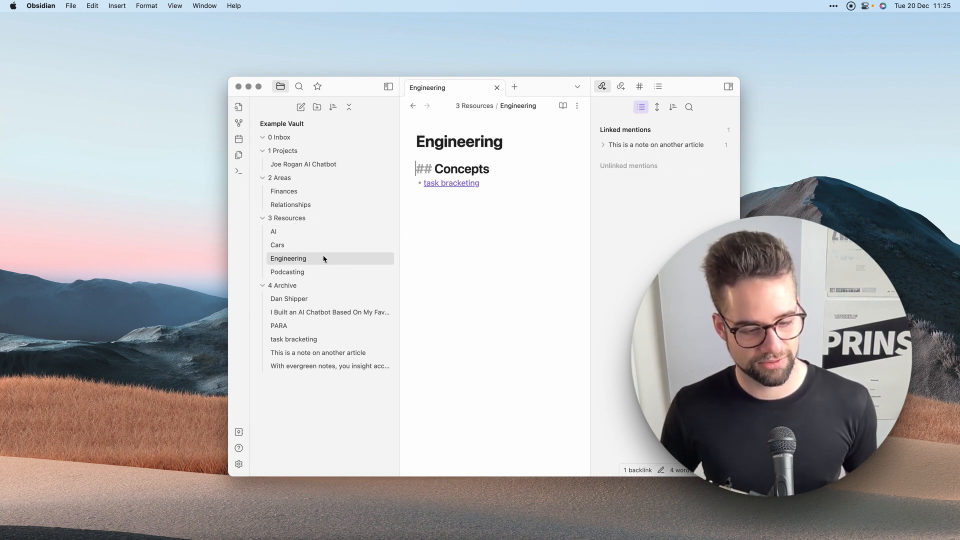
left_click(308, 235)
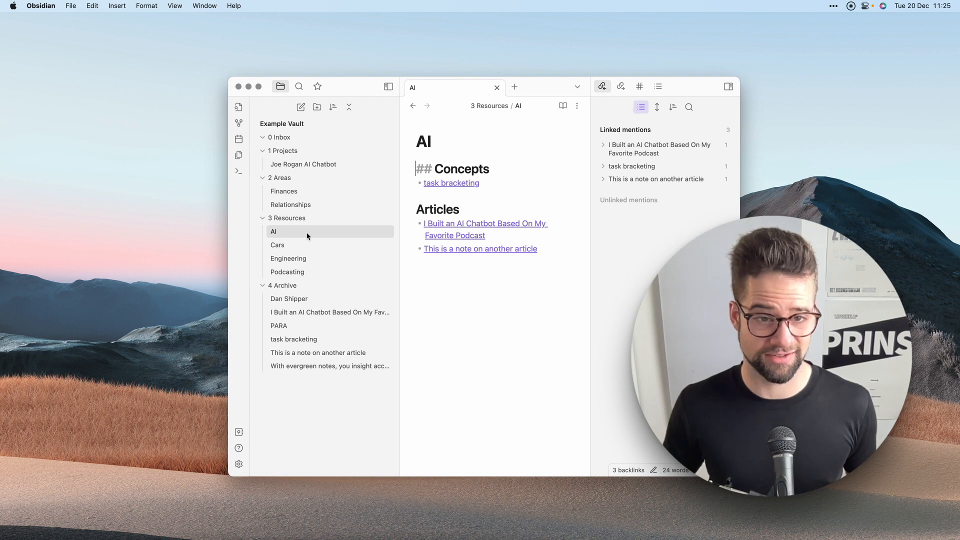